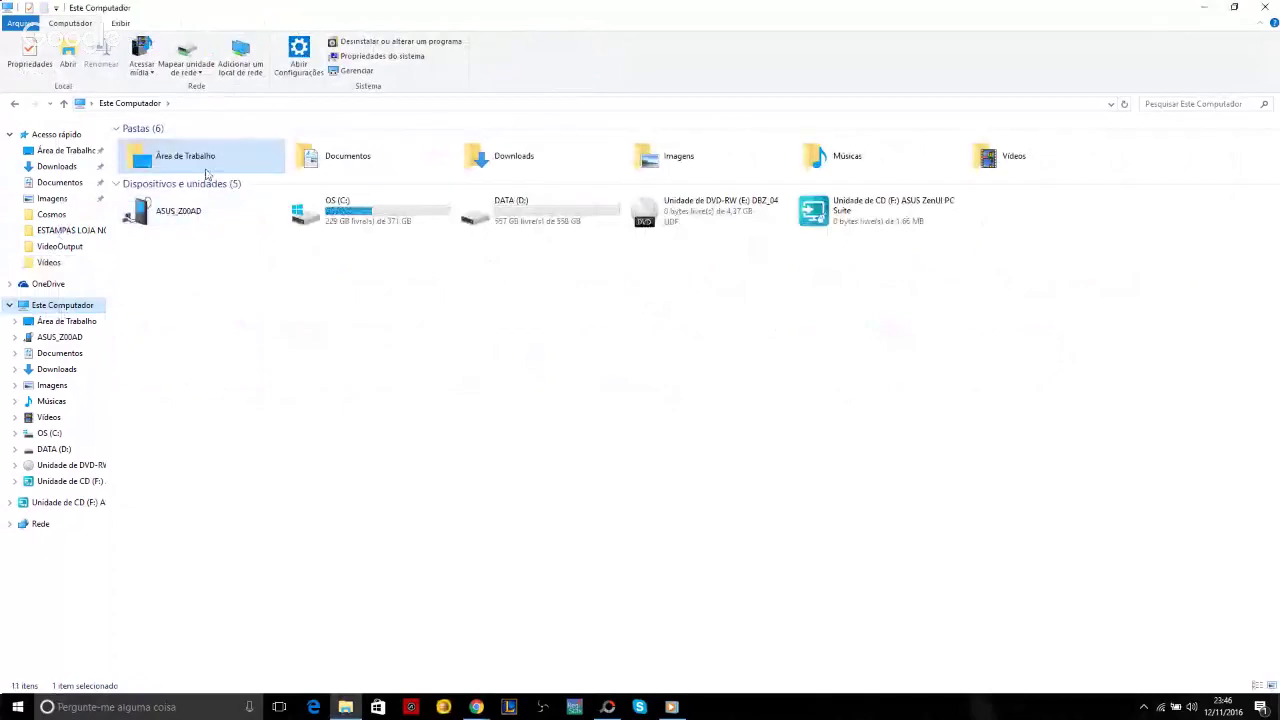
- Play the Sat_023915_castr video from the 140916 folder inside Sat on drive C, and close the player
{"action": "double_click", "coordinate": [340, 210]}
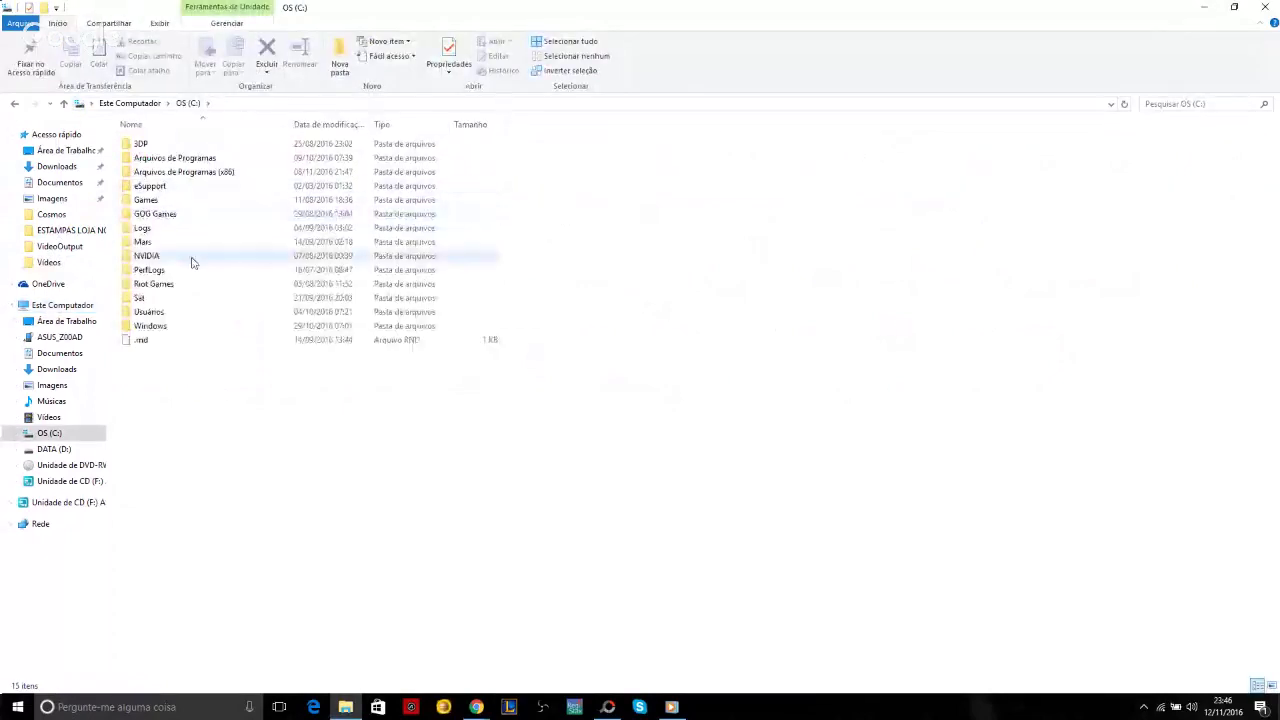
{"action": "double_click", "coordinate": [188, 298]}
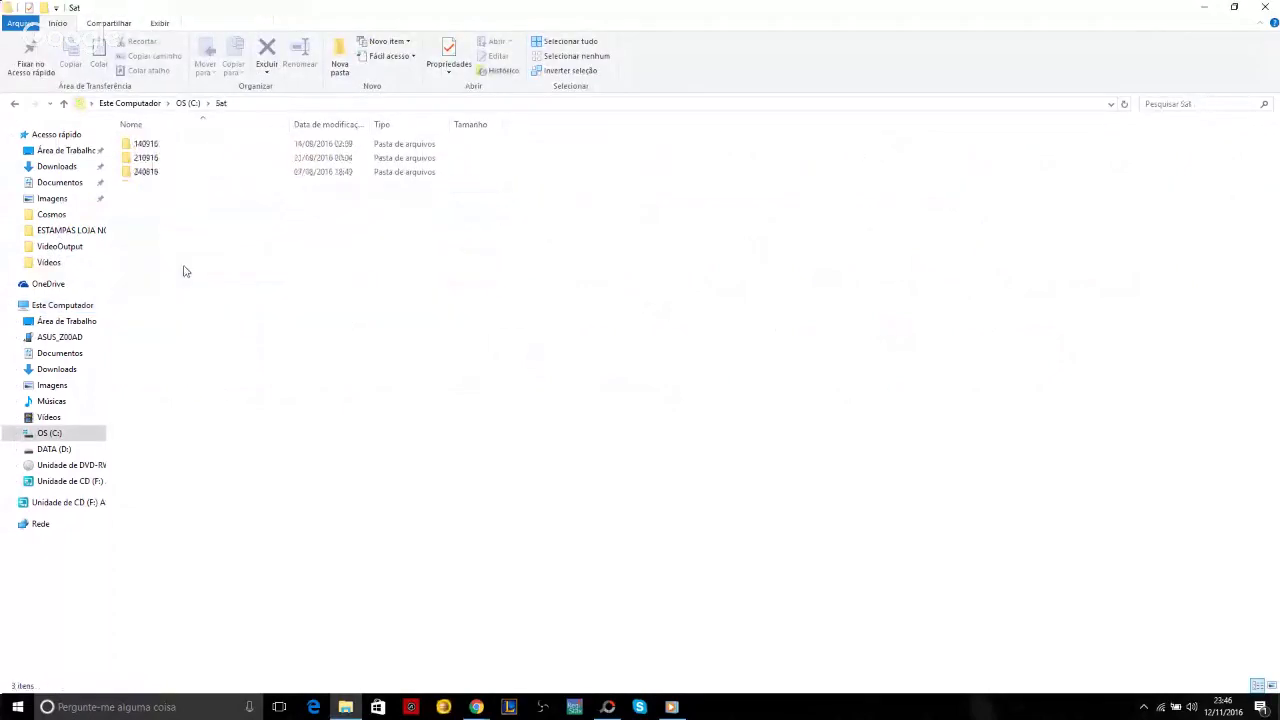
{"action": "double_click", "coordinate": [195, 148]}
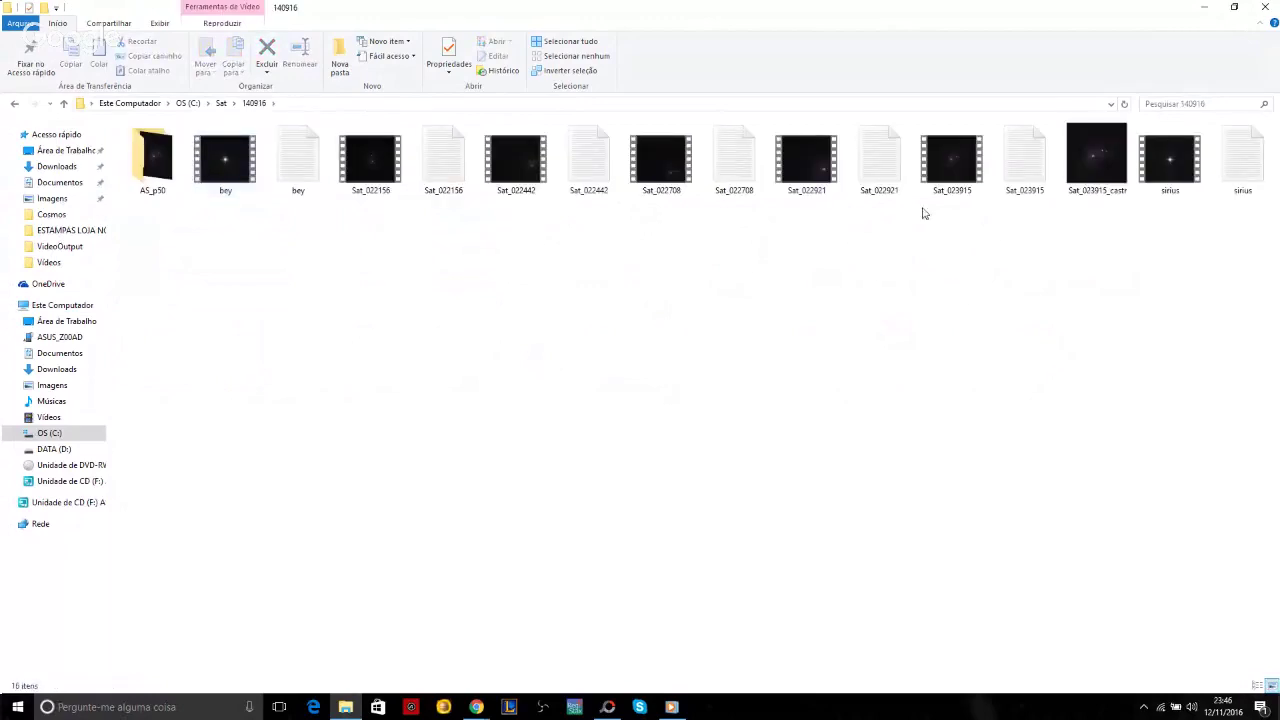
{"action": "double_click", "coordinate": [1080, 165]}
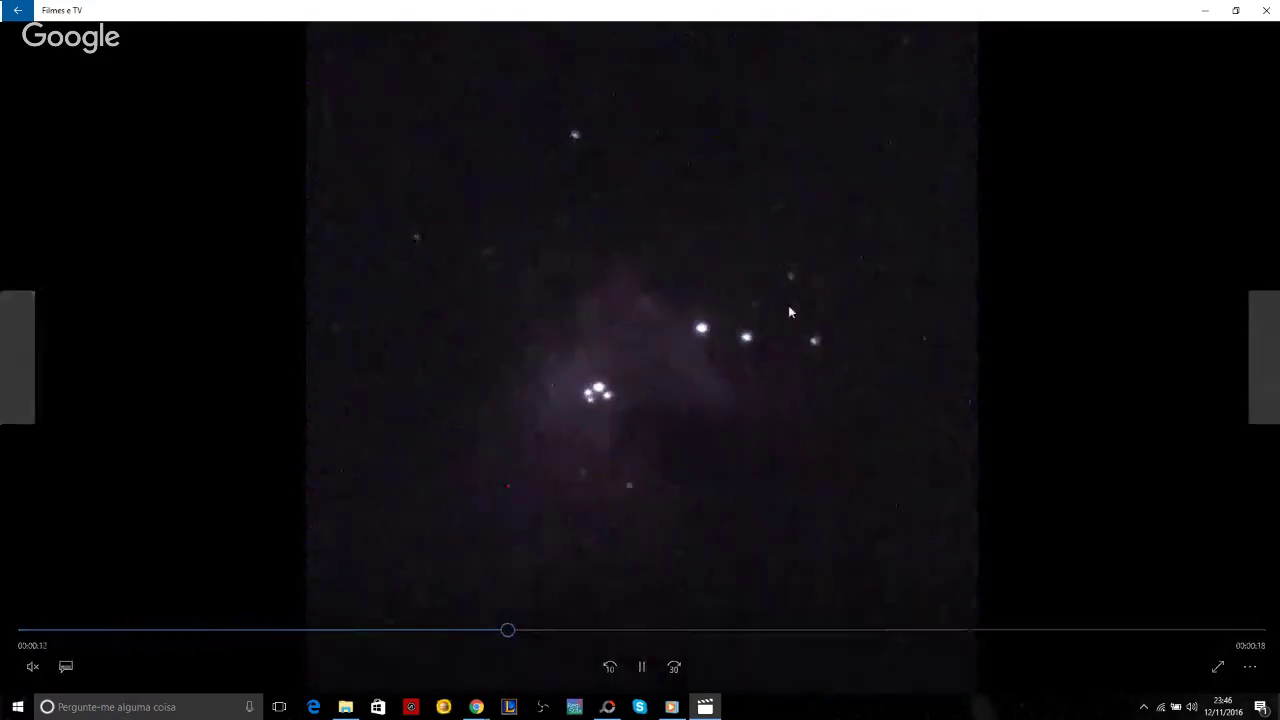
{"action": "key", "text": "alt+F4"}
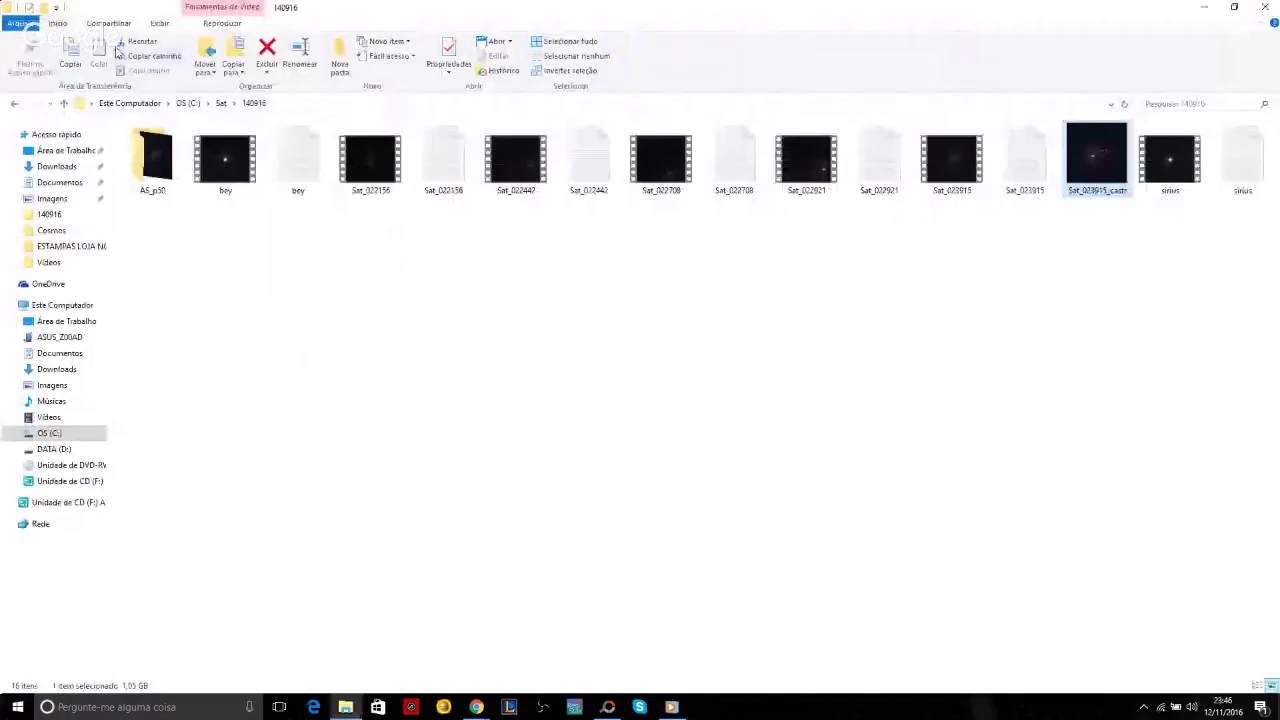
- Play the Sat_200034 and Sat_200034_castr videos from Sat's 240816 folder, closing the player after each
{"action": "left_click", "coordinate": [14, 103]}
{"action": "left_click", "coordinate": [14, 103]}
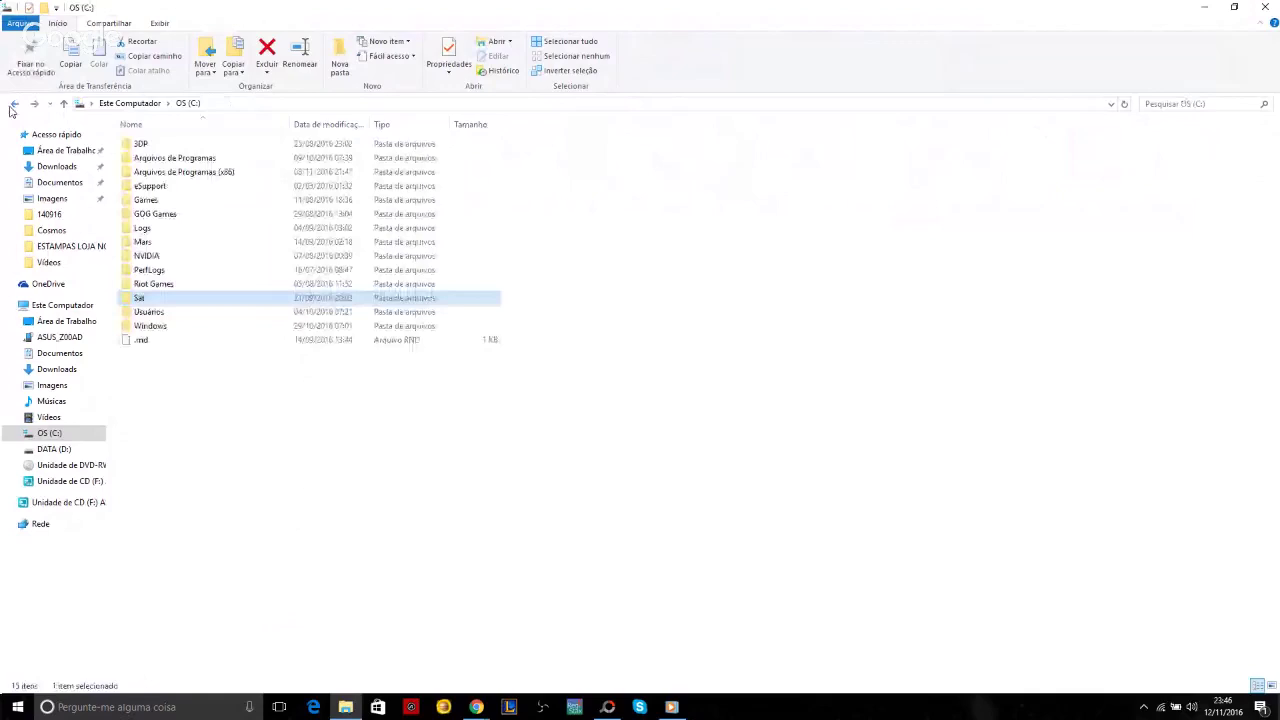
{"action": "double_click", "coordinate": [167, 300]}
{"action": "double_click", "coordinate": [211, 169]}
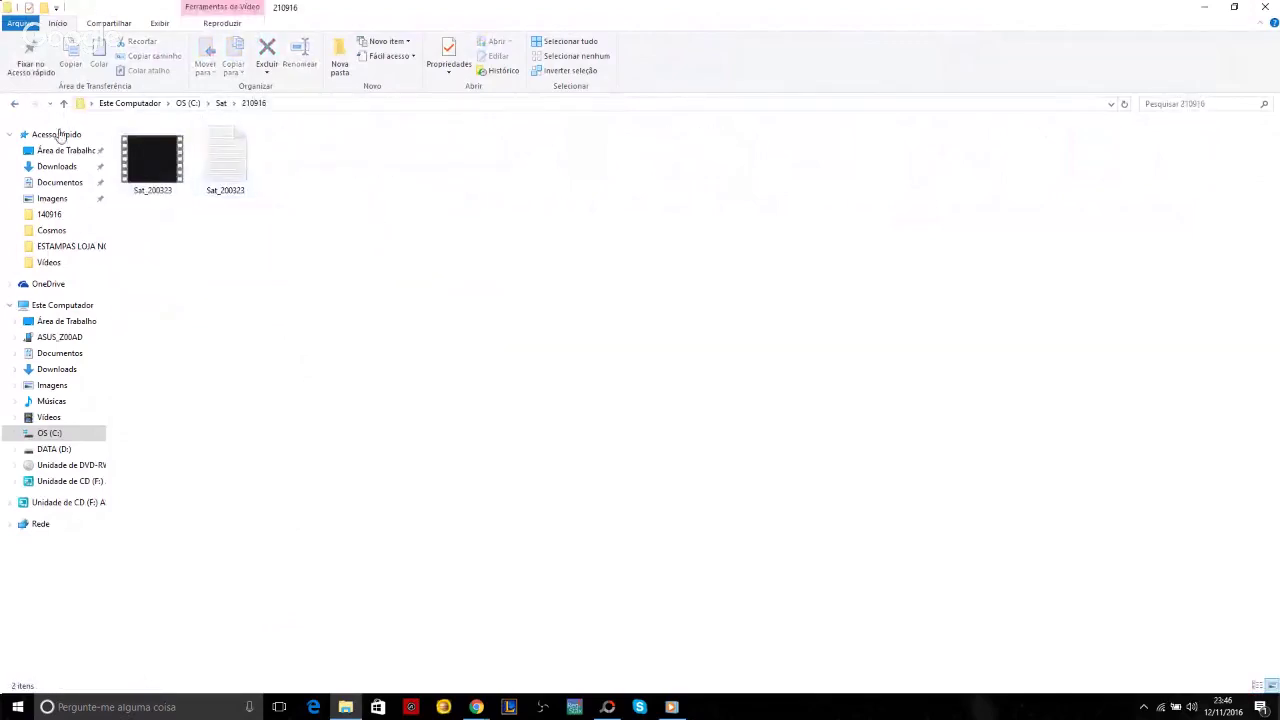
{"action": "left_click", "coordinate": [14, 103]}
{"action": "double_click", "coordinate": [163, 171]}
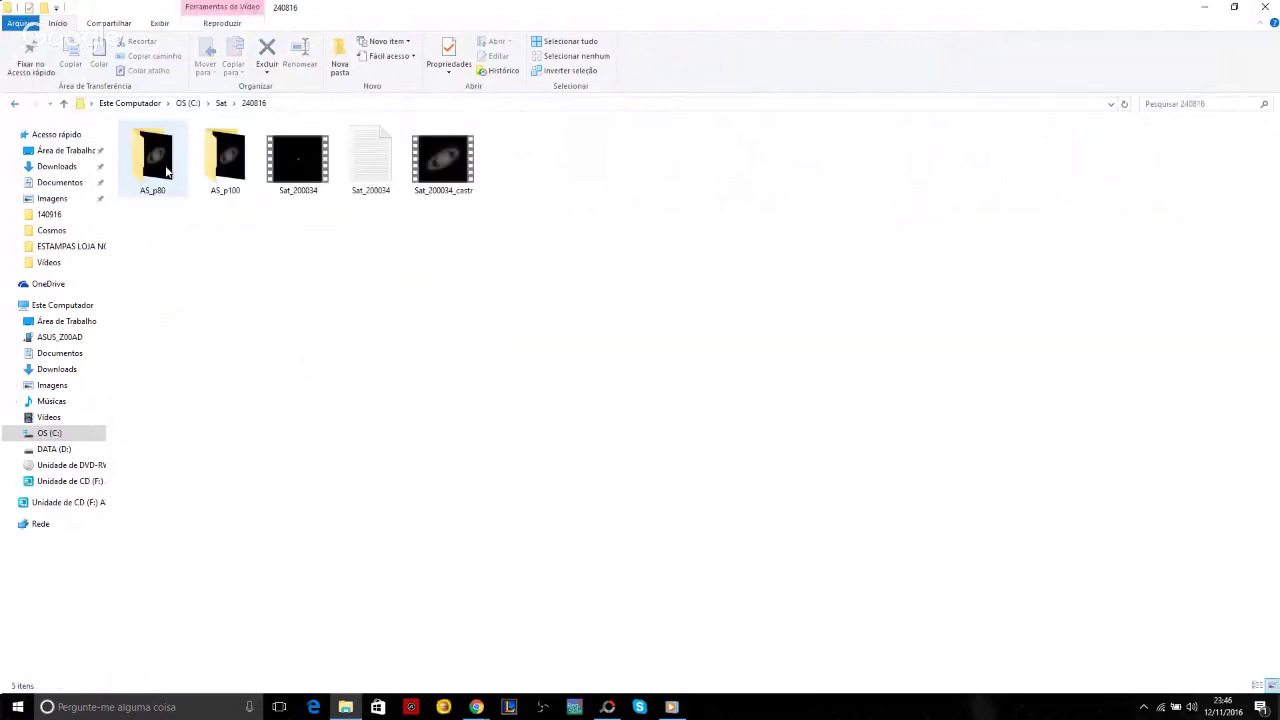
{"action": "double_click", "coordinate": [298, 160]}
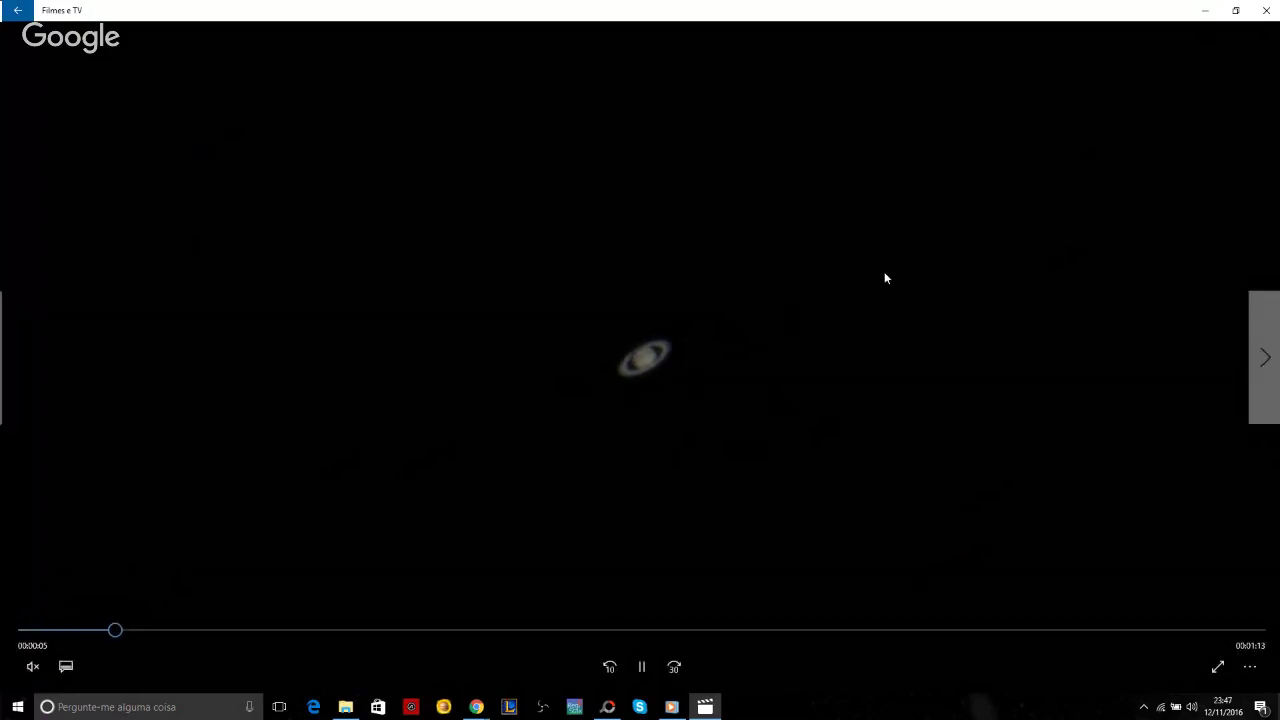
{"action": "left_click", "coordinate": [1266, 10]}
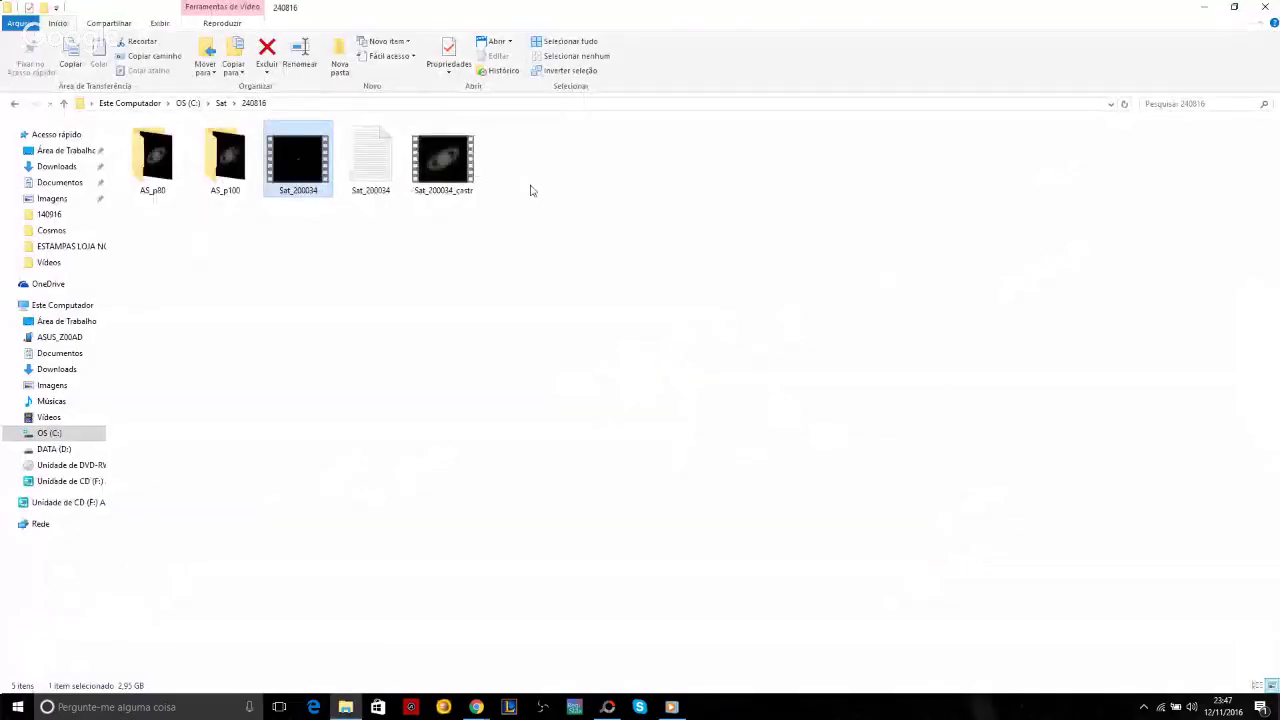
{"action": "double_click", "coordinate": [480, 184]}
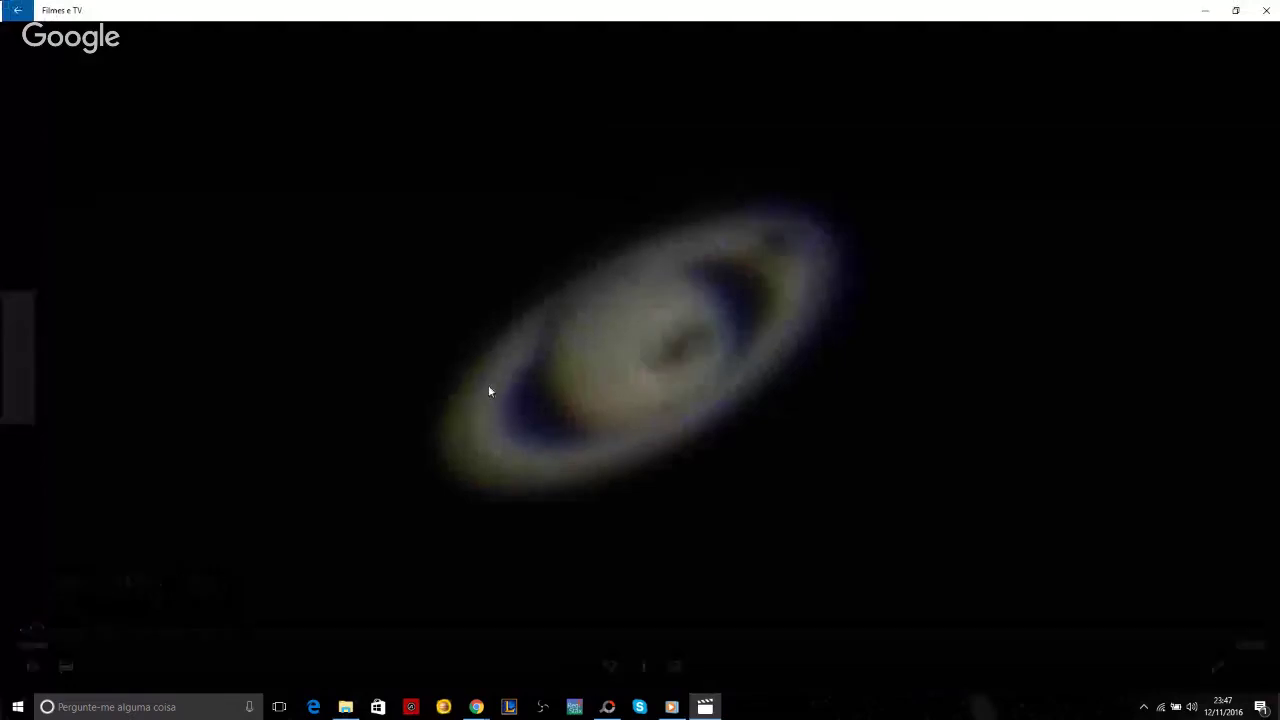
{"action": "left_click", "coordinate": [1266, 10]}
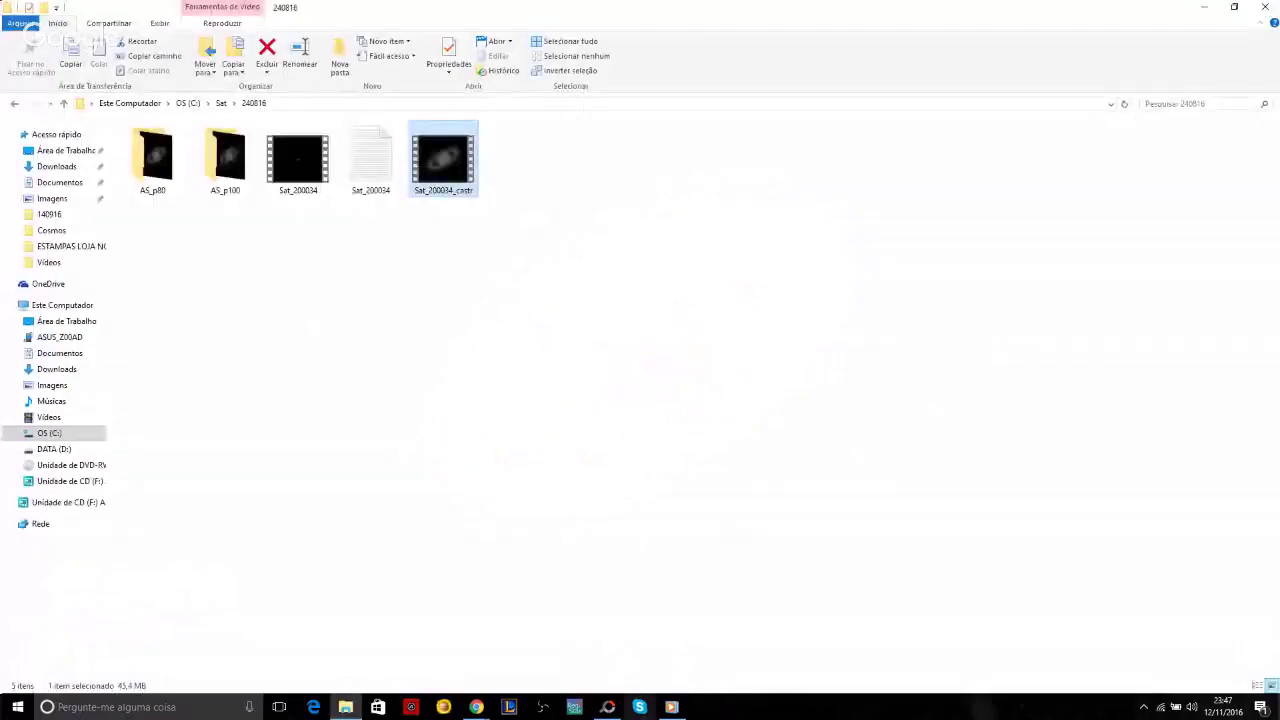
- Launch Castrator and load the Sat_200034 AVI from the C:\Sat\240816 folder
{"action": "left_click", "coordinate": [1214, 9]}
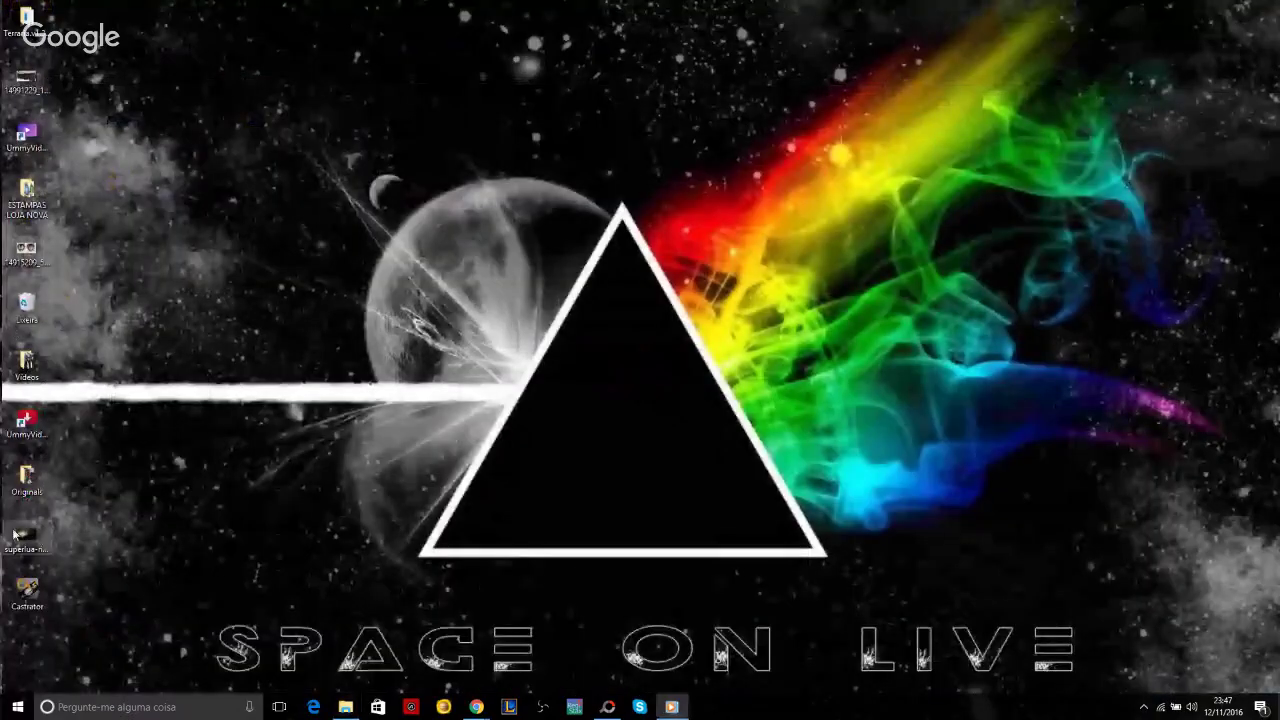
{"action": "double_click", "coordinate": [27, 598]}
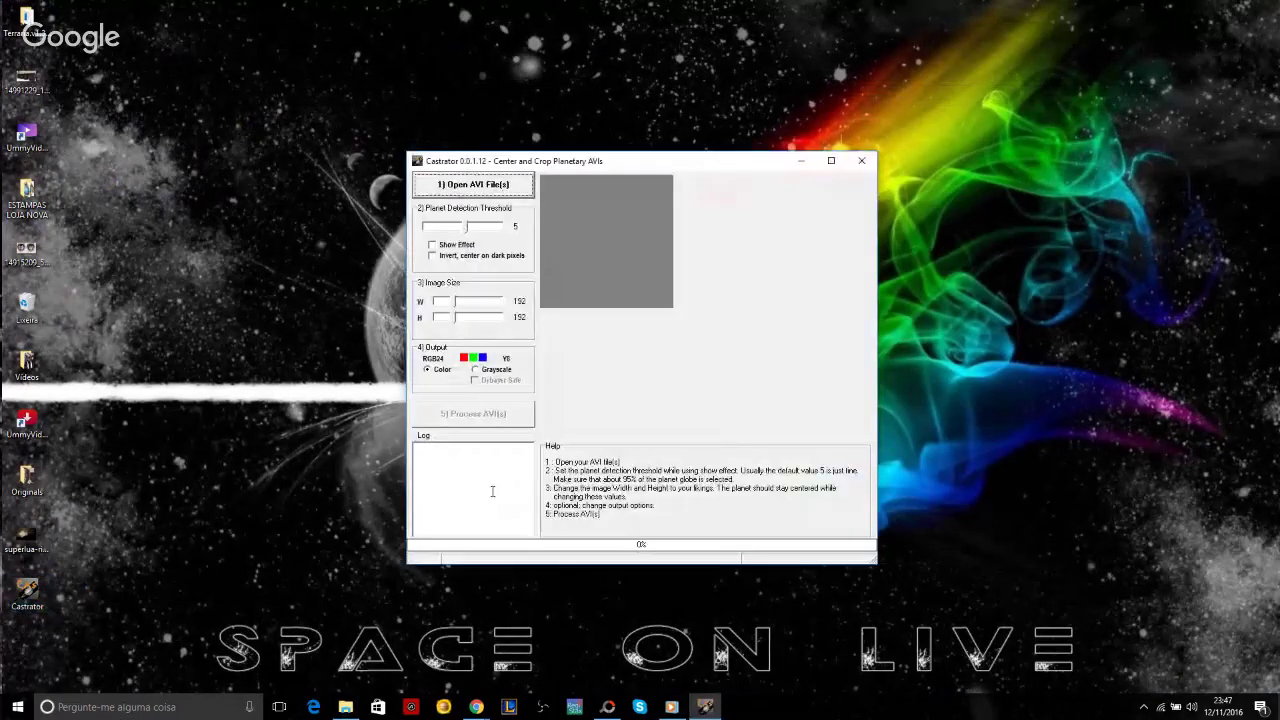
{"action": "left_click", "coordinate": [472, 184]}
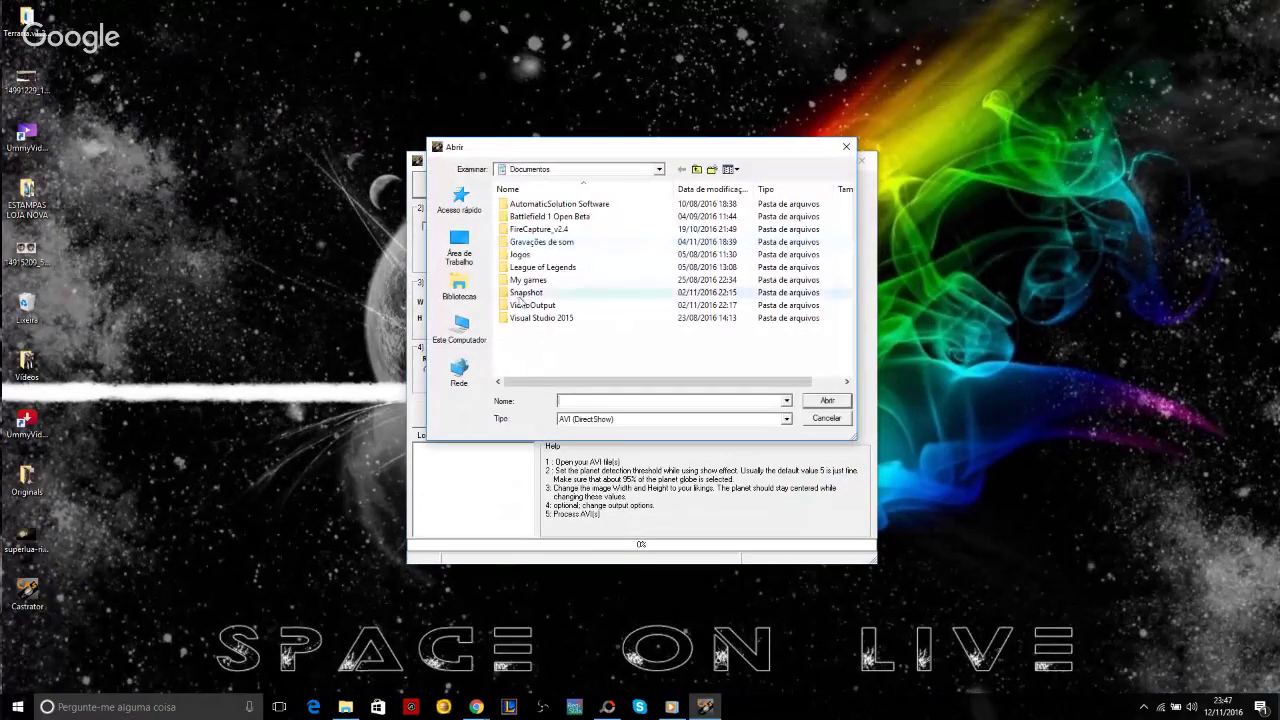
{"action": "left_click", "coordinate": [441, 345]}
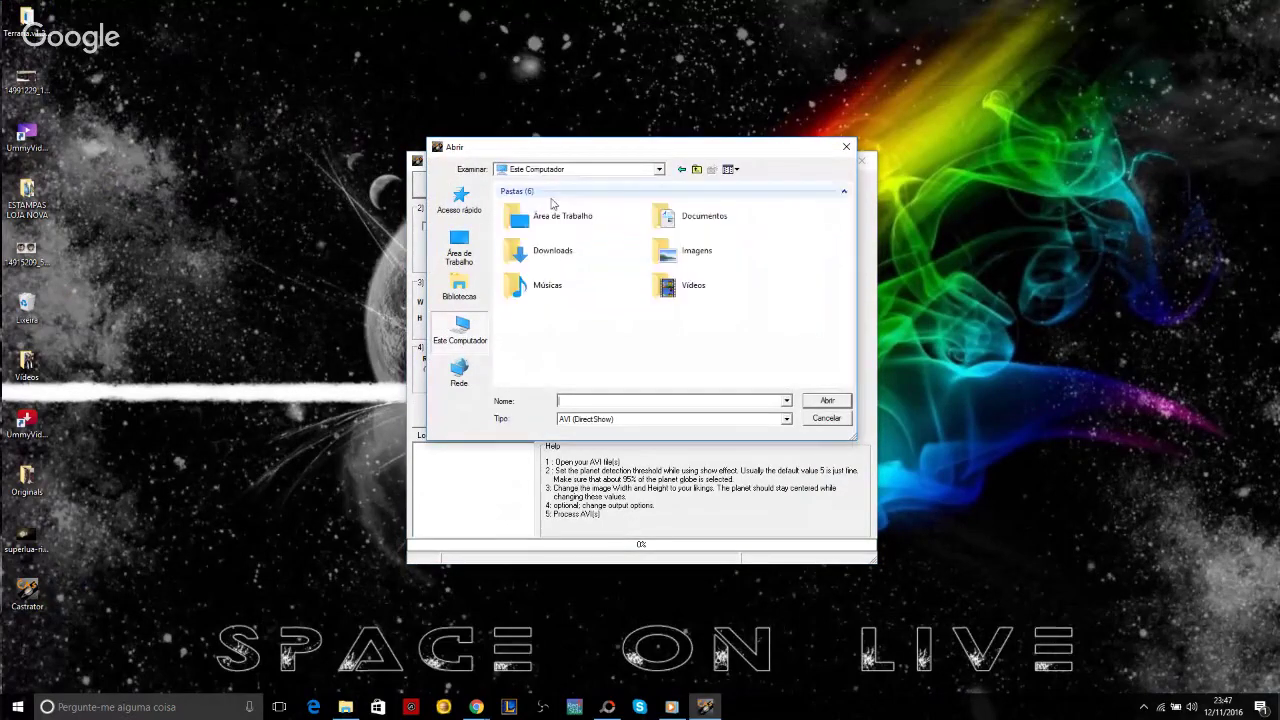
{"action": "scroll", "coordinate": [571, 366], "scroll_direction": "down", "scroll_amount": 1}
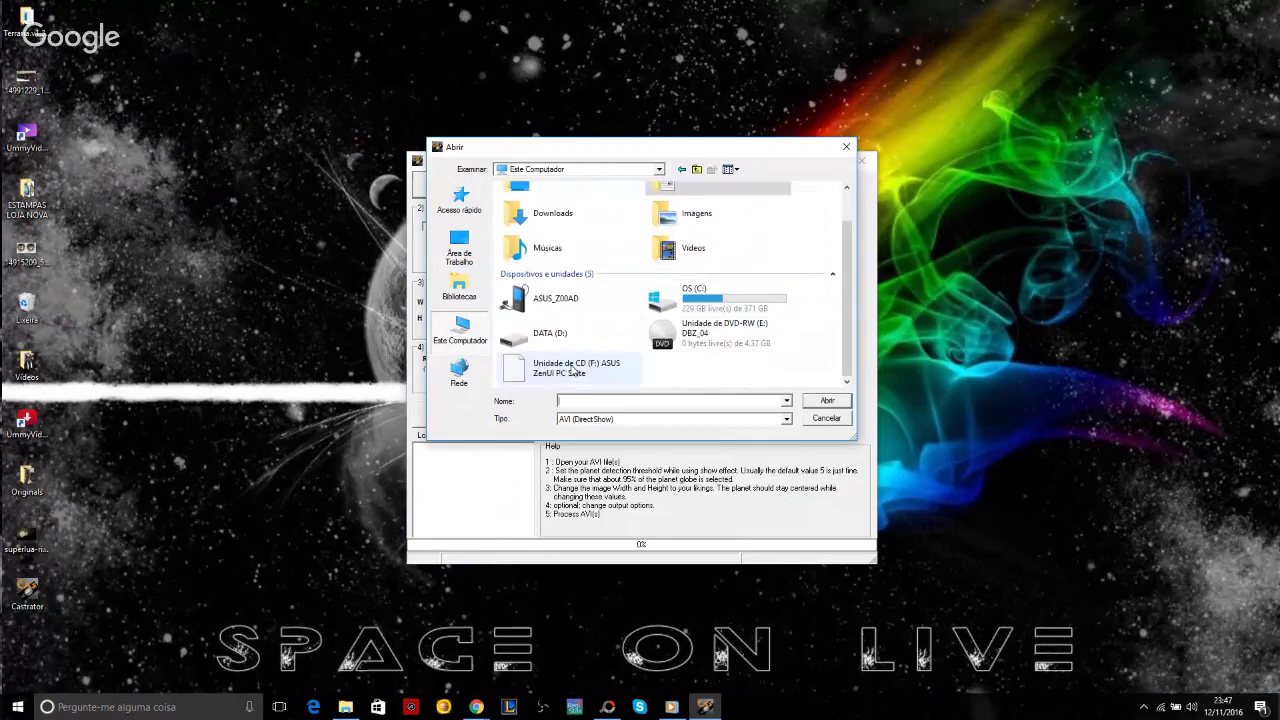
{"action": "double_click", "coordinate": [725, 291]}
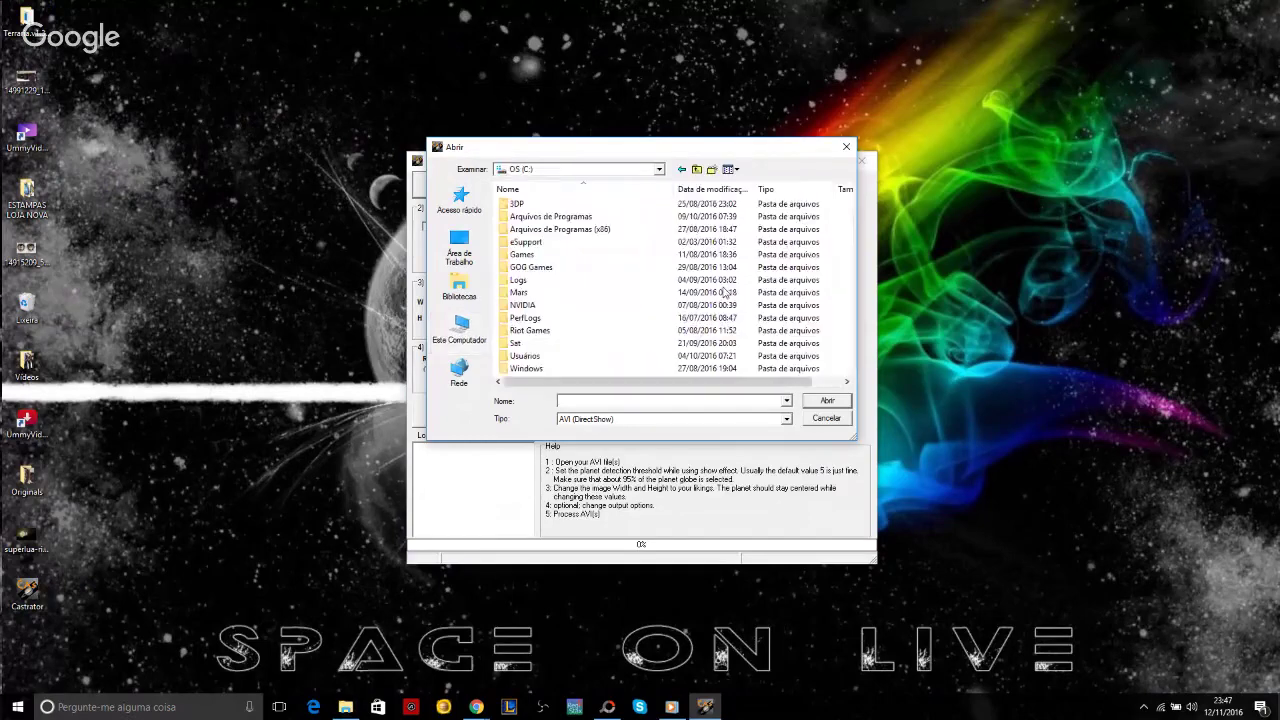
{"action": "double_click", "coordinate": [545, 343]}
{"action": "double_click", "coordinate": [524, 216]}
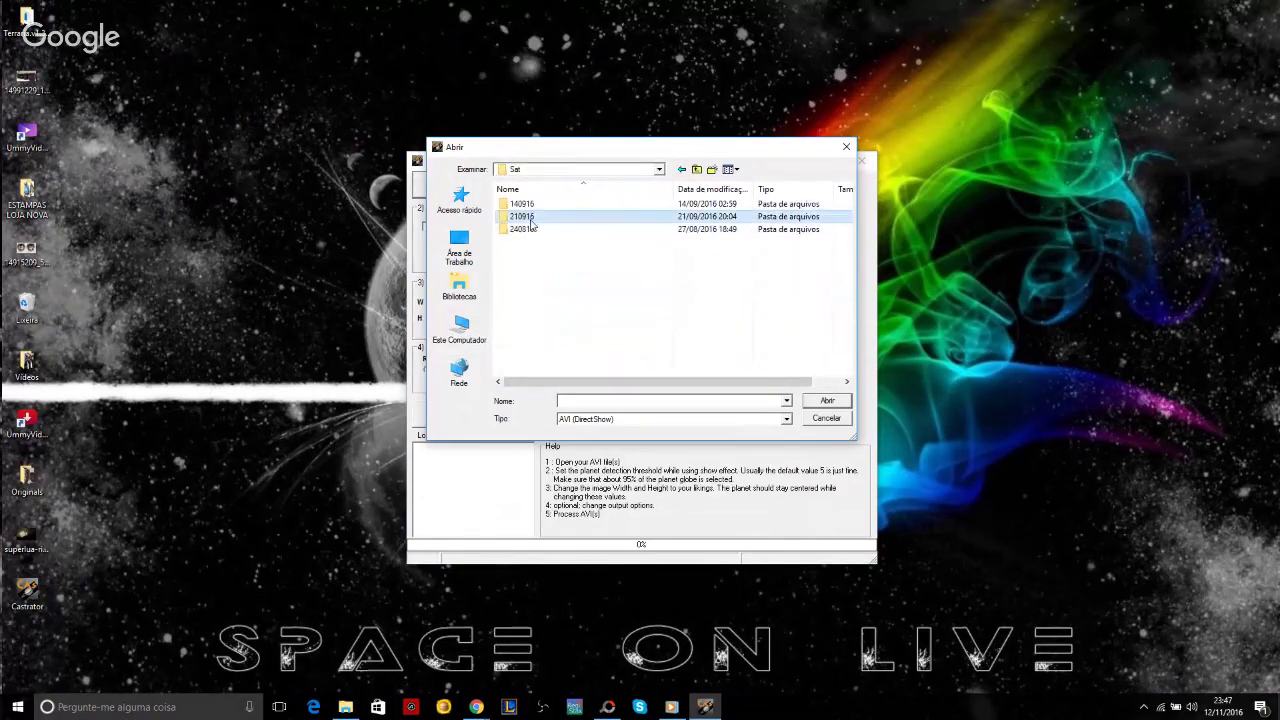
{"action": "left_click", "coordinate": [681, 169]}
{"action": "left_click", "coordinate": [533, 230]}
{"action": "double_click", "coordinate": [533, 230]}
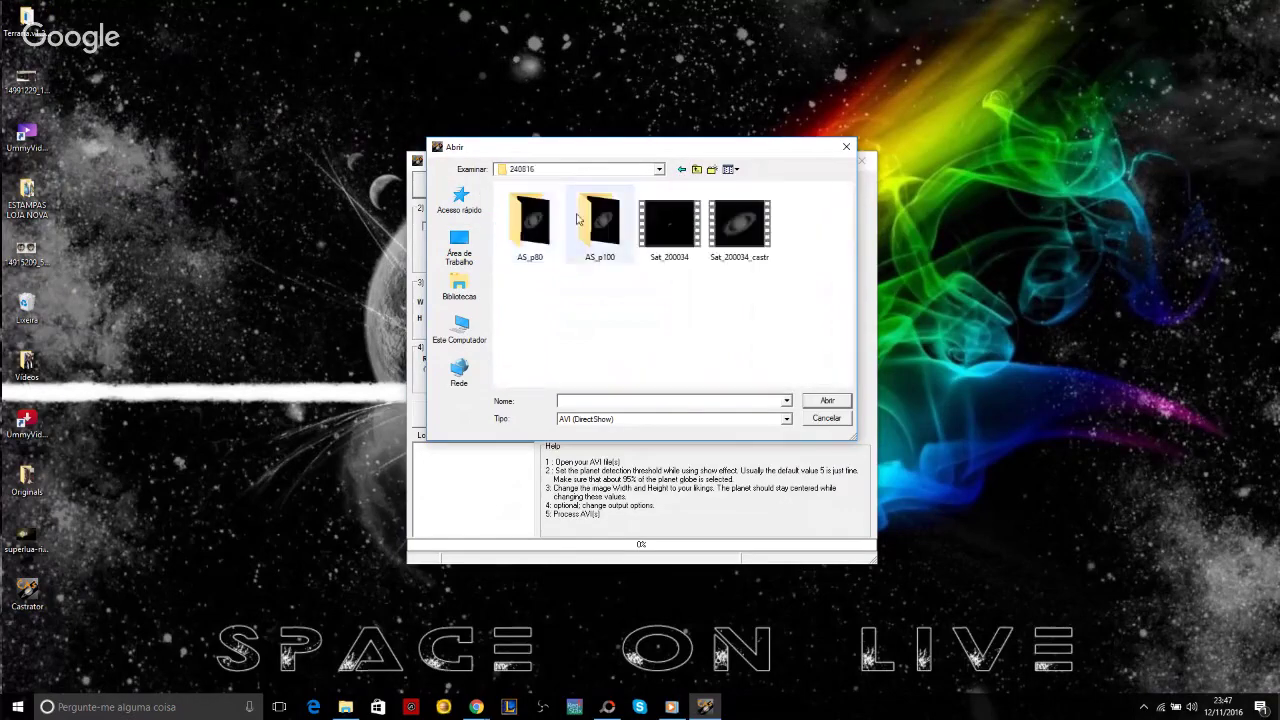
{"action": "double_click", "coordinate": [655, 220]}
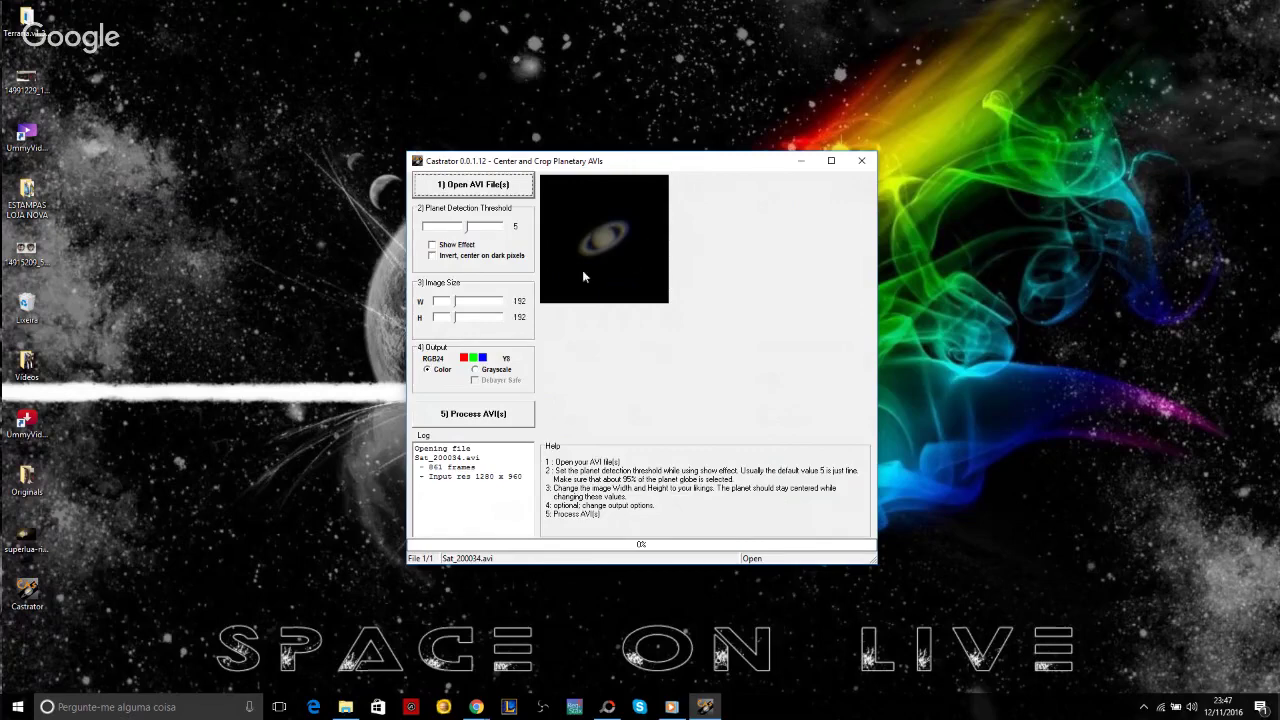
- Process the loaded AVI with a 384 × 384 image size, Show Effect enabled and a planet detection threshold of 9
{"action": "left_click", "coordinate": [470, 302]}
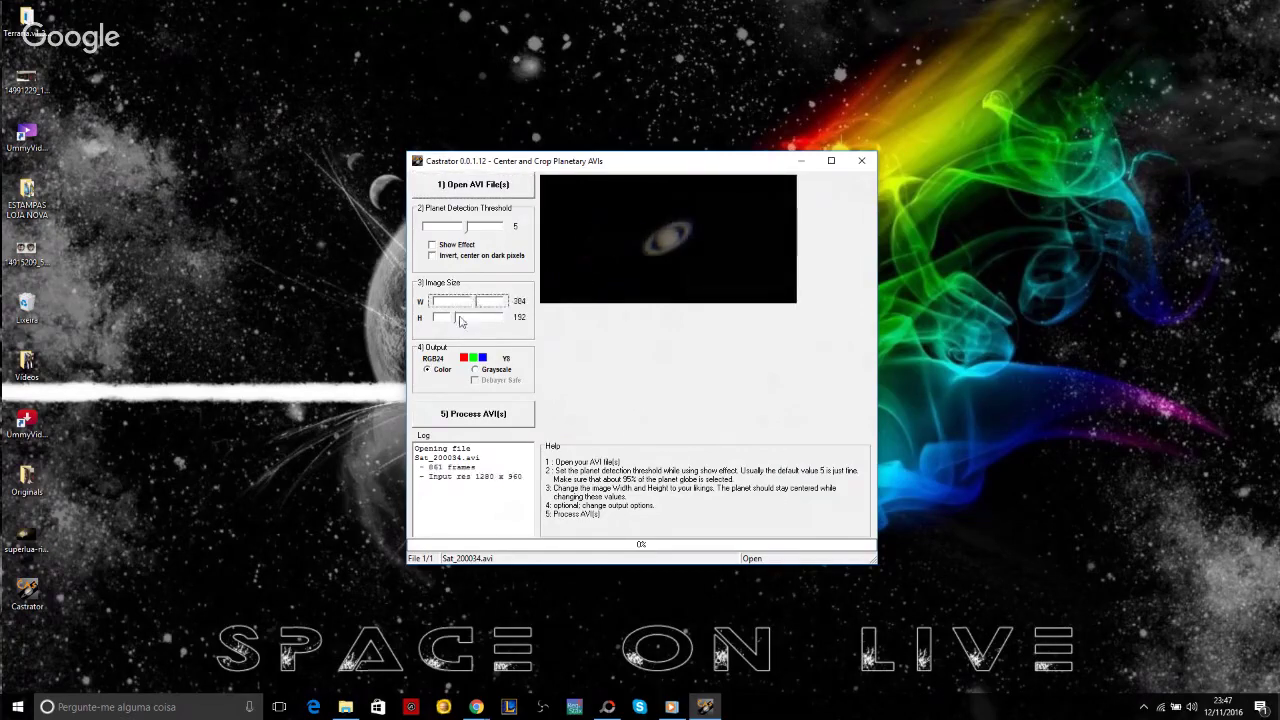
{"action": "left_click_drag", "start_coordinate": [461, 321], "coordinate": [474, 320]}
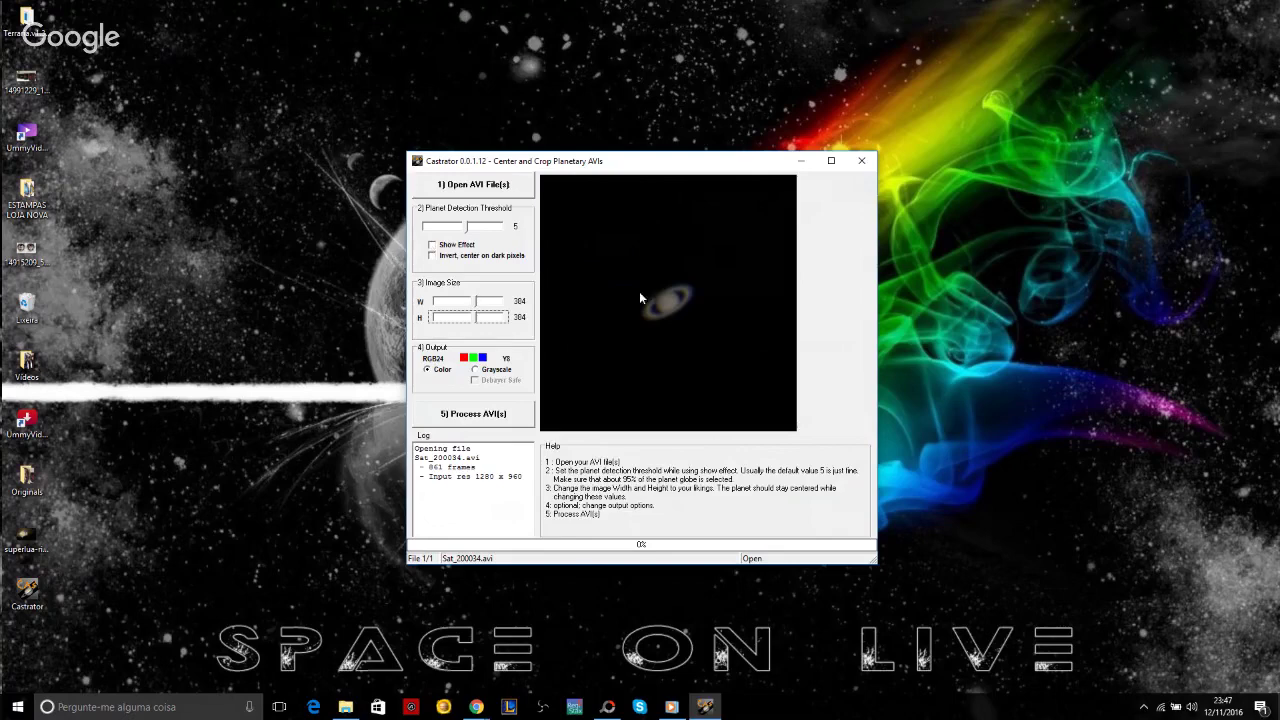
{"action": "left_click", "coordinate": [432, 245]}
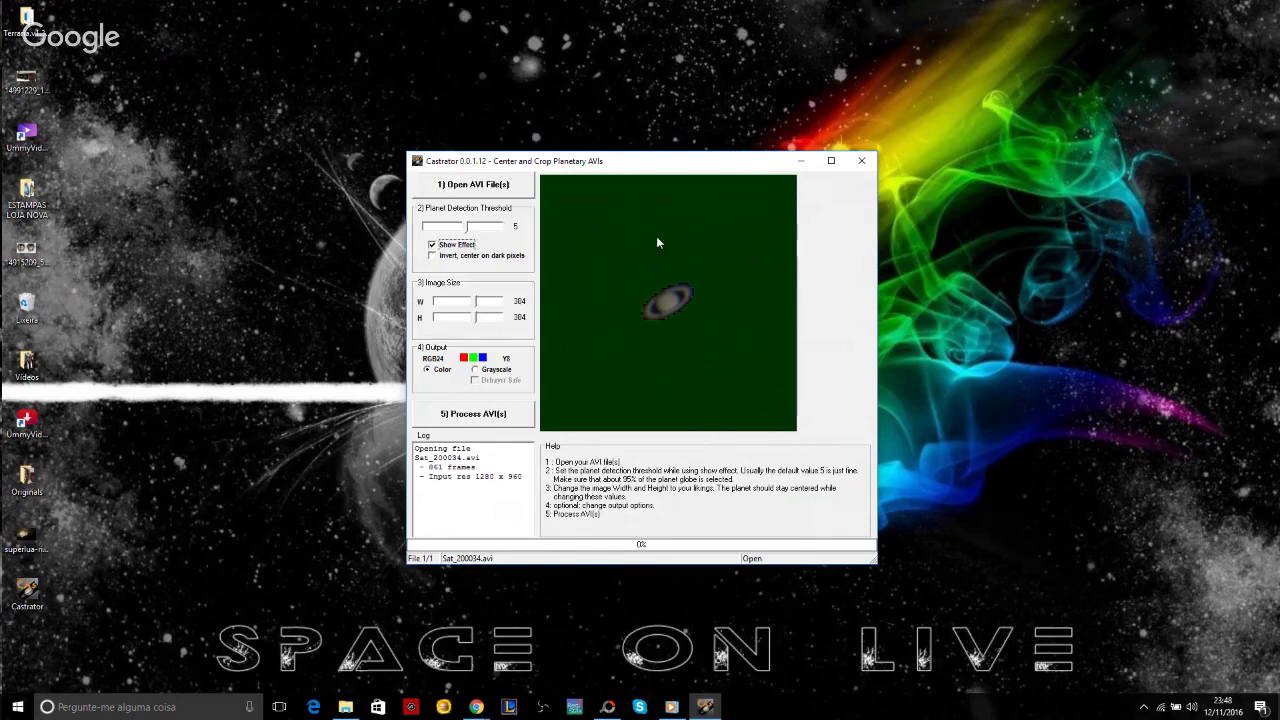
{"action": "left_click_drag", "start_coordinate": [463, 229], "coordinate": [465, 229]}
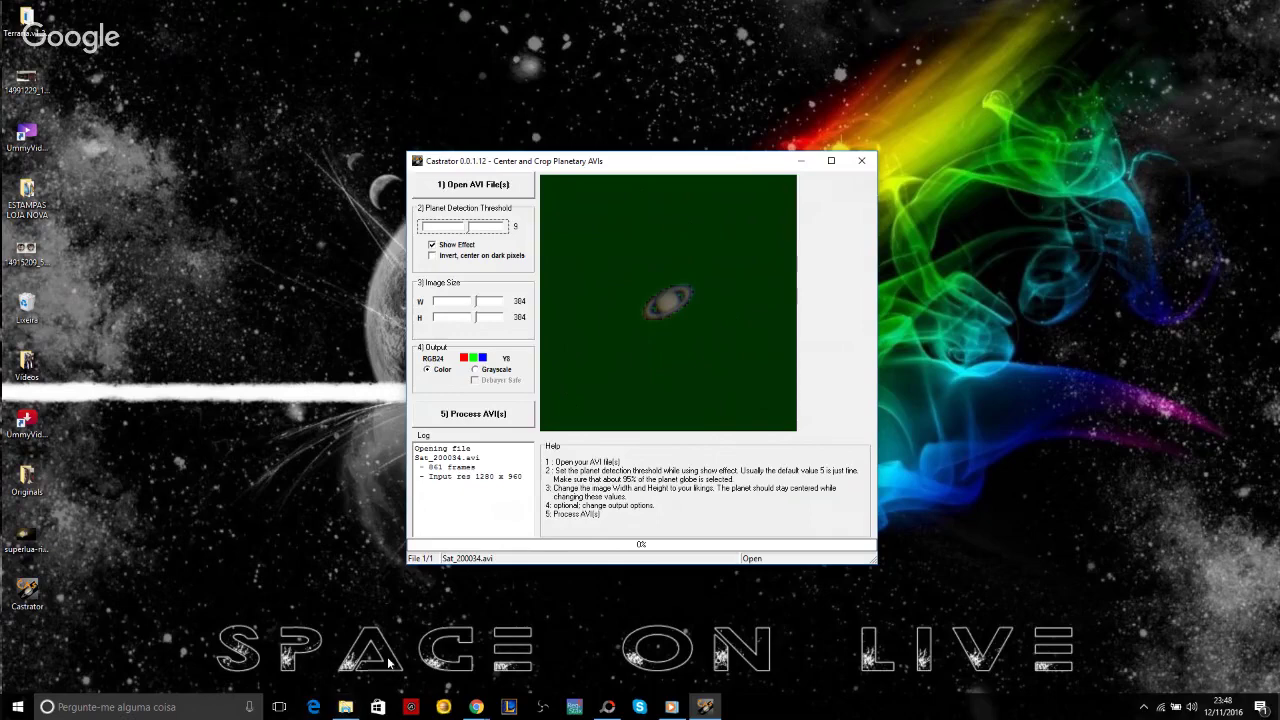
{"action": "left_click", "coordinate": [468, 417]}
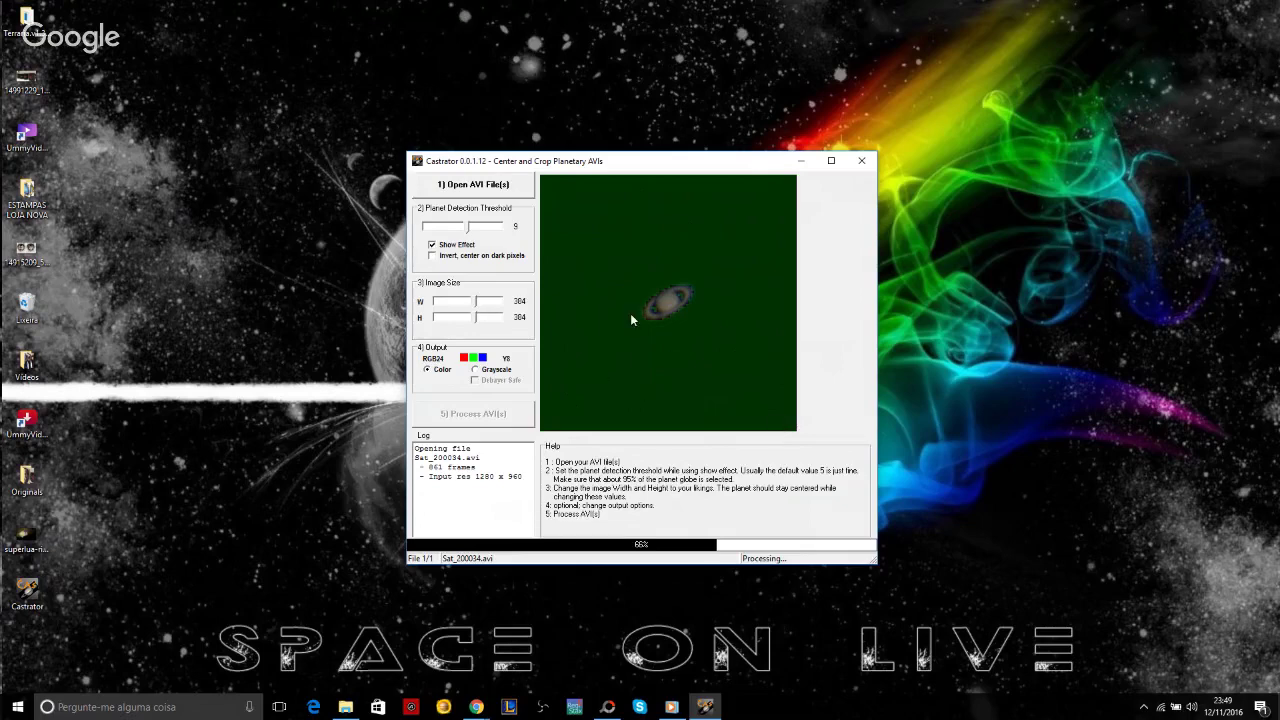
- Look through the Downloads folder in File Explorer and return to Castrator
{"action": "left_click", "coordinate": [345, 707]}
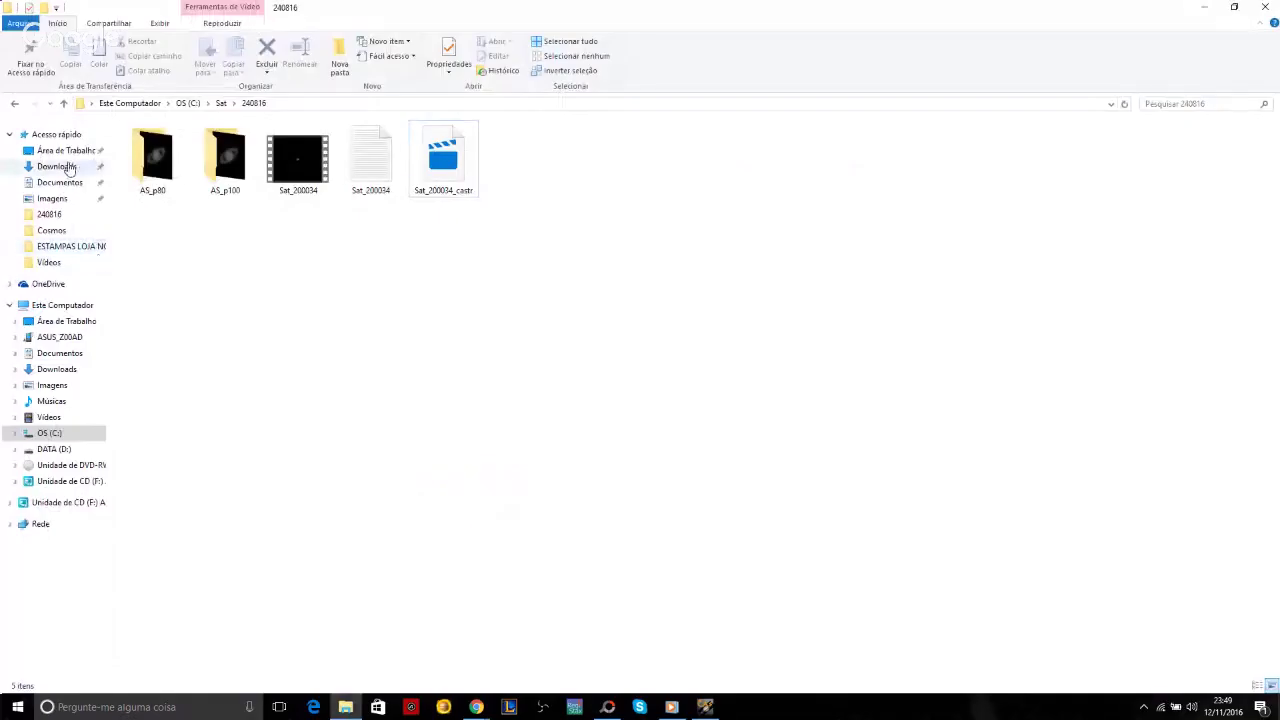
{"action": "left_click", "coordinate": [56, 168]}
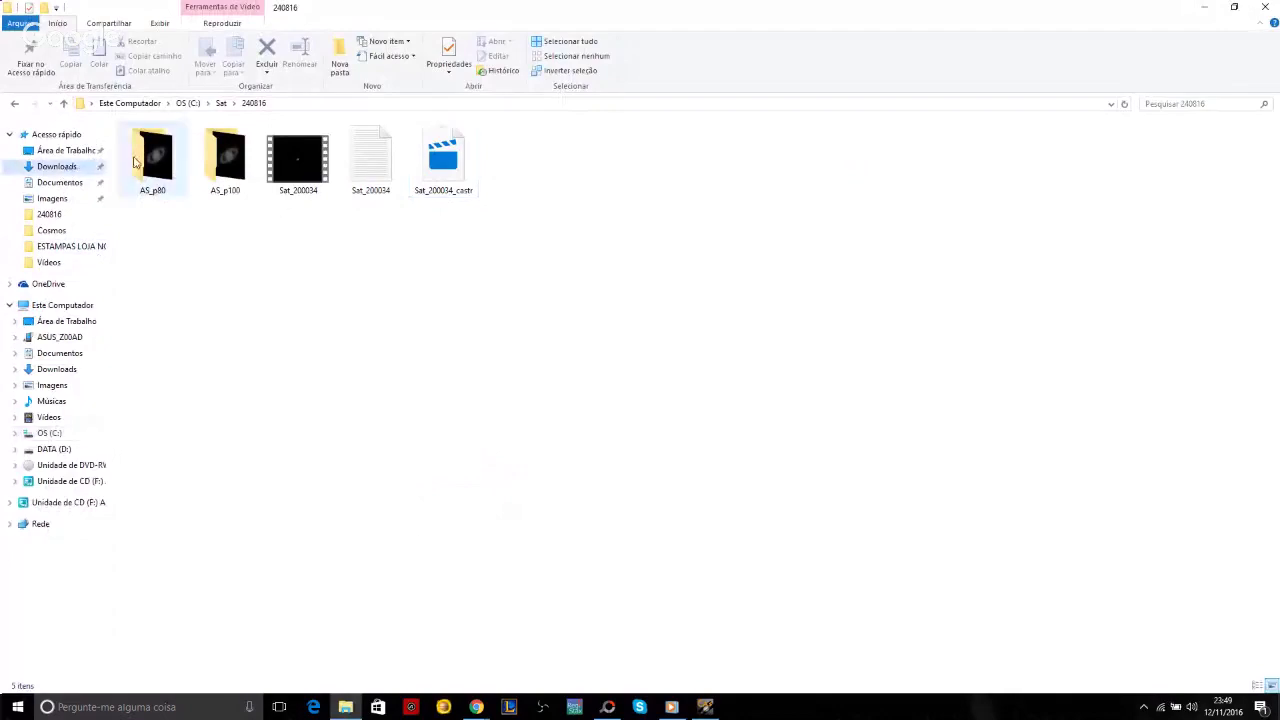
{"action": "left_click", "coordinate": [54, 166]}
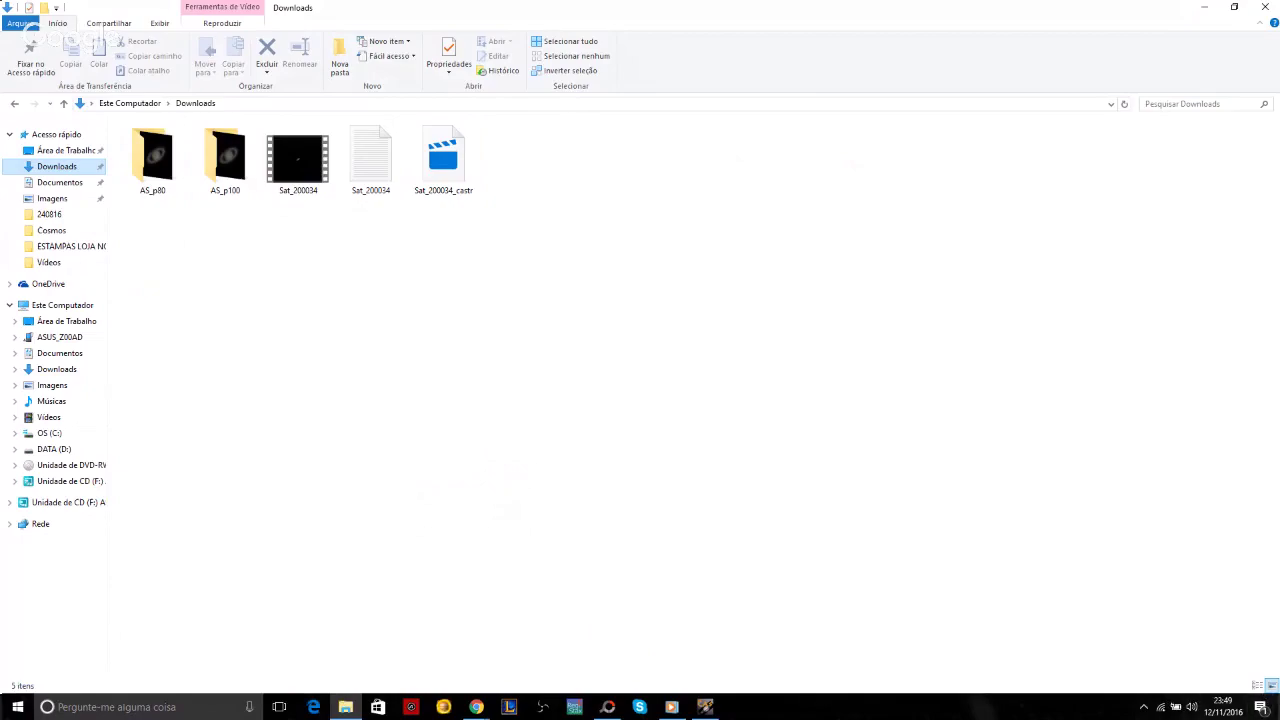
{"action": "key", "text": "super+d"}
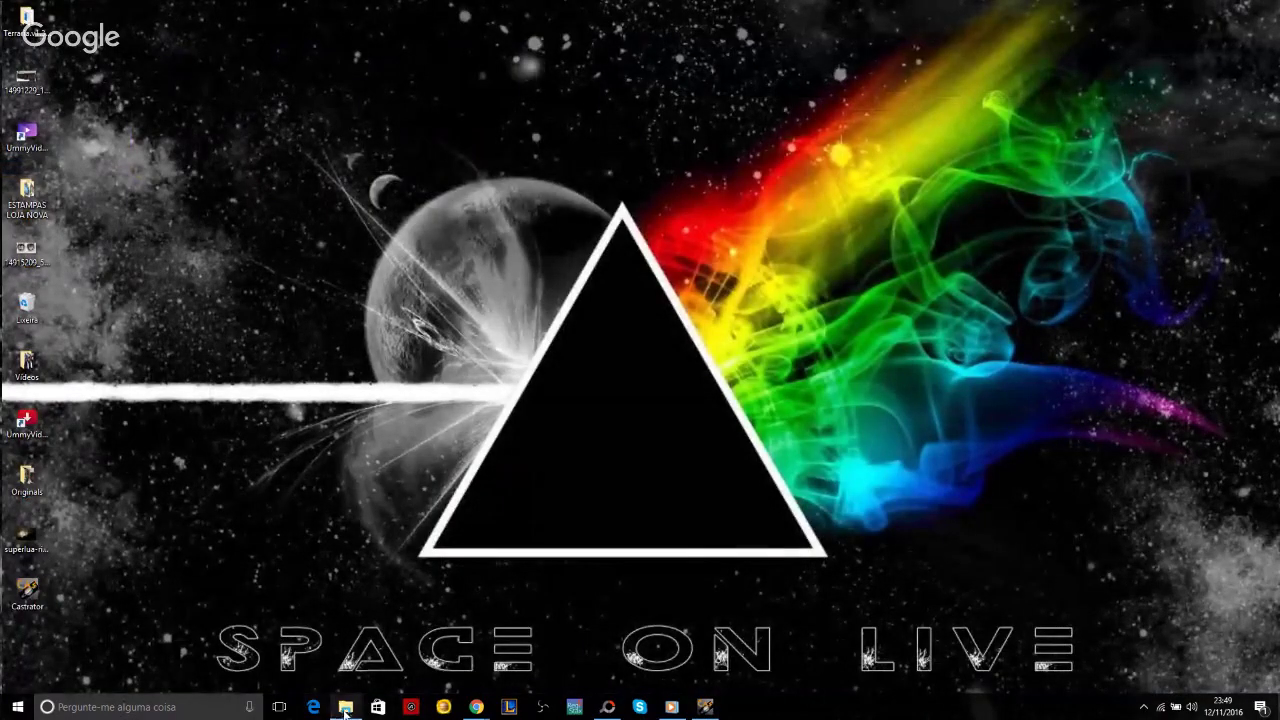
{"action": "left_click", "coordinate": [340, 662]}
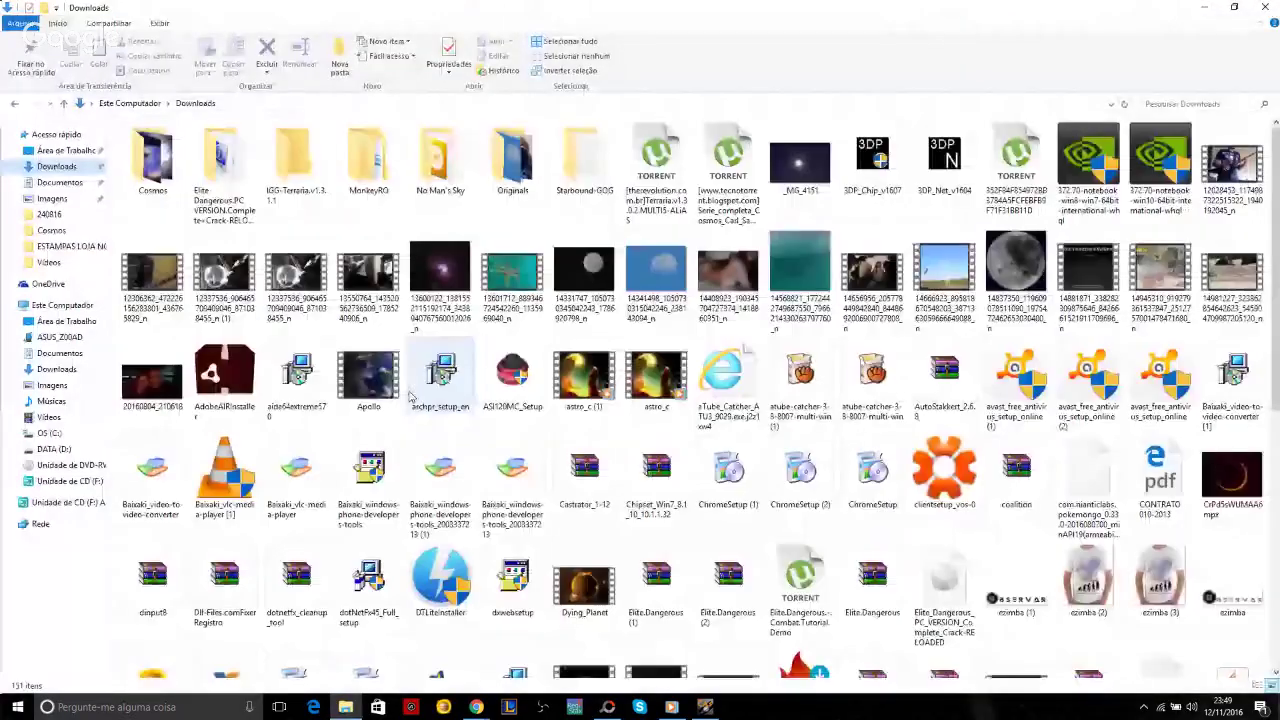
{"action": "left_click", "coordinate": [512, 160]}
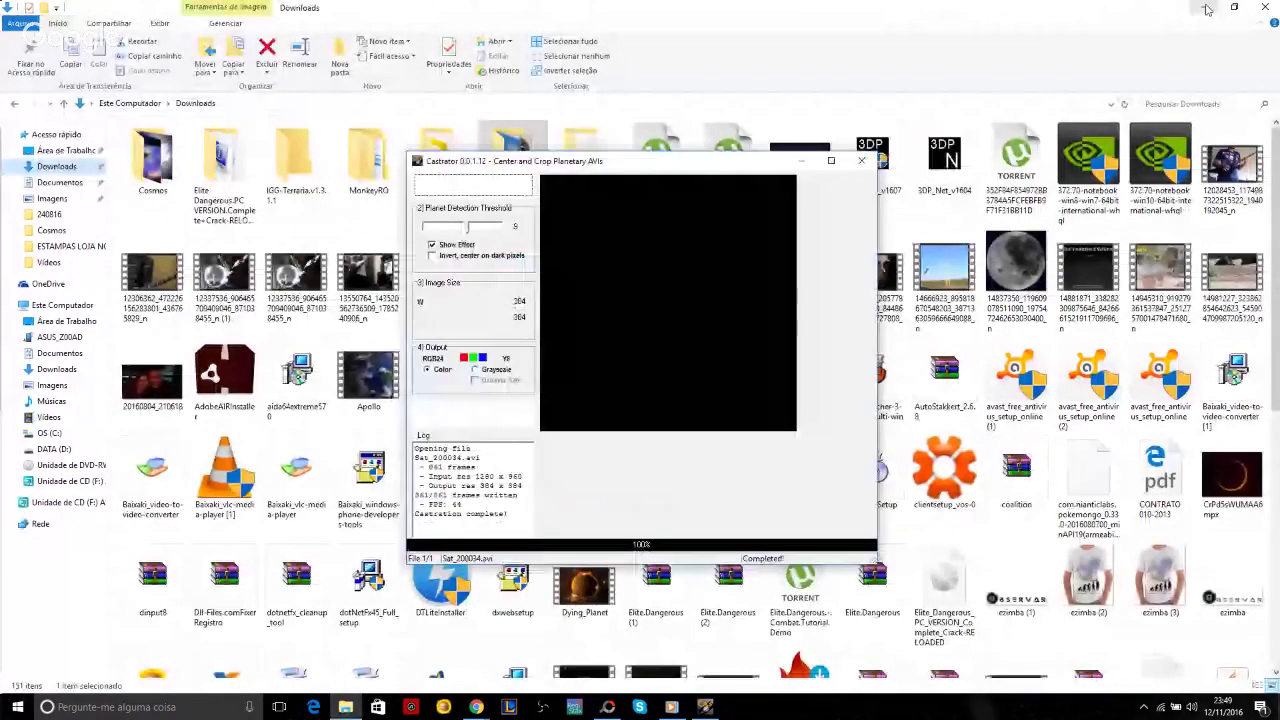
{"action": "left_click", "coordinate": [1206, 8]}
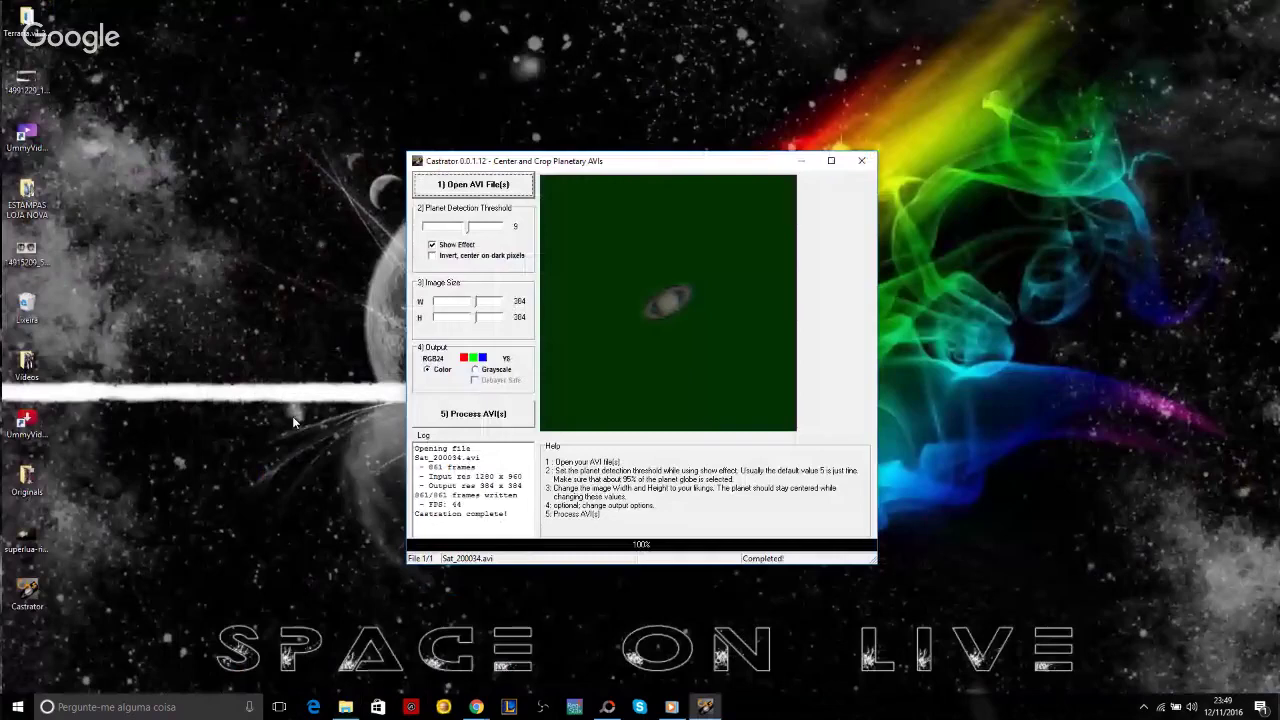
- Search the computer for the Auto Starkket program
{"action": "left_click", "coordinate": [89, 708]}
{"action": "type", "text": "auto s"}
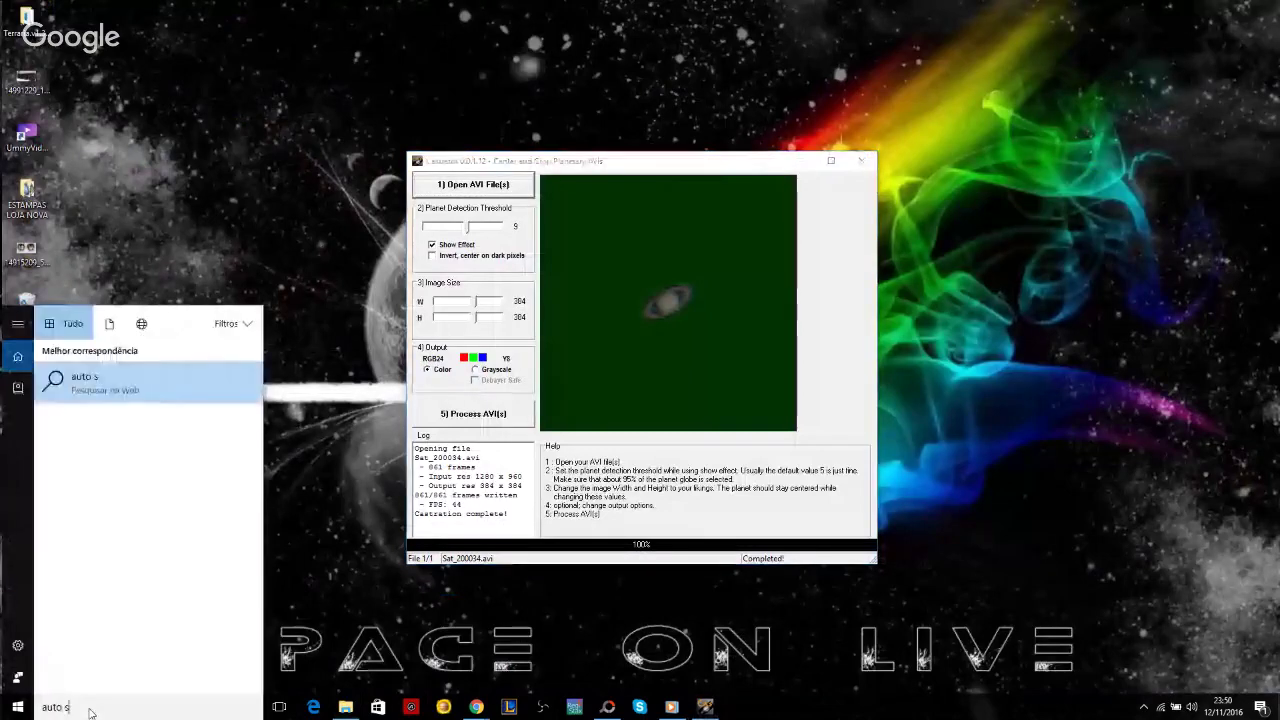
{"action": "type", "text": "tar"}
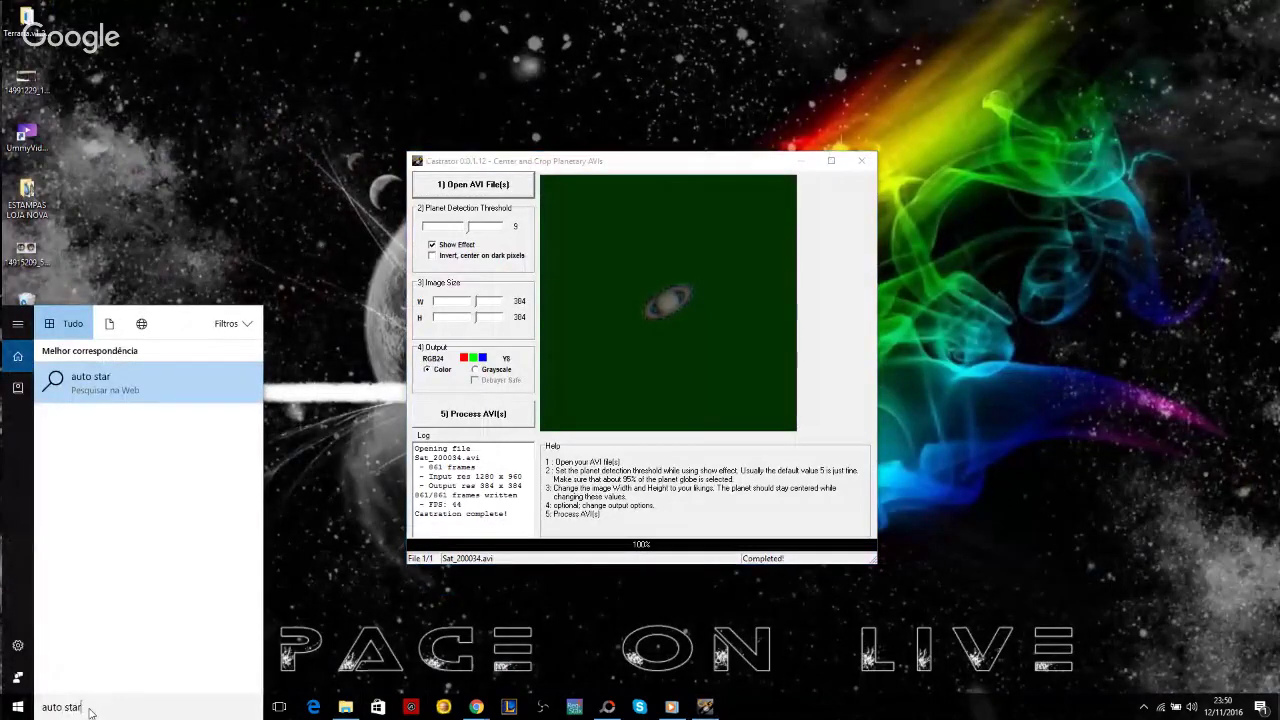
{"action": "type", "text": "kket"}
{"action": "left_click", "coordinate": [199, 134]}
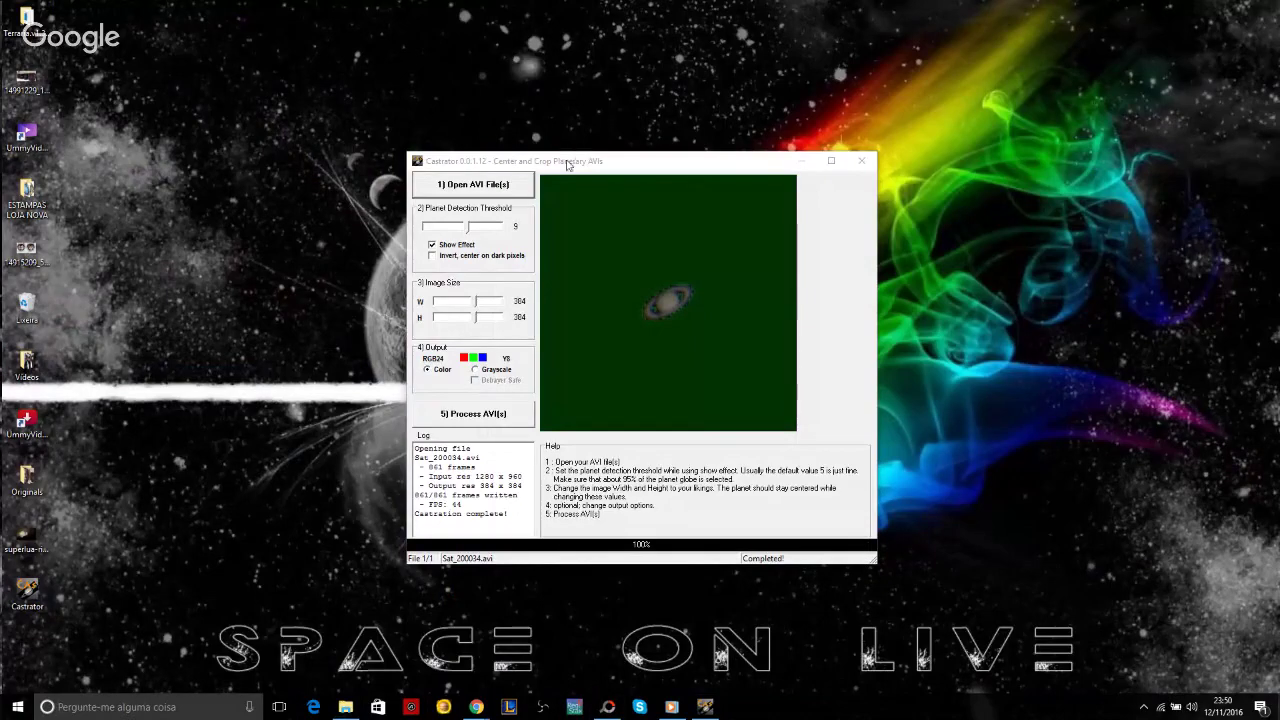
- Launch RegiStax 6, move the Castrator window aside and bring RegiStax to the front
{"action": "left_click_drag", "start_coordinate": [570, 163], "coordinate": [605, 161]}
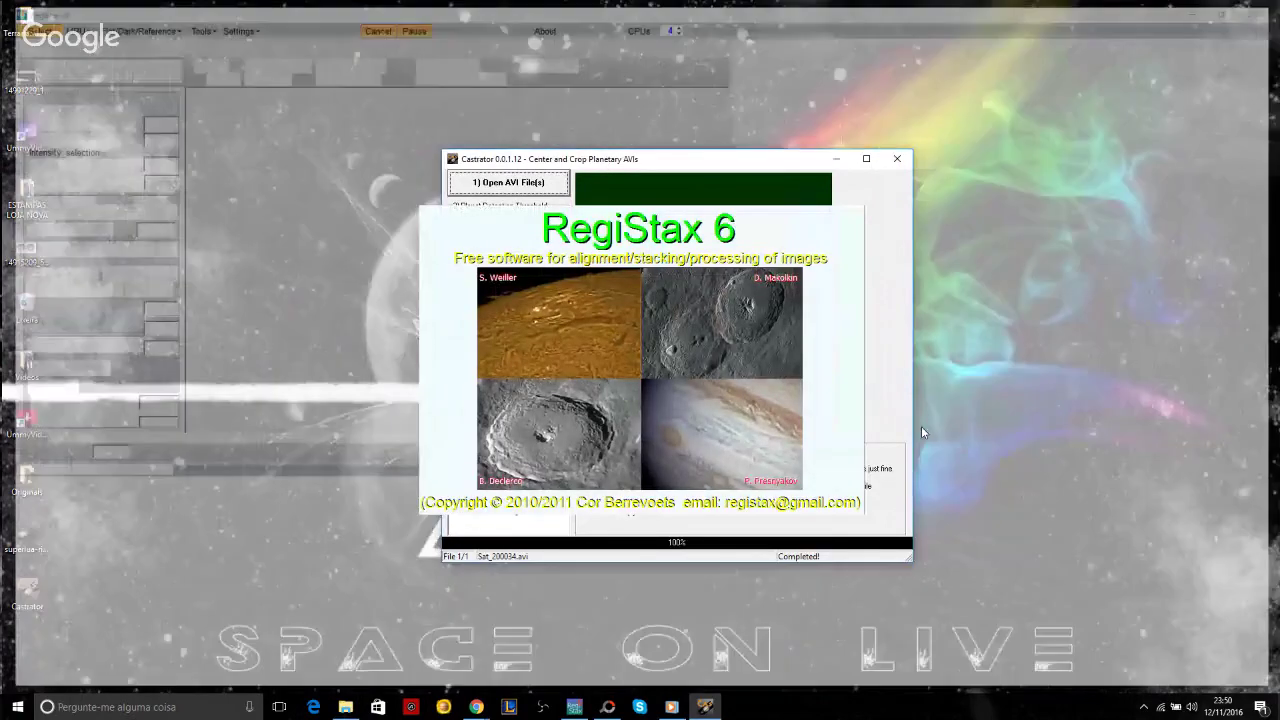
{"action": "left_click_drag", "start_coordinate": [661, 161], "coordinate": [952, 72]}
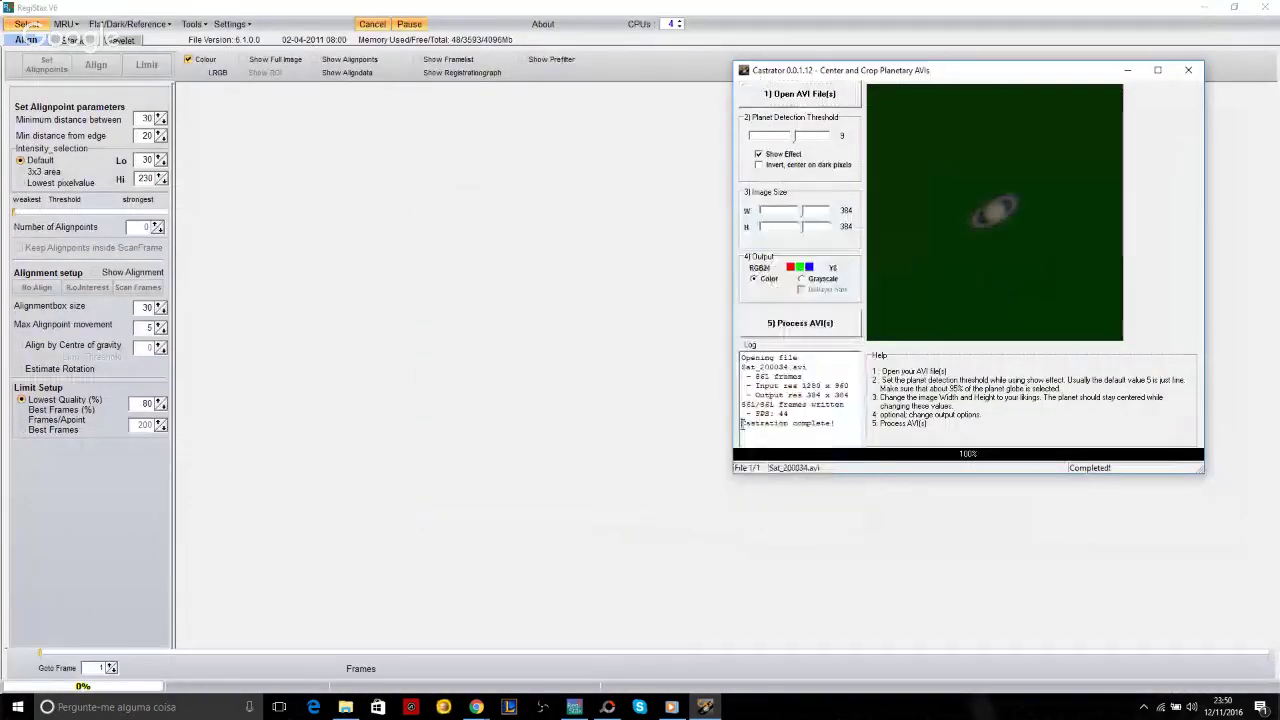
{"action": "left_click_drag", "start_coordinate": [742, 422], "coordinate": [839, 422]}
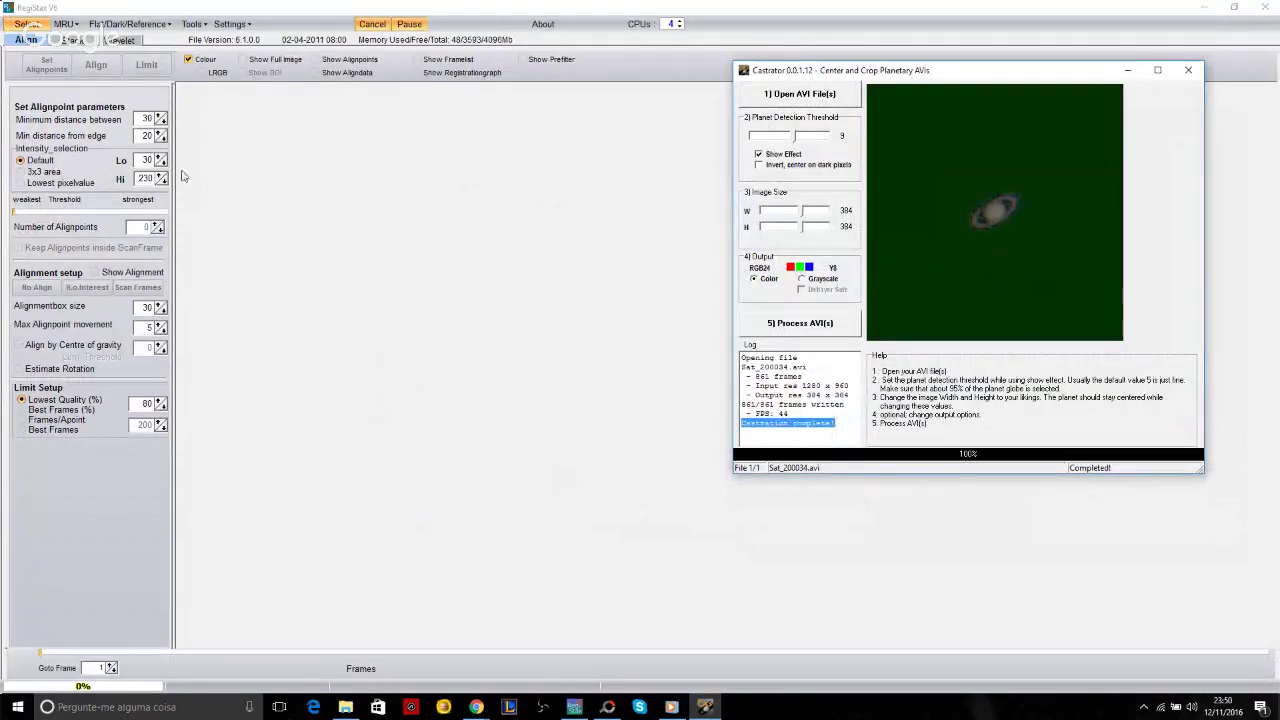
{"action": "left_click", "coordinate": [441, 340]}
- Load the Sat_200034_castr AVI from the 240816 folder into RegiStax
{"action": "left_click", "coordinate": [22, 24]}
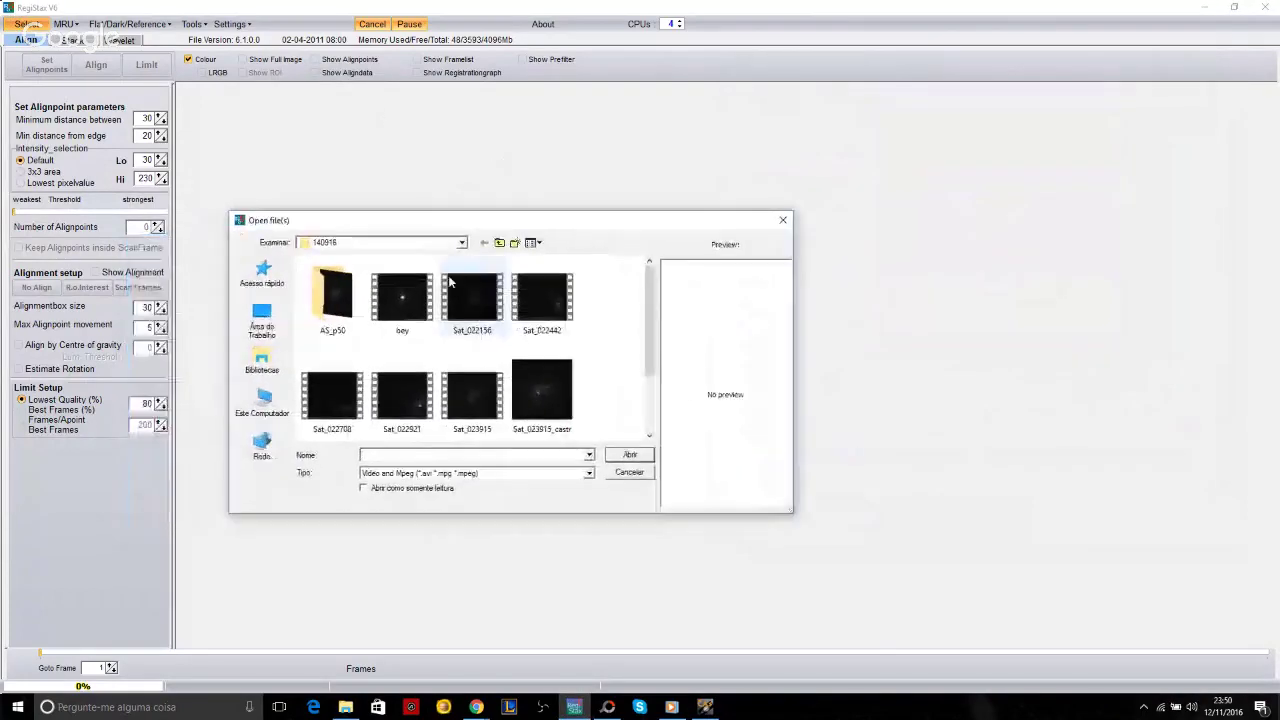
{"action": "left_click", "coordinate": [499, 242]}
{"action": "double_click", "coordinate": [377, 304]}
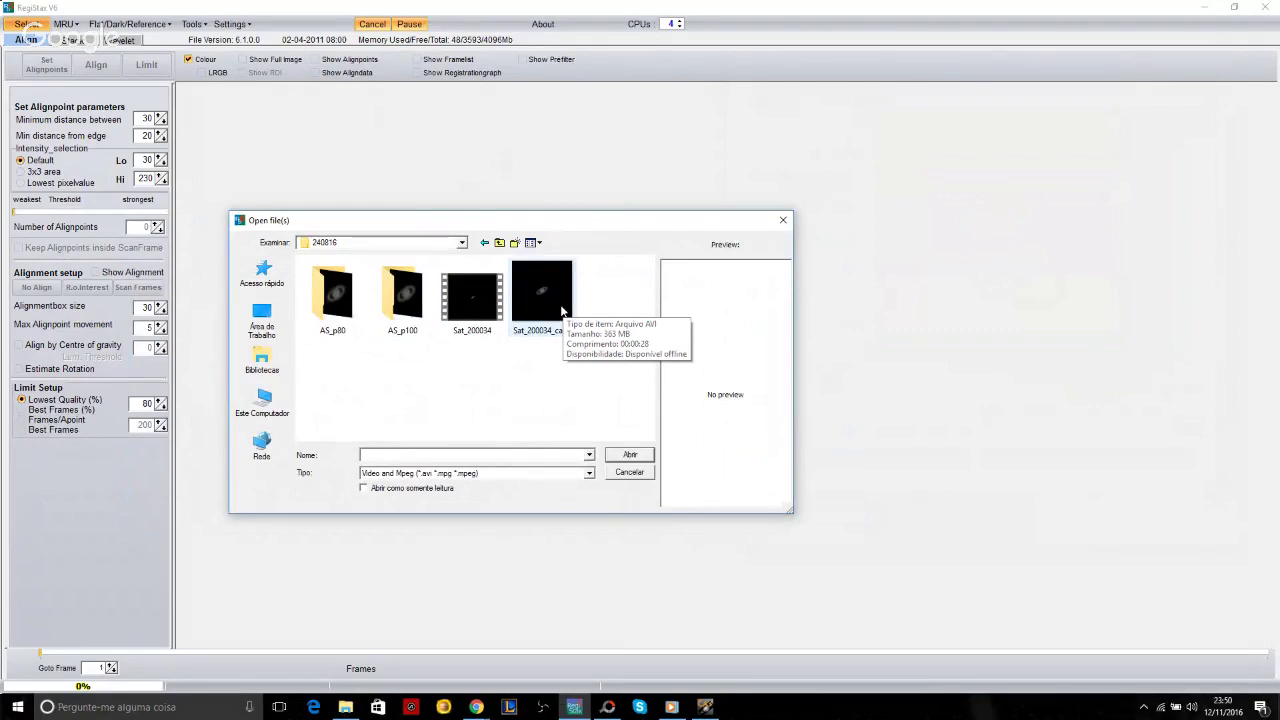
{"action": "double_click", "coordinate": [562, 312]}
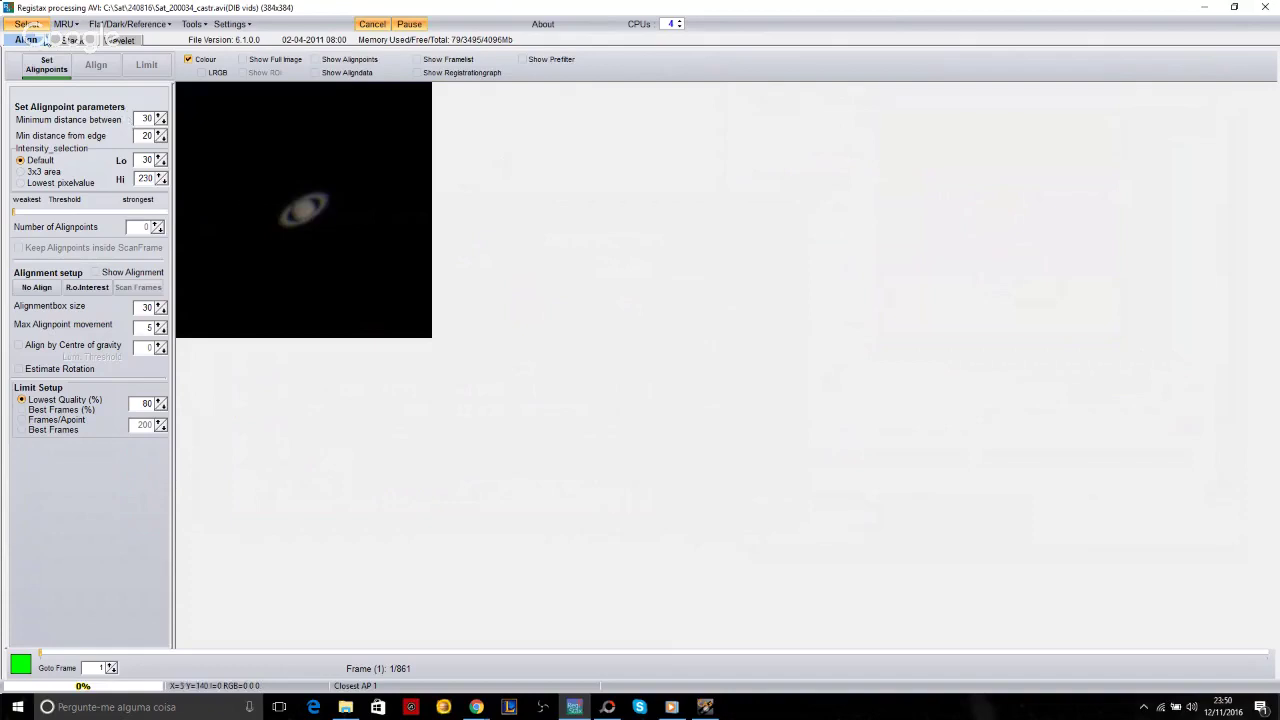
- Place nine alignment points over Saturn's globe and rings
{"action": "left_click", "coordinate": [305, 207]}
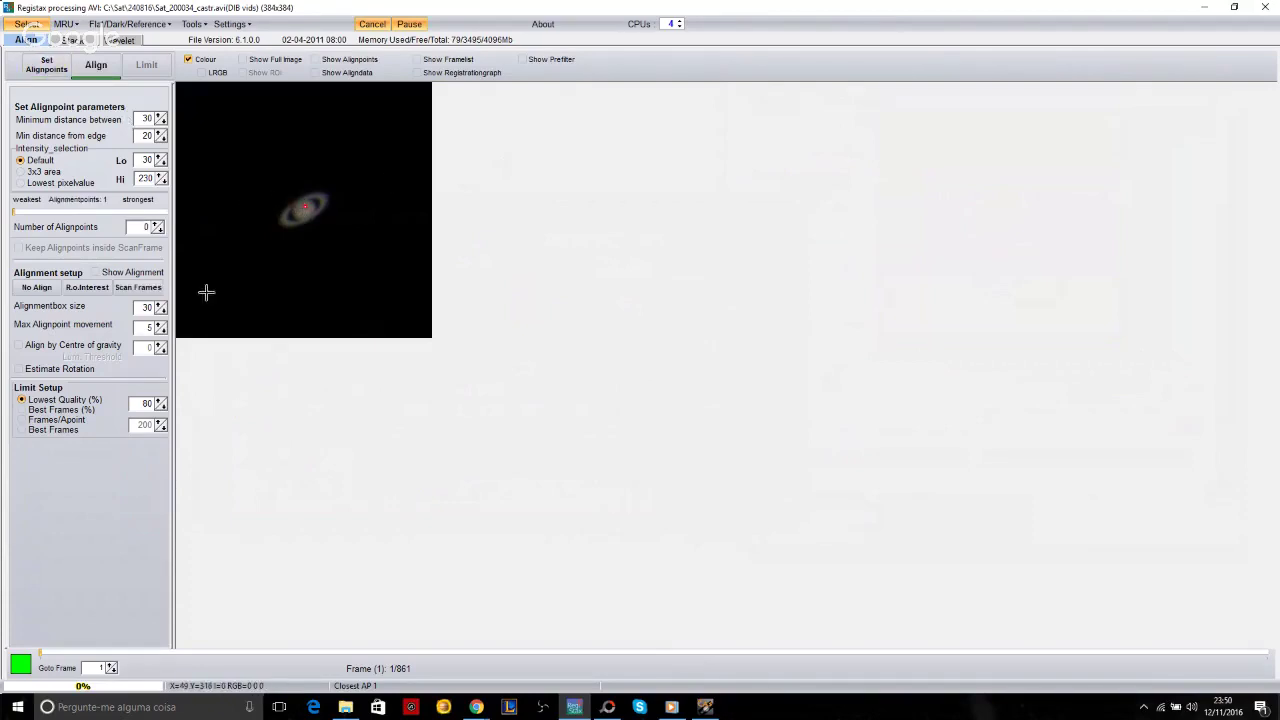
{"action": "left_click", "coordinate": [309, 205]}
{"action": "left_click", "coordinate": [291, 205]}
{"action": "left_click", "coordinate": [293, 222]}
{"action": "left_click", "coordinate": [313, 209]}
{"action": "left_click", "coordinate": [294, 216]}
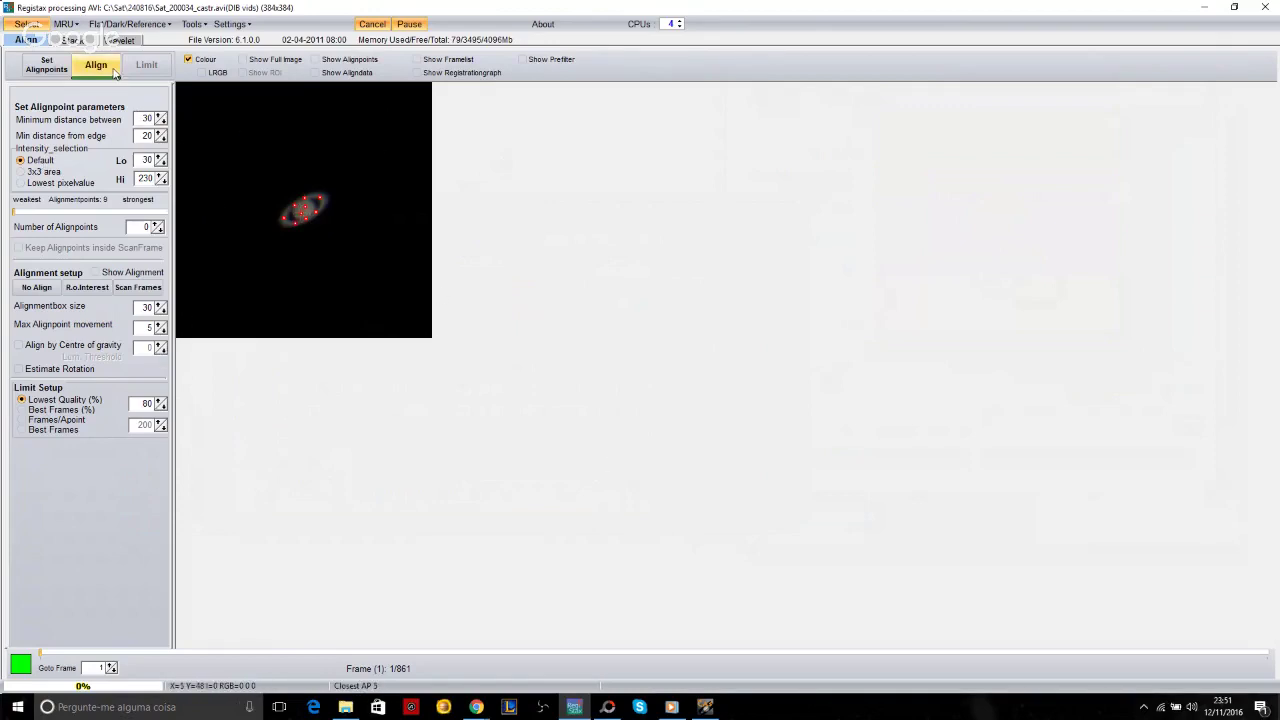
- Align the video frames on the placed points and stack a limited selection of them
{"action": "left_click", "coordinate": [114, 72]}
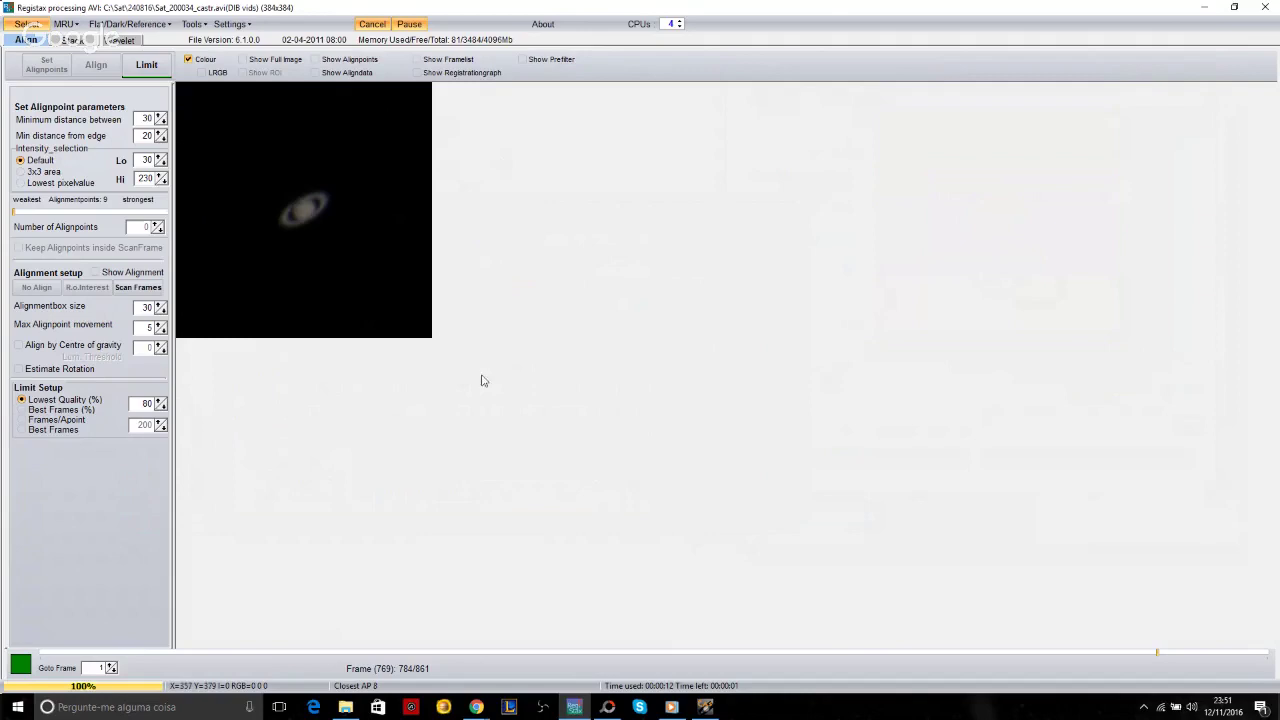
{"action": "left_click", "coordinate": [111, 665]}
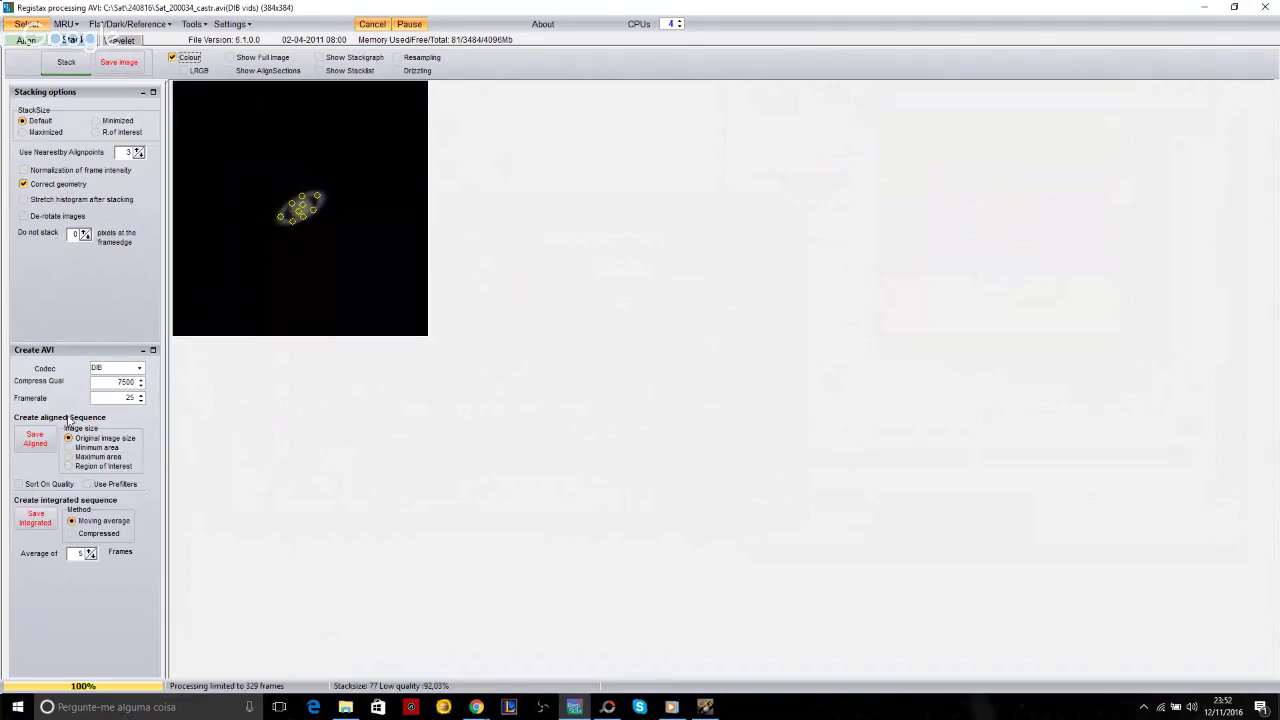
{"action": "left_click", "coordinate": [66, 62]}
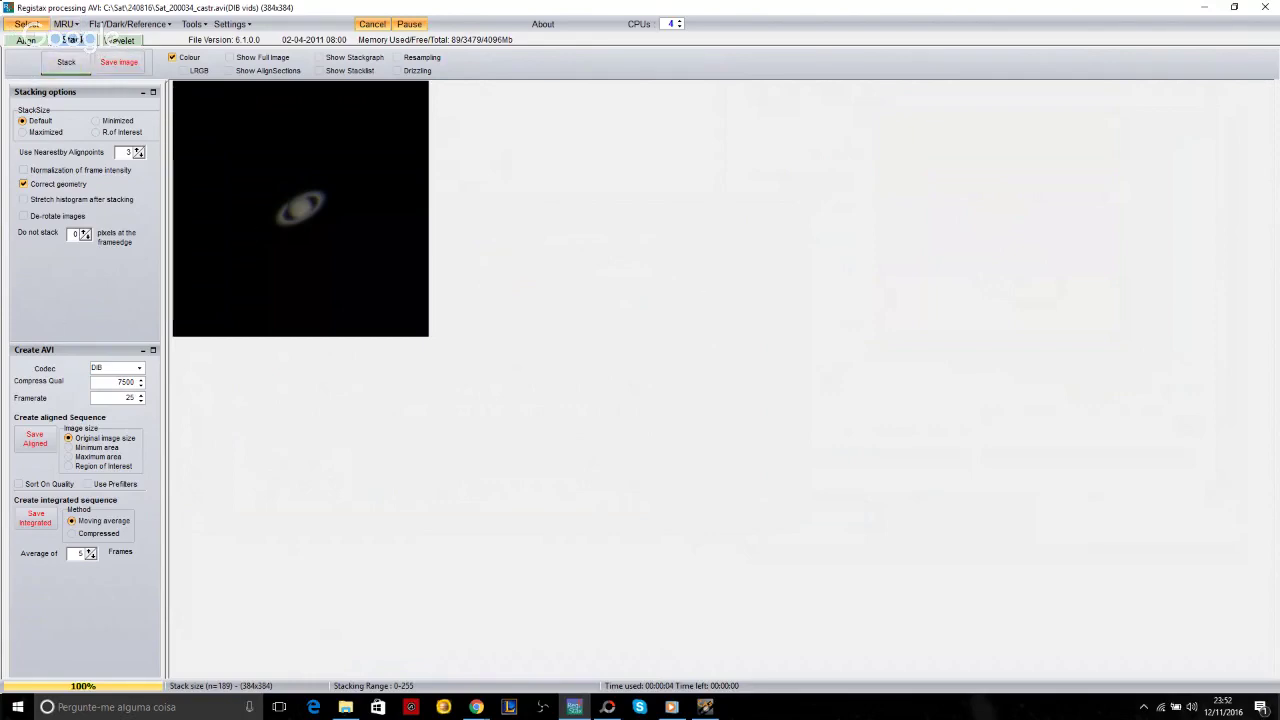
- Open the wavelet stage and place a 2.00 zoomed view of Saturn beside the stacked image
{"action": "left_click", "coordinate": [122, 40]}
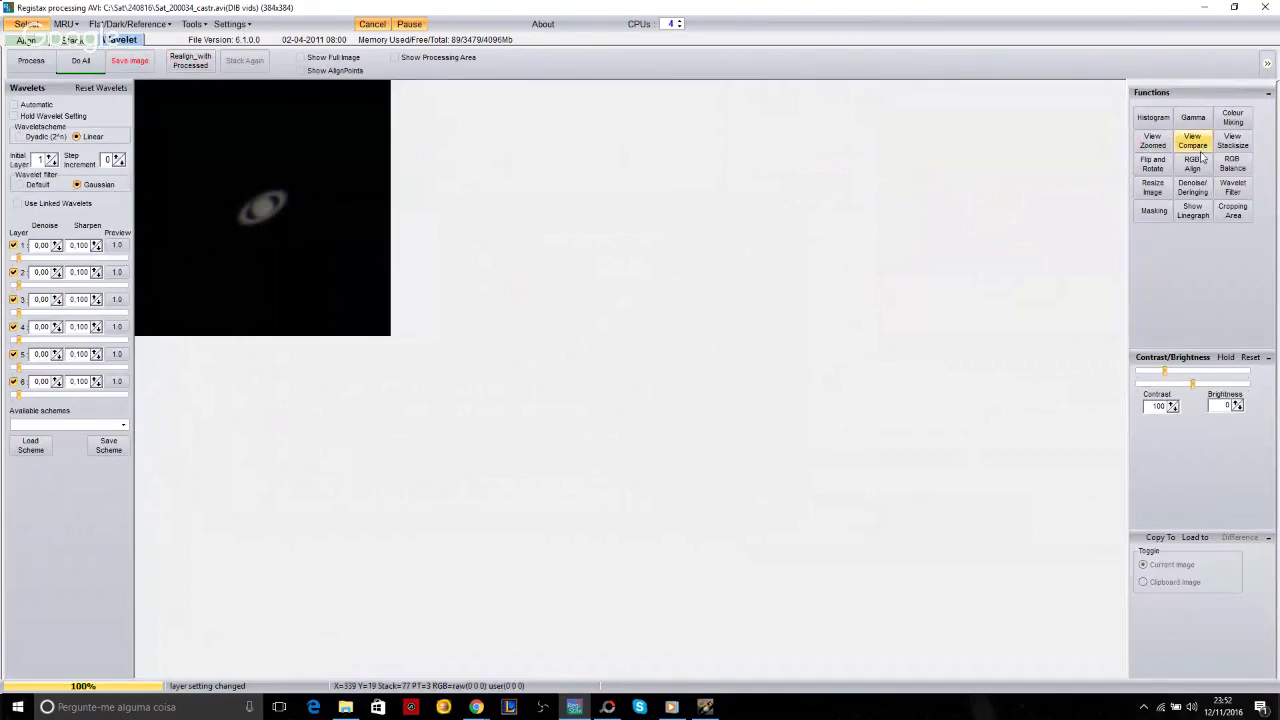
{"action": "left_click", "coordinate": [1152, 142]}
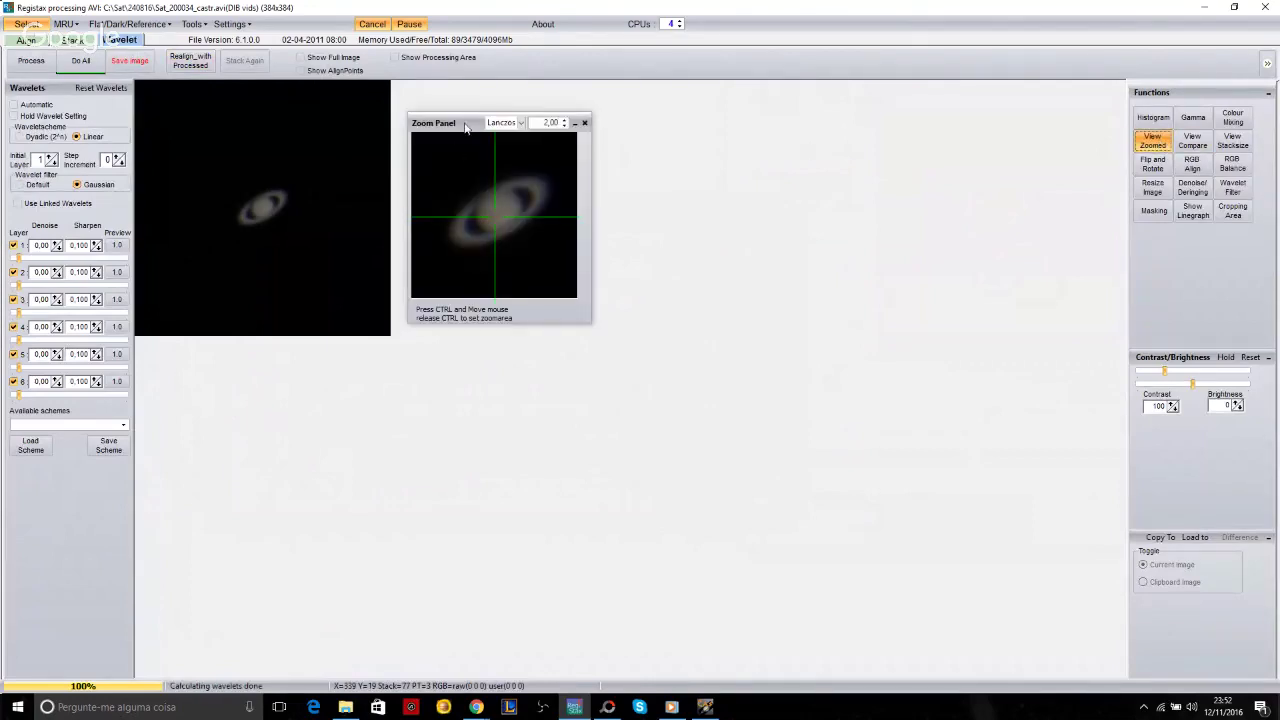
{"action": "left_click_drag", "start_coordinate": [465, 127], "coordinate": [651, 121]}
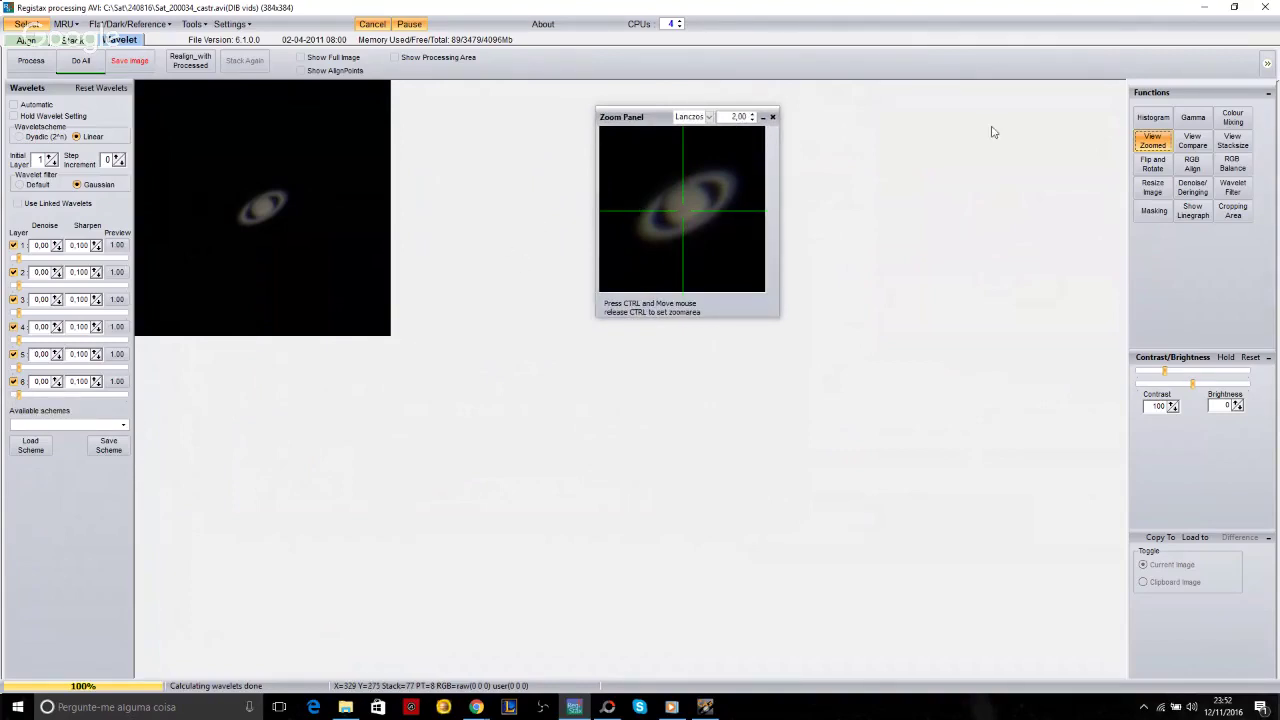
- Align the red and blue channels of the Saturn image with the automatic RGB estimate, and close the alignment tool
{"action": "left_click", "coordinate": [1192, 168]}
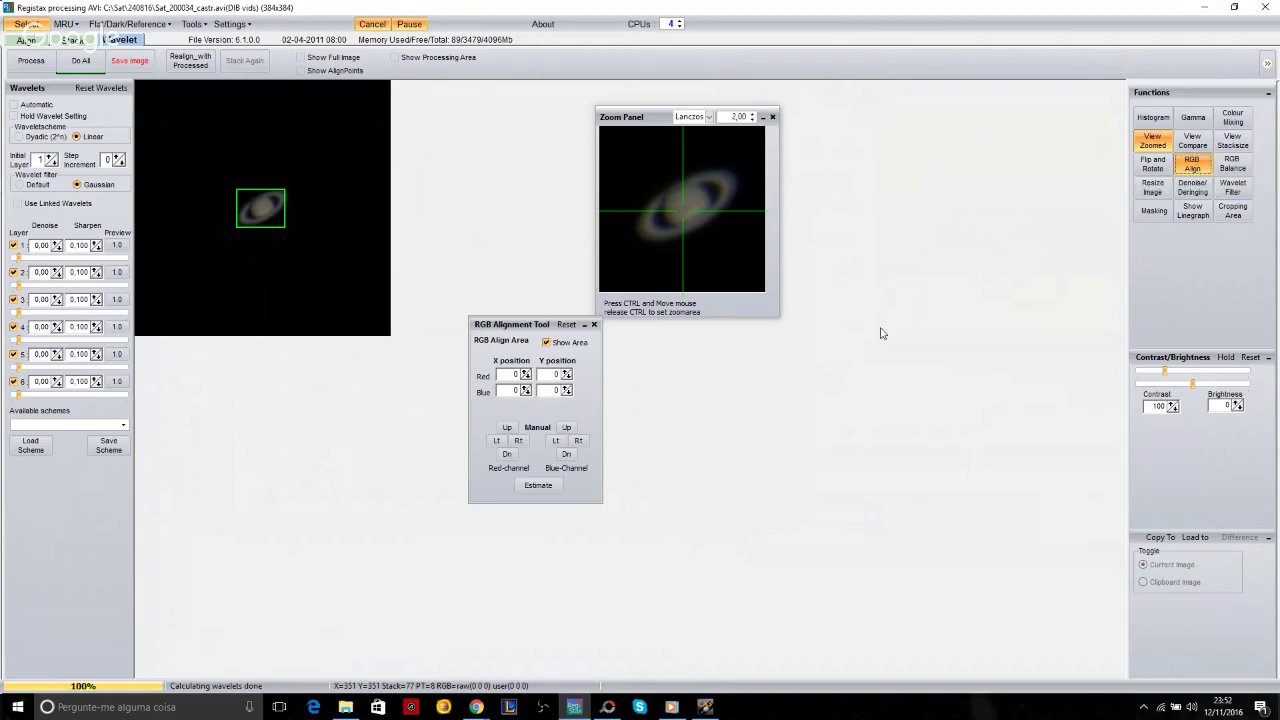
{"action": "left_click", "coordinate": [536, 487]}
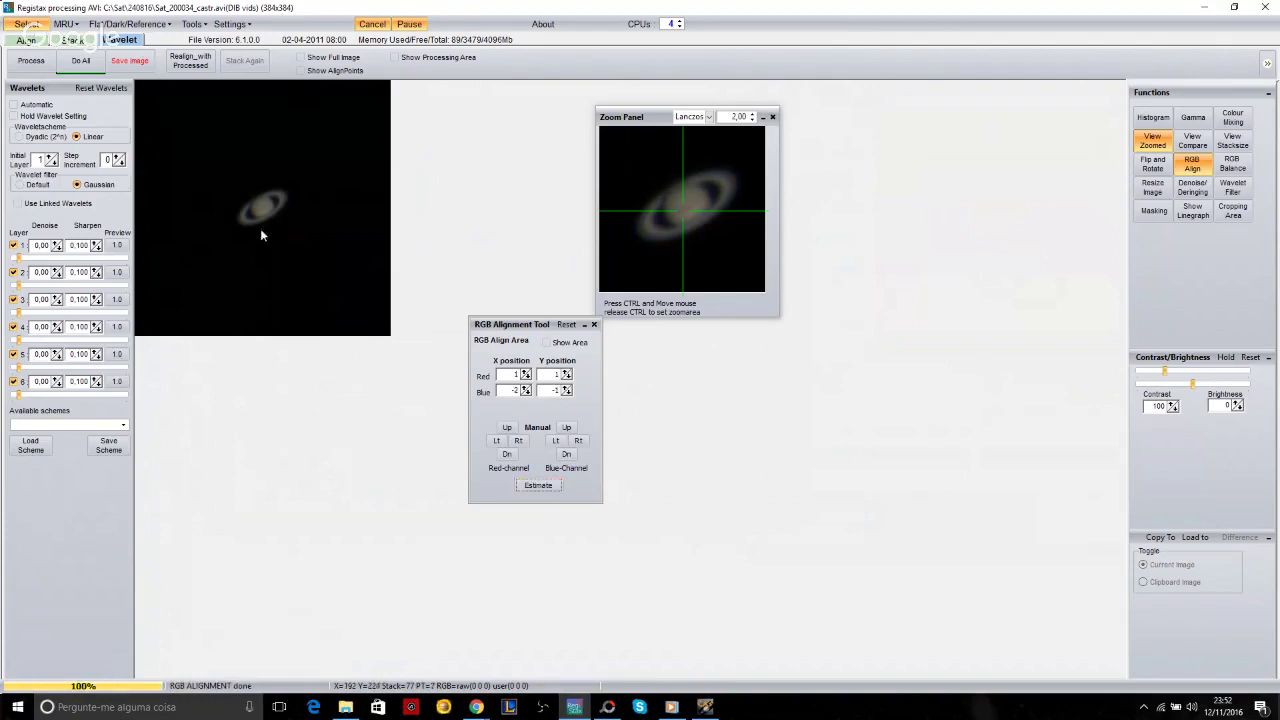
{"action": "left_click", "coordinate": [1192, 163]}
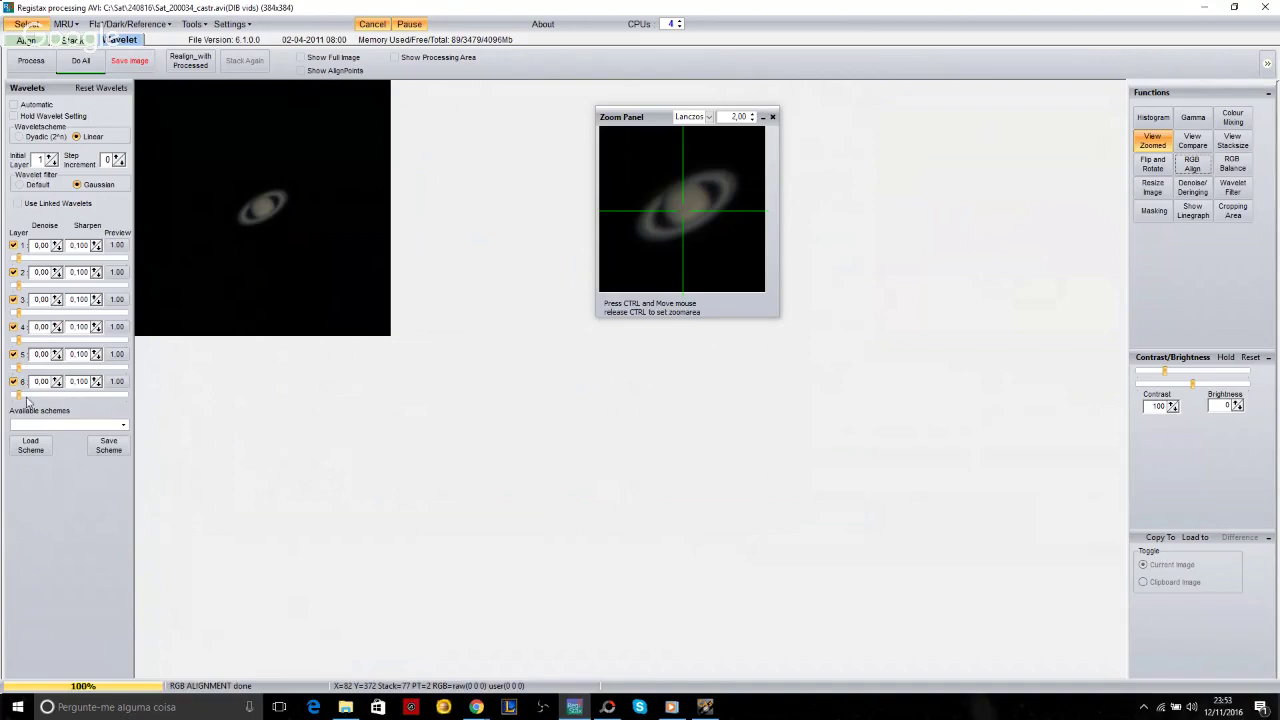
- Set the wavelet preview strengths to about 4.2 for layer 3, 2.4 for layer 4, 11.6 for layer 5 and 35.5 for layer 6
{"action": "left_click_drag", "start_coordinate": [16, 395], "coordinate": [67, 395]}
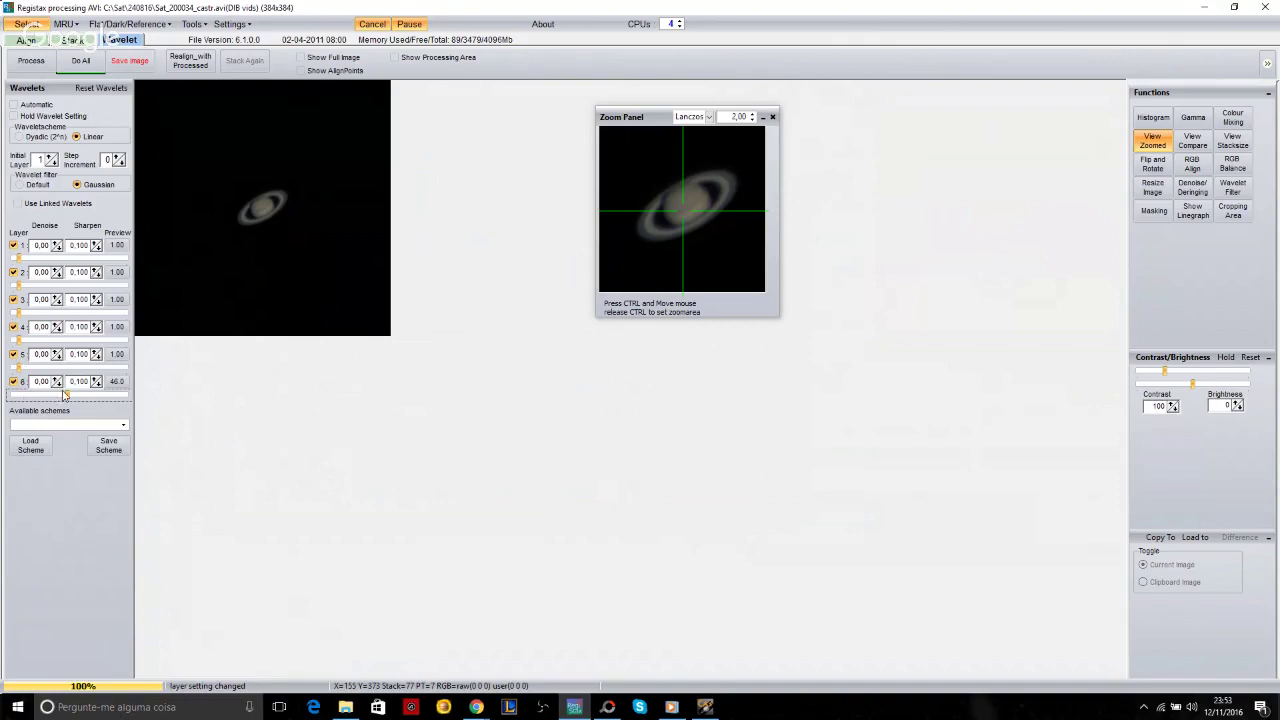
{"action": "left_click", "coordinate": [67, 397]}
{"action": "left_click_drag", "start_coordinate": [67, 397], "coordinate": [7, 398]}
{"action": "left_click_drag", "start_coordinate": [7, 398], "coordinate": [103, 399]}
{"action": "left_click_drag", "start_coordinate": [105, 396], "coordinate": [63, 398]}
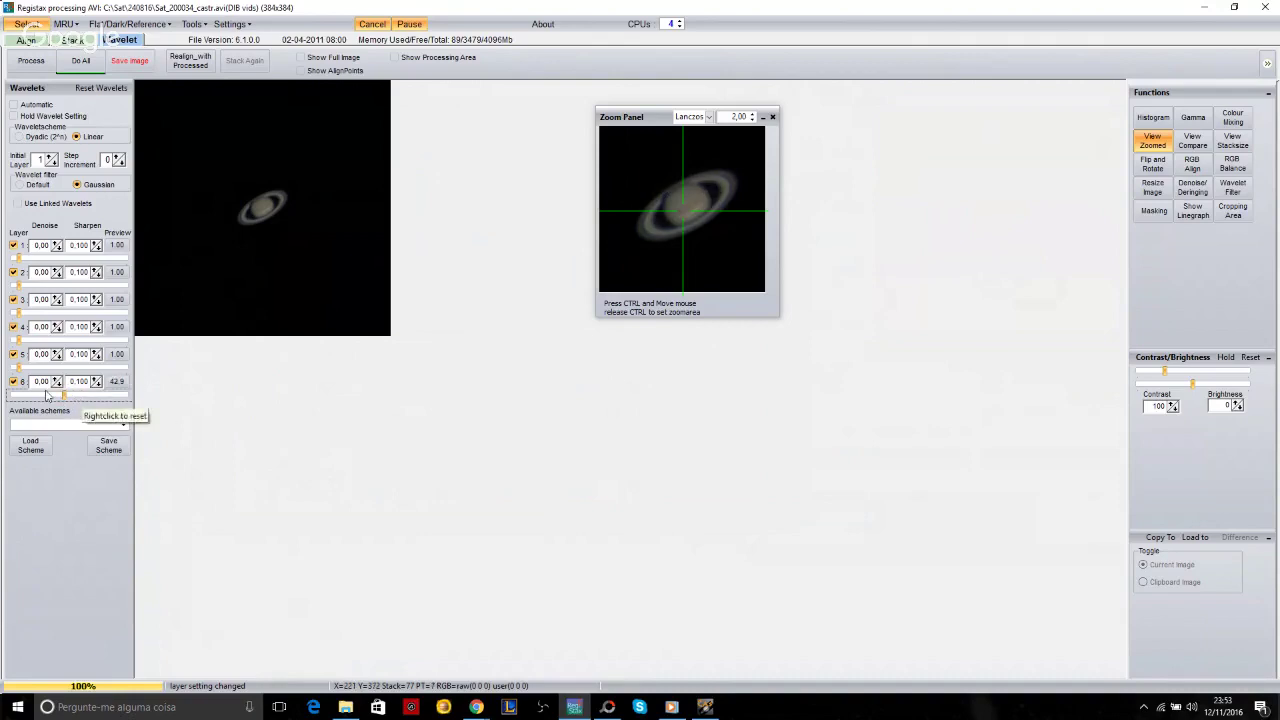
{"action": "left_click_drag", "start_coordinate": [18, 367], "coordinate": [17, 337]}
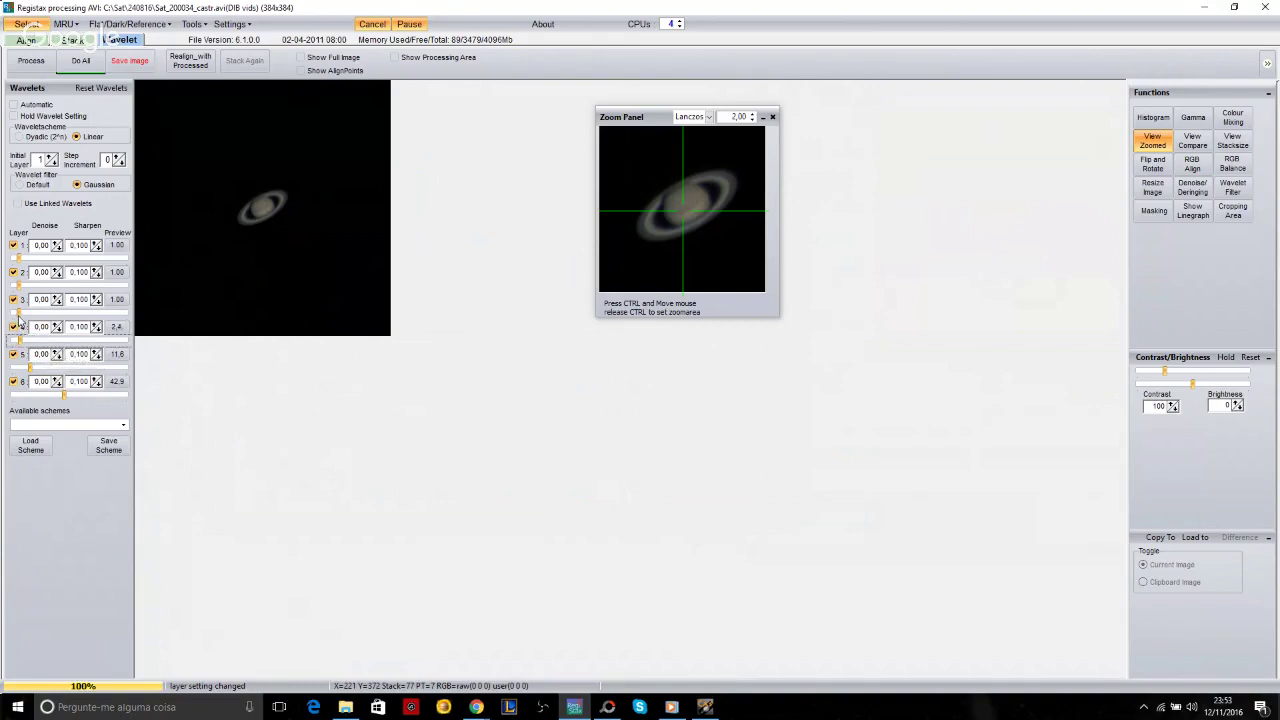
{"action": "left_click_drag", "start_coordinate": [18, 318], "coordinate": [22, 318]}
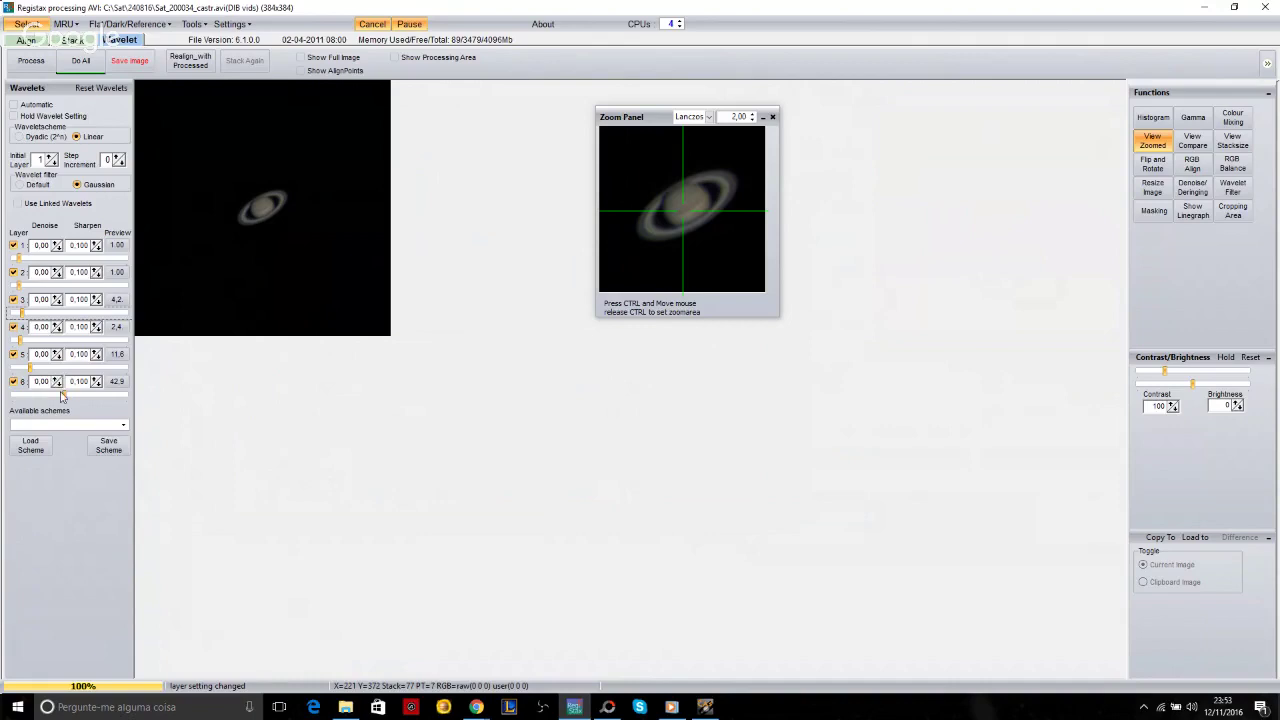
{"action": "left_click_drag", "start_coordinate": [61, 396], "coordinate": [55, 395]}
- Set the wavelet preview strength to about 0.5 for layer 1 and 11.6 for layer 2
{"action": "left_click_drag", "start_coordinate": [15, 288], "coordinate": [66, 259]}
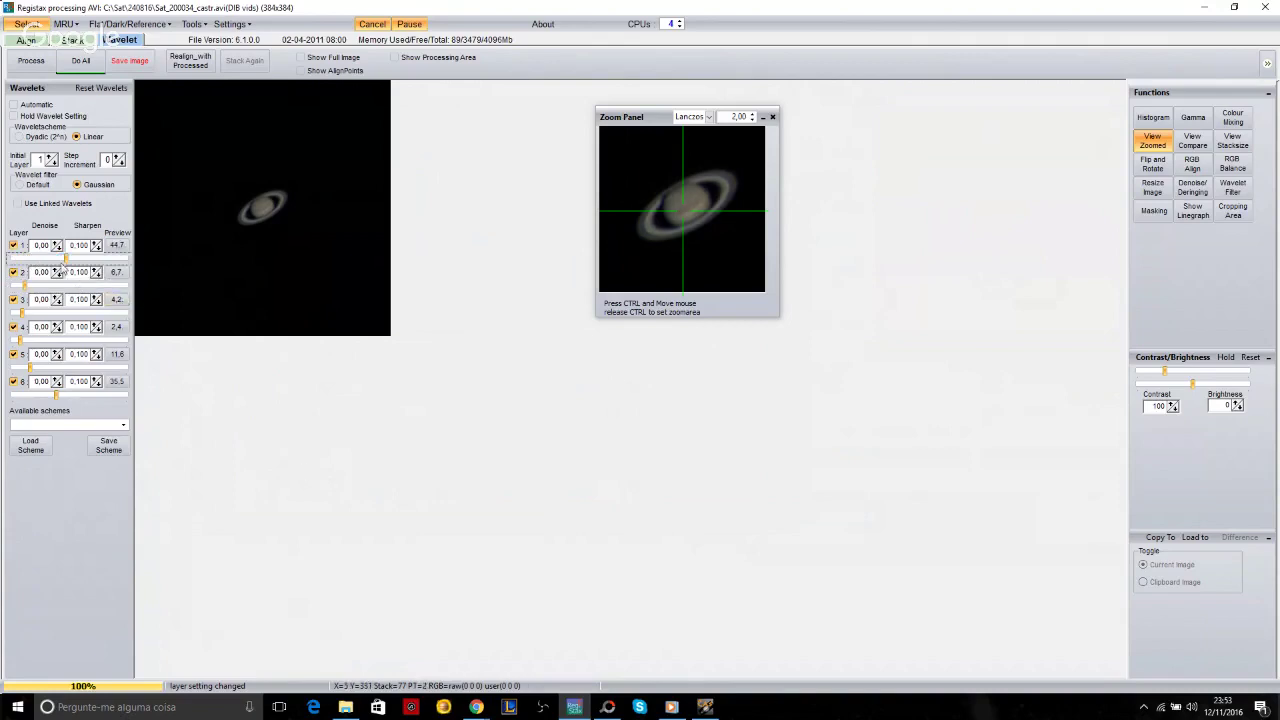
{"action": "left_click_drag", "start_coordinate": [66, 258], "coordinate": [49, 258]}
{"action": "left_click_drag", "start_coordinate": [49, 258], "coordinate": [30, 289]}
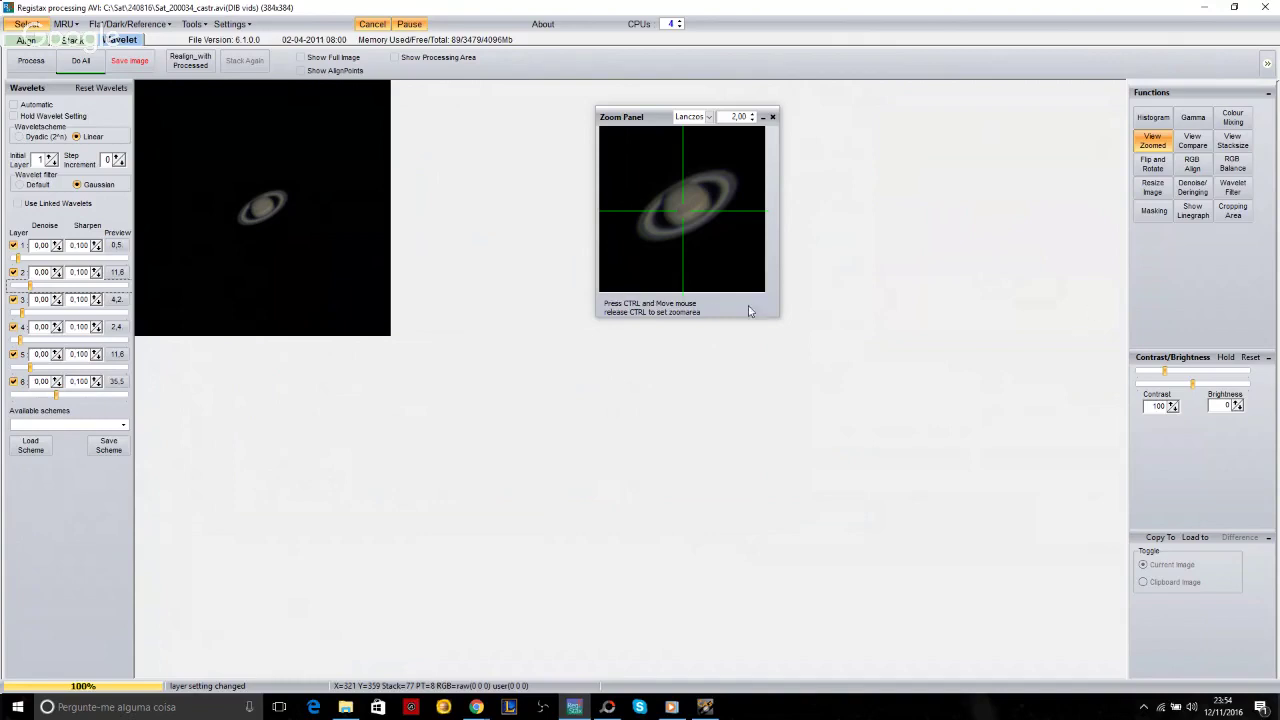
- Apply the wavelet settings to the whole image and save it to the desktop as the BMP Sat_200034_castr
{"action": "left_click", "coordinate": [80, 72]}
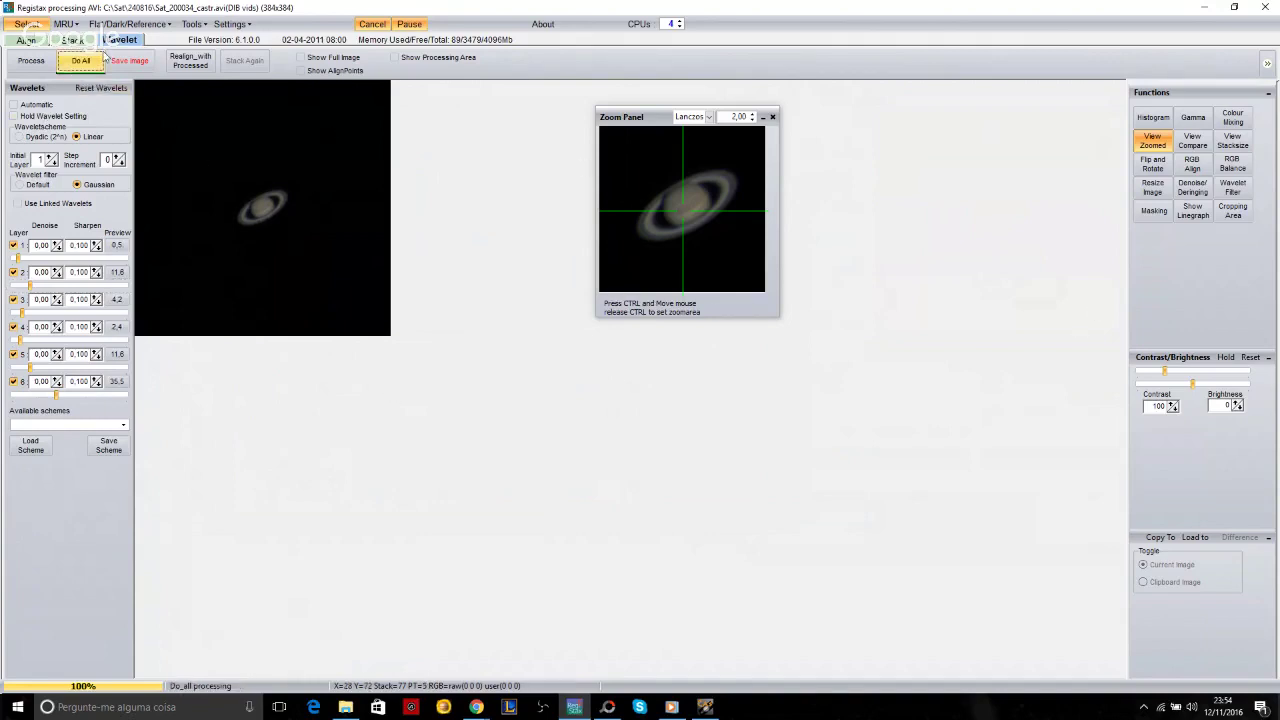
{"action": "left_click", "coordinate": [130, 62]}
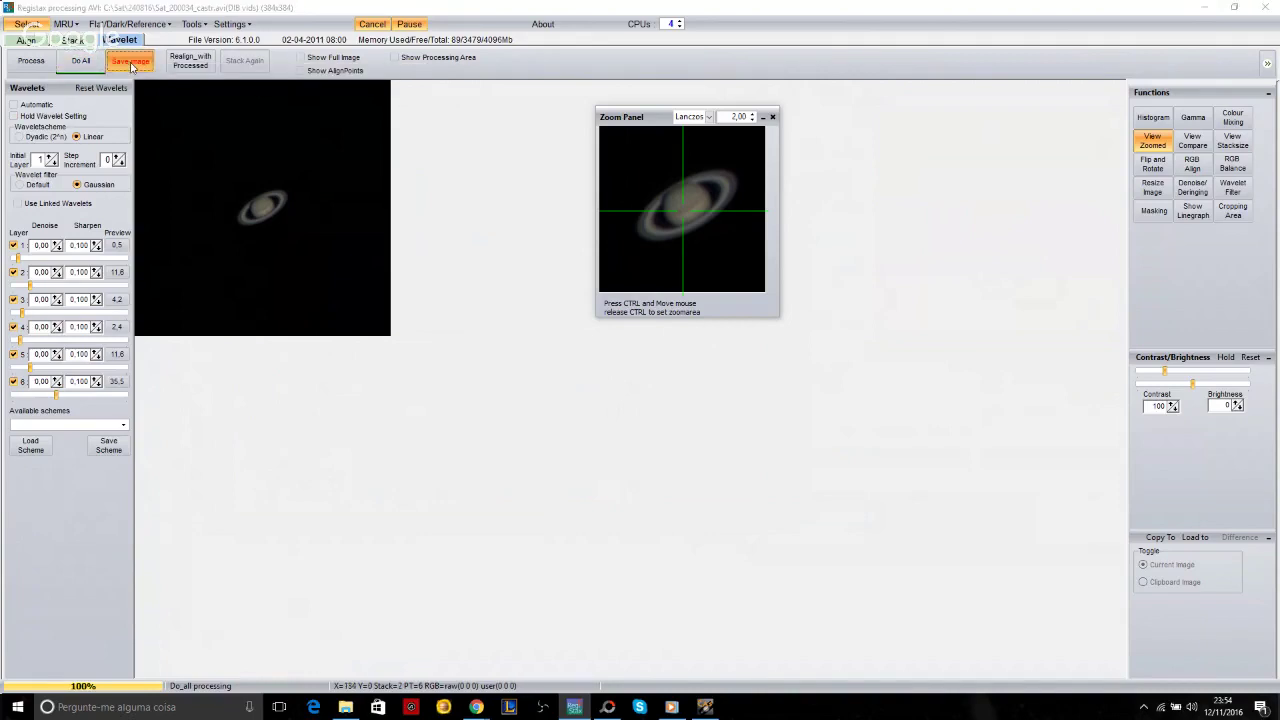
{"action": "left_click", "coordinate": [267, 325]}
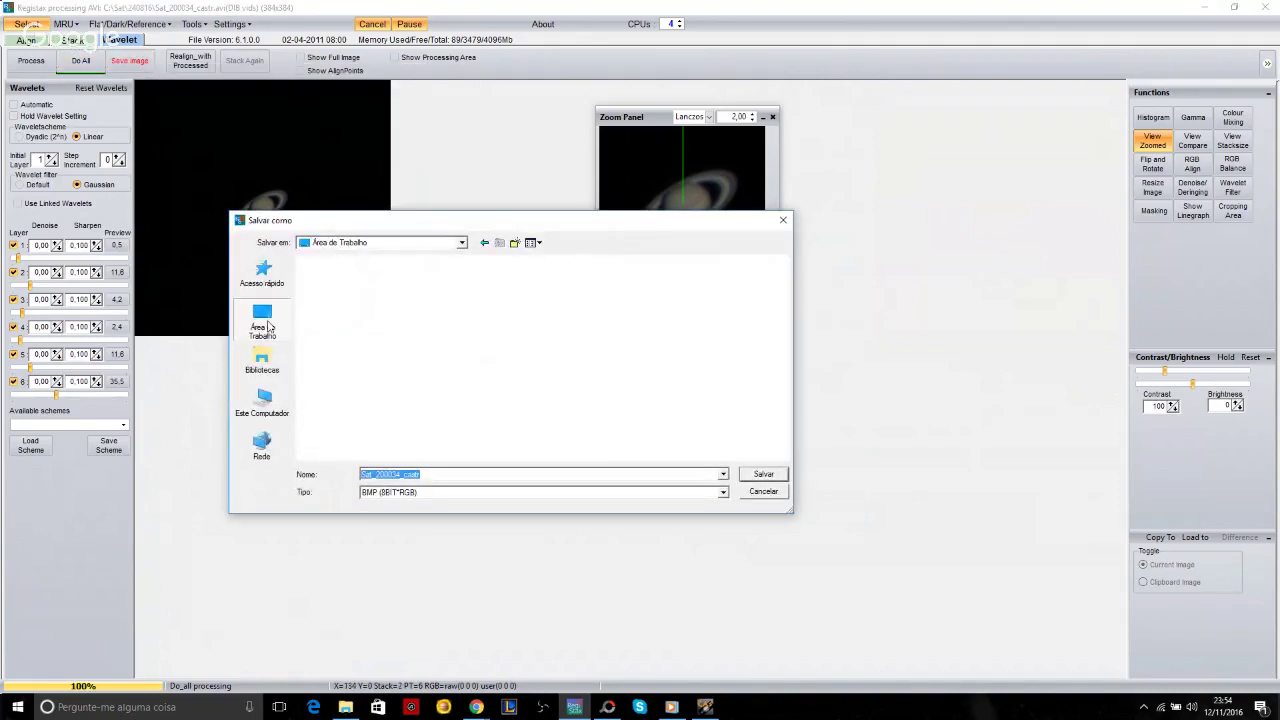
{"action": "left_click", "coordinate": [763, 473]}
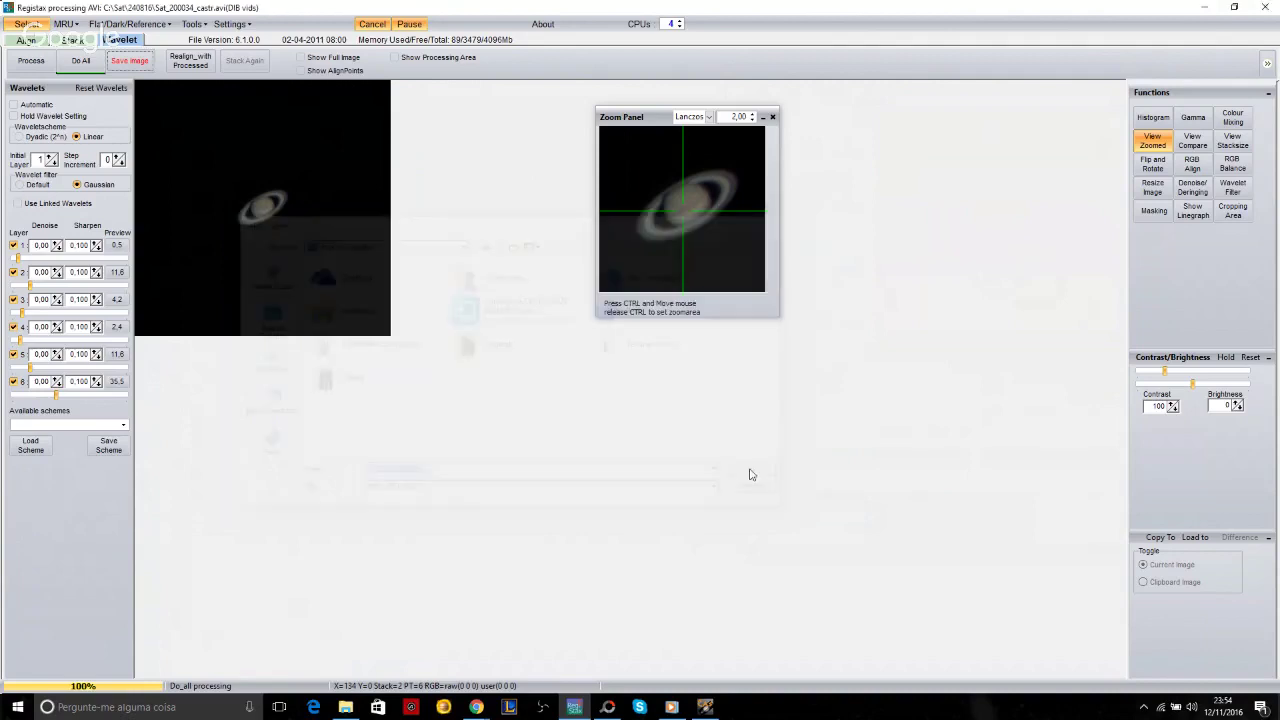
- Minimize RegiStax and open the saved Saturn BMP from the desktop in Fotos
{"action": "left_click", "coordinate": [1200, 8]}
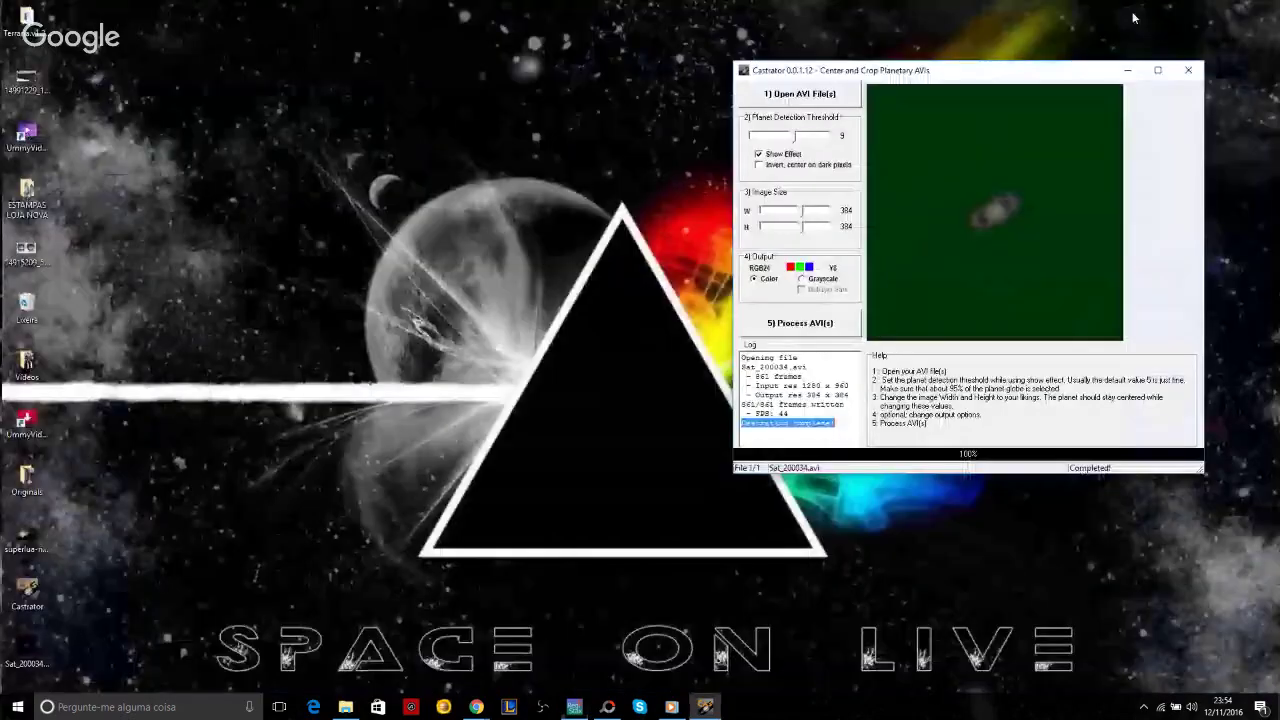
{"action": "double_click", "coordinate": [18, 652]}
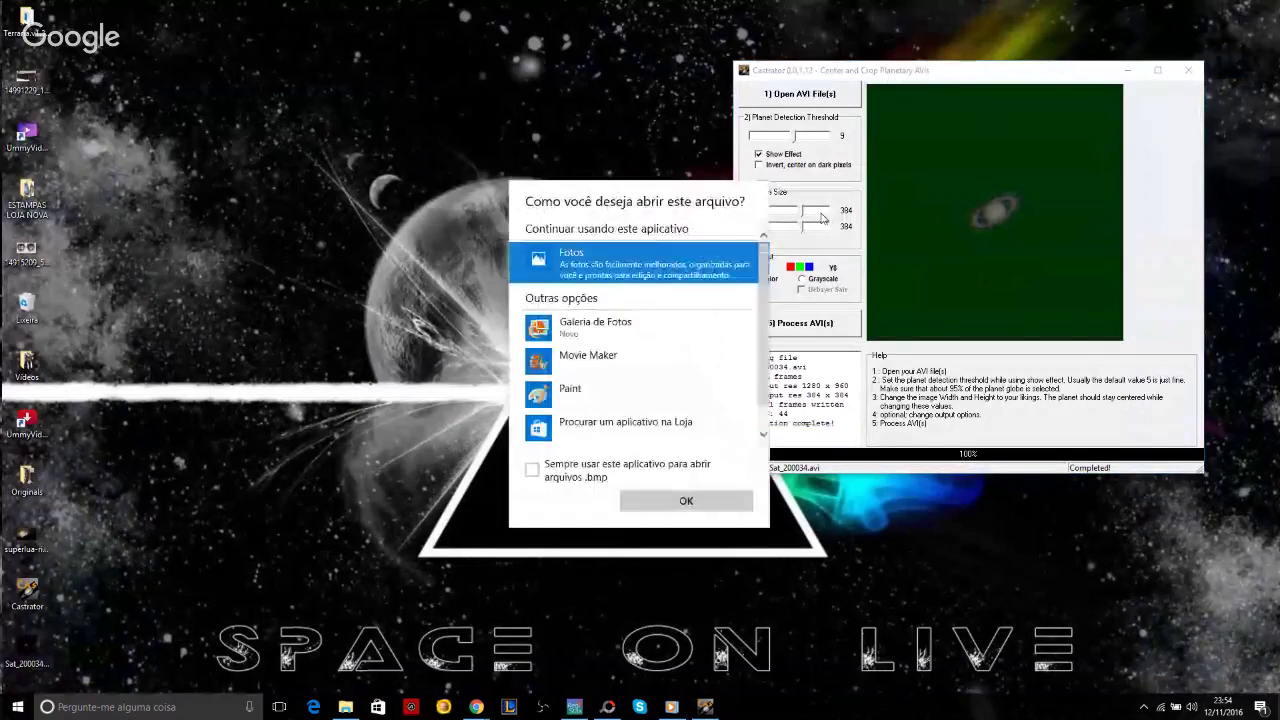
{"action": "left_click", "coordinate": [686, 501]}
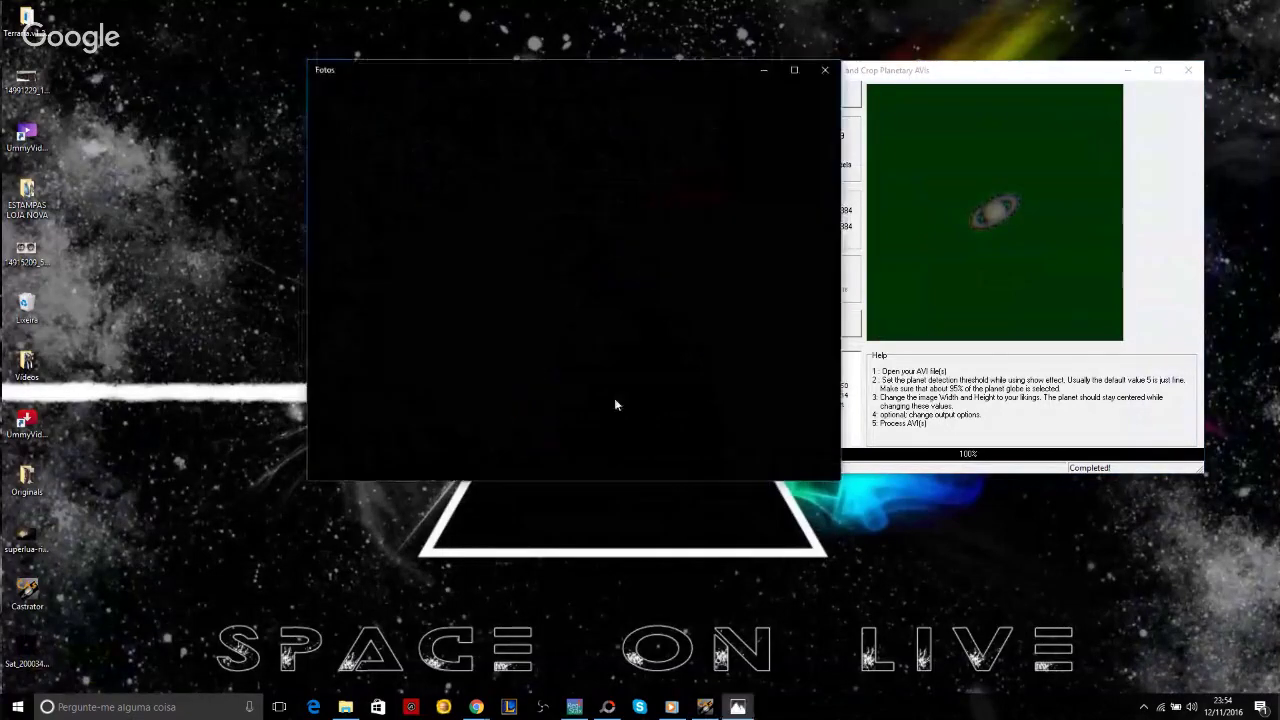
- Switch to Castrator and turn off Show Effect for the Saturn preview
{"action": "left_click", "coordinate": [957, 74]}
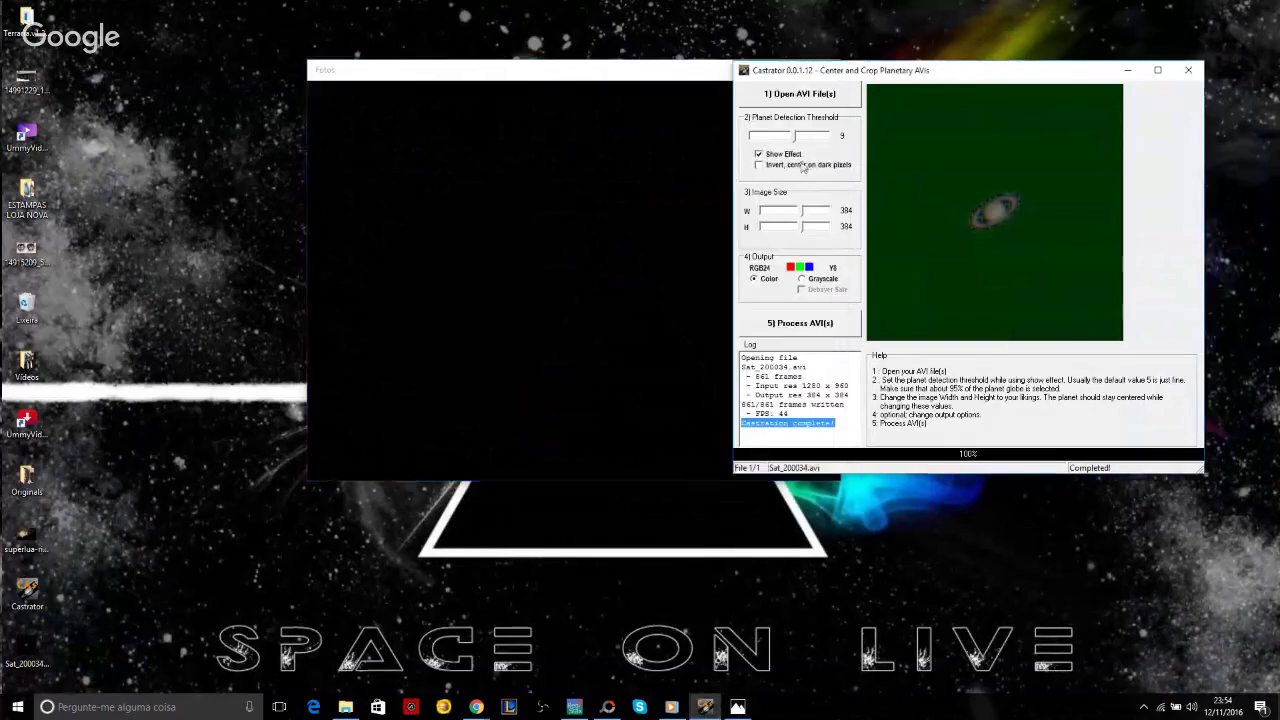
{"action": "left_click", "coordinate": [759, 155]}
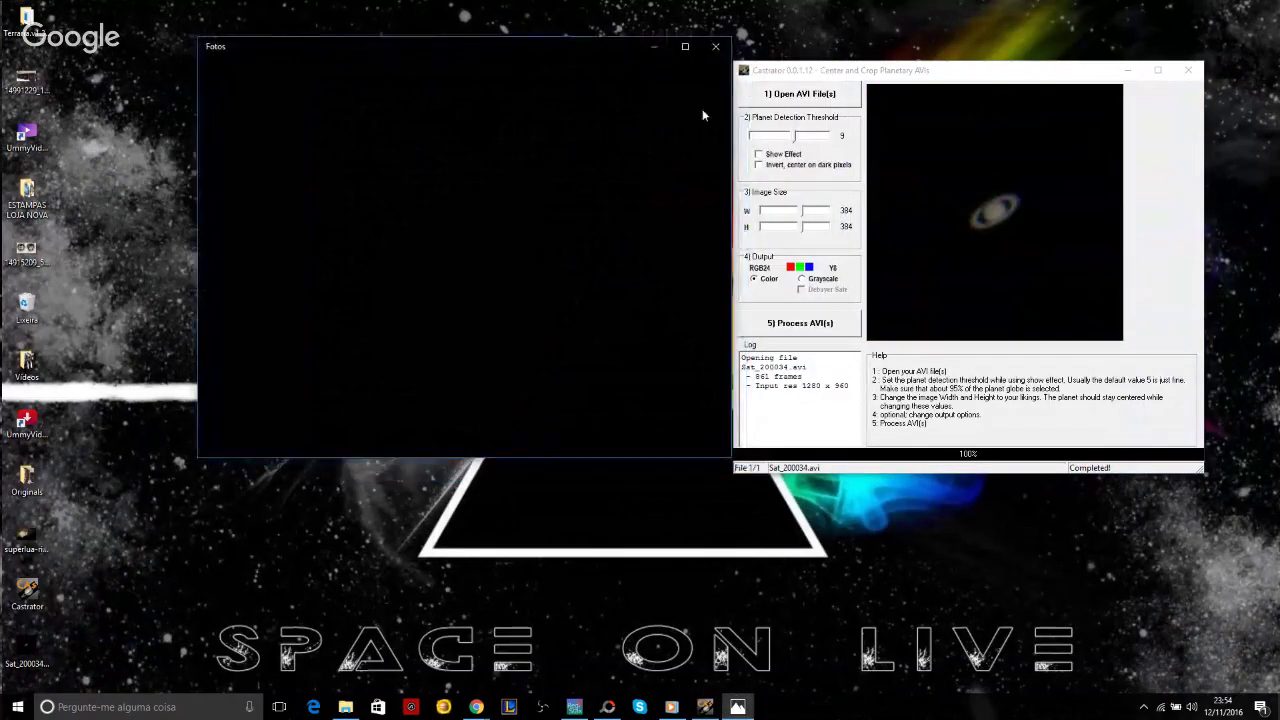
- Set the crop image width and height to 640 and place the original preview beside the processed Saturn image in Fotos for comparison
{"action": "left_click_drag", "start_coordinate": [912, 72], "coordinate": [887, 46]}
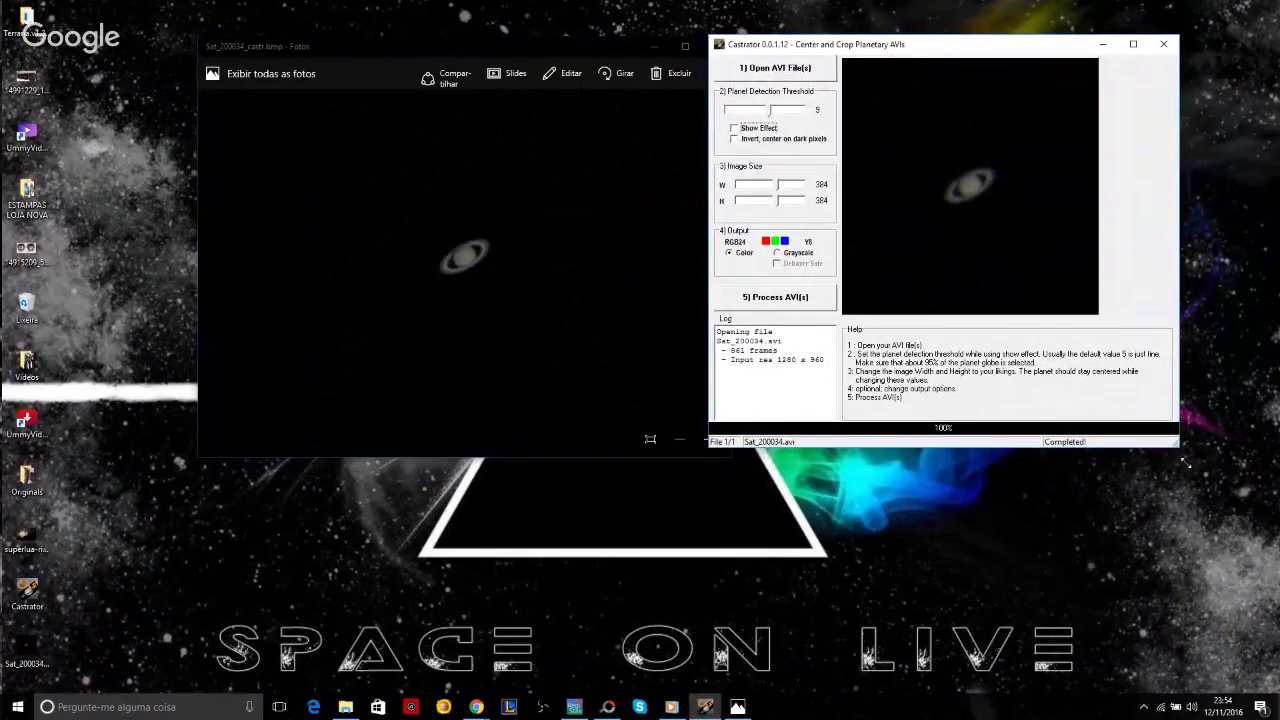
{"action": "left_click", "coordinate": [787, 187]}
{"action": "left_click", "coordinate": [776, 201]}
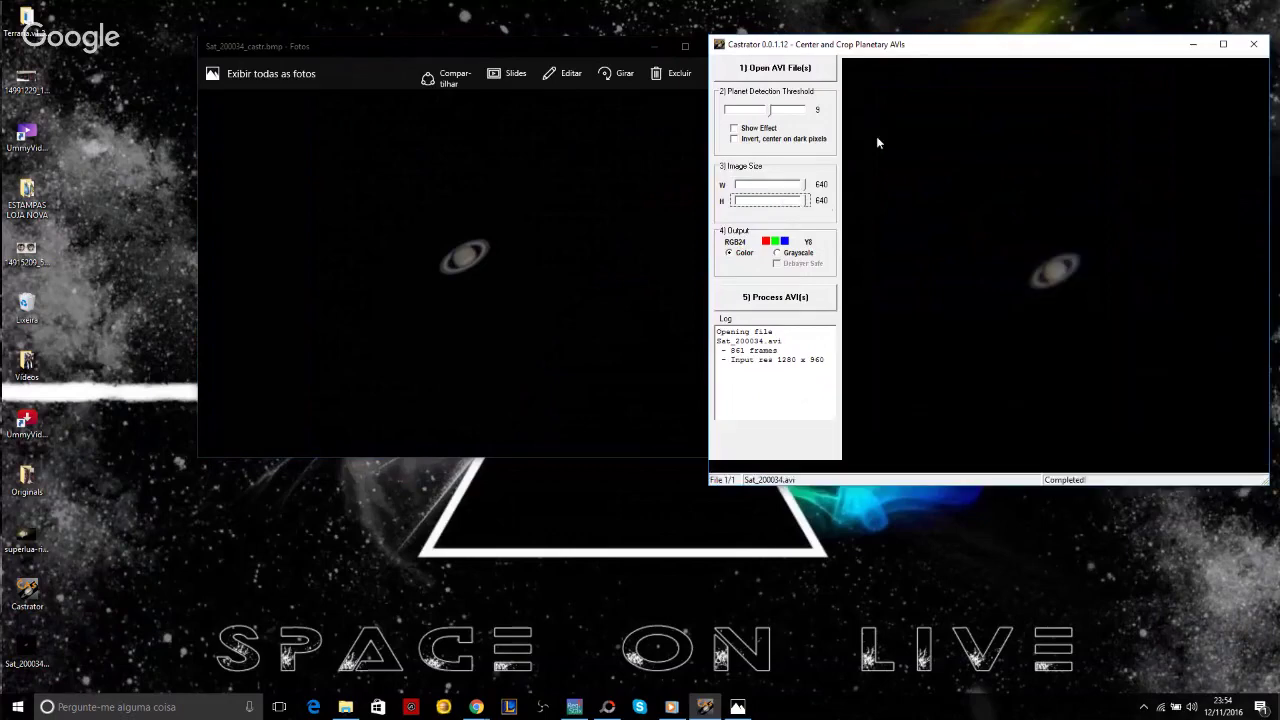
{"action": "left_click_drag", "start_coordinate": [812, 42], "coordinate": [682, 29]}
{"action": "left_click", "coordinate": [386, 50]}
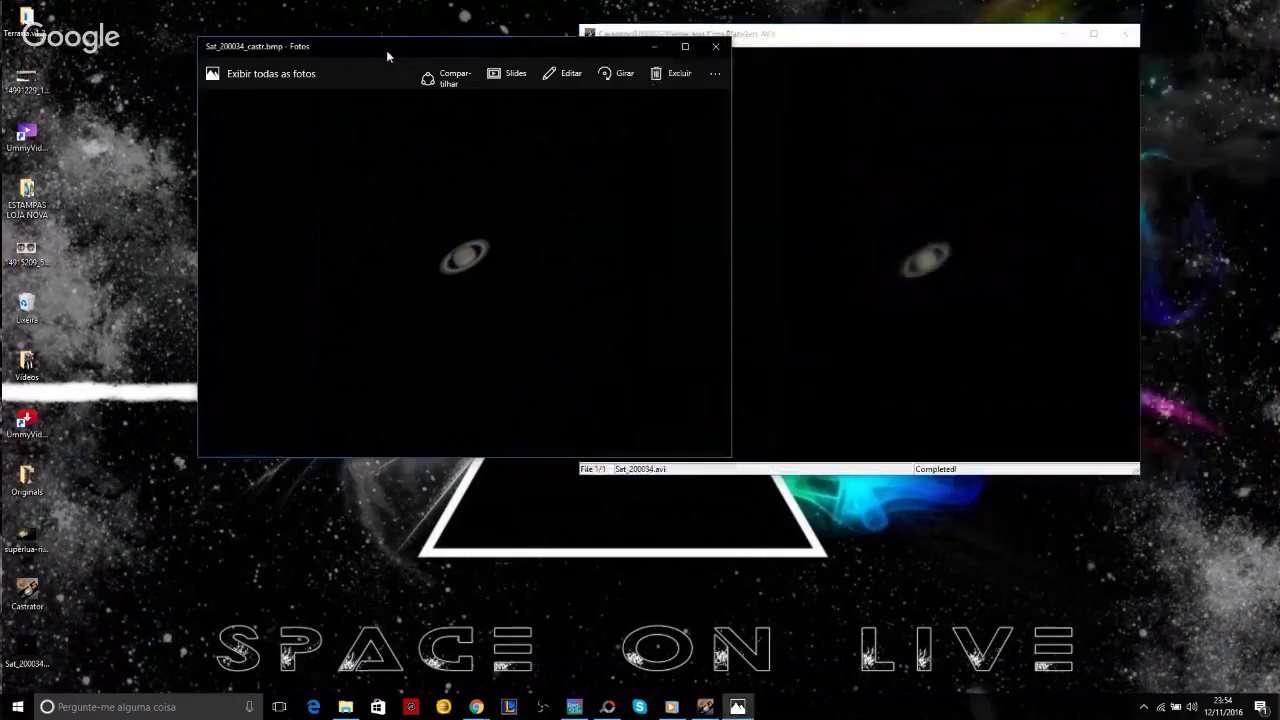
{"action": "left_click_drag", "start_coordinate": [465, 48], "coordinate": [542, 42]}
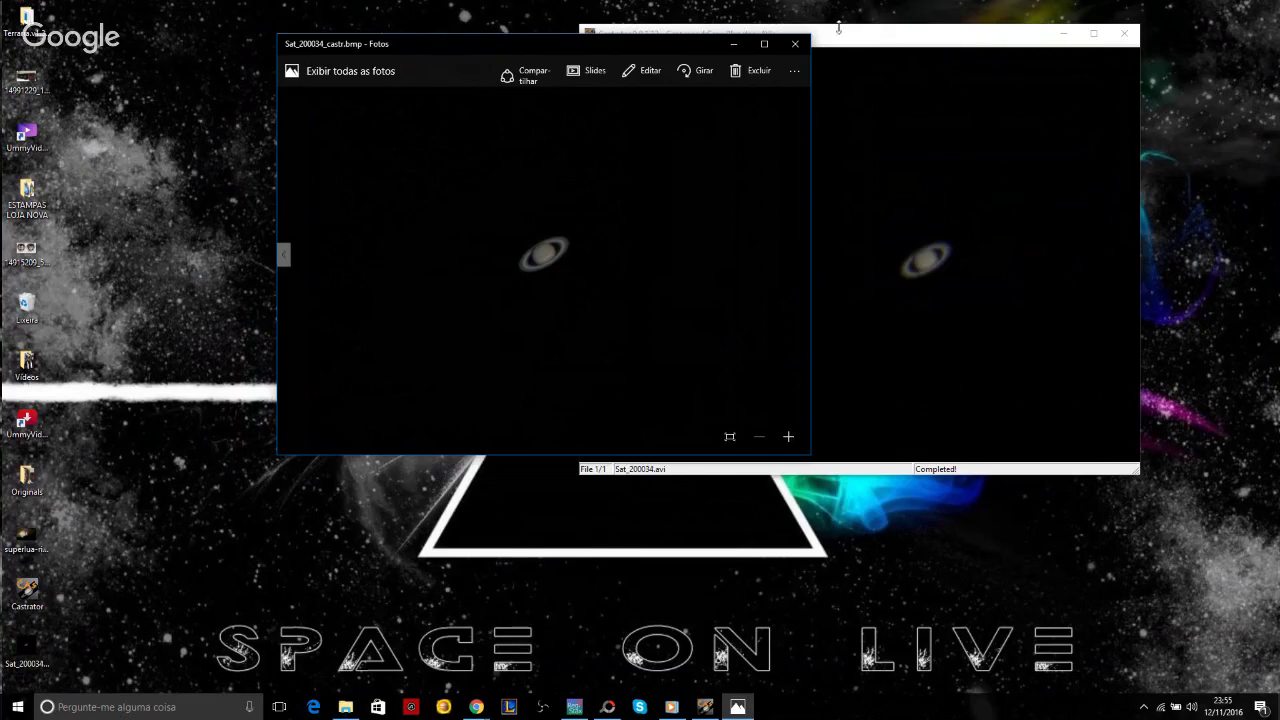
- Close Castrator and the processed Saturn image in Fotos
{"action": "left_click", "coordinate": [1122, 34]}
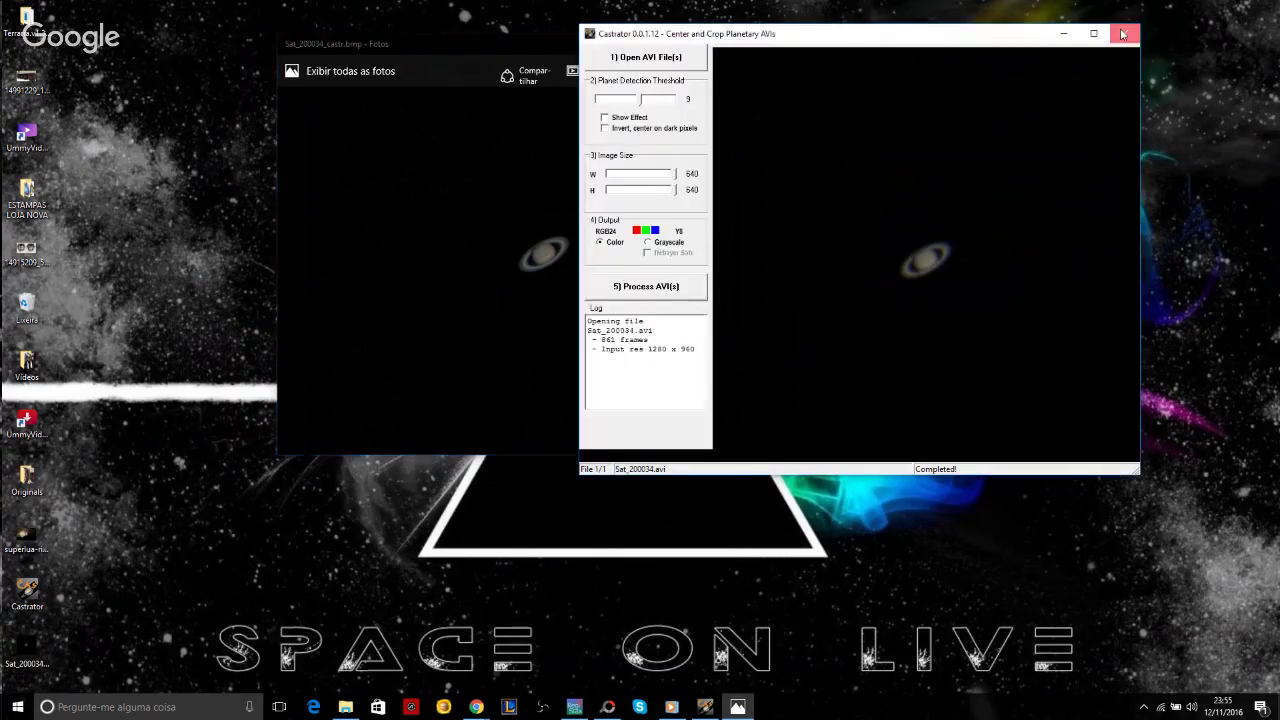
{"action": "left_click", "coordinate": [1122, 34]}
{"action": "left_click", "coordinate": [792, 44]}
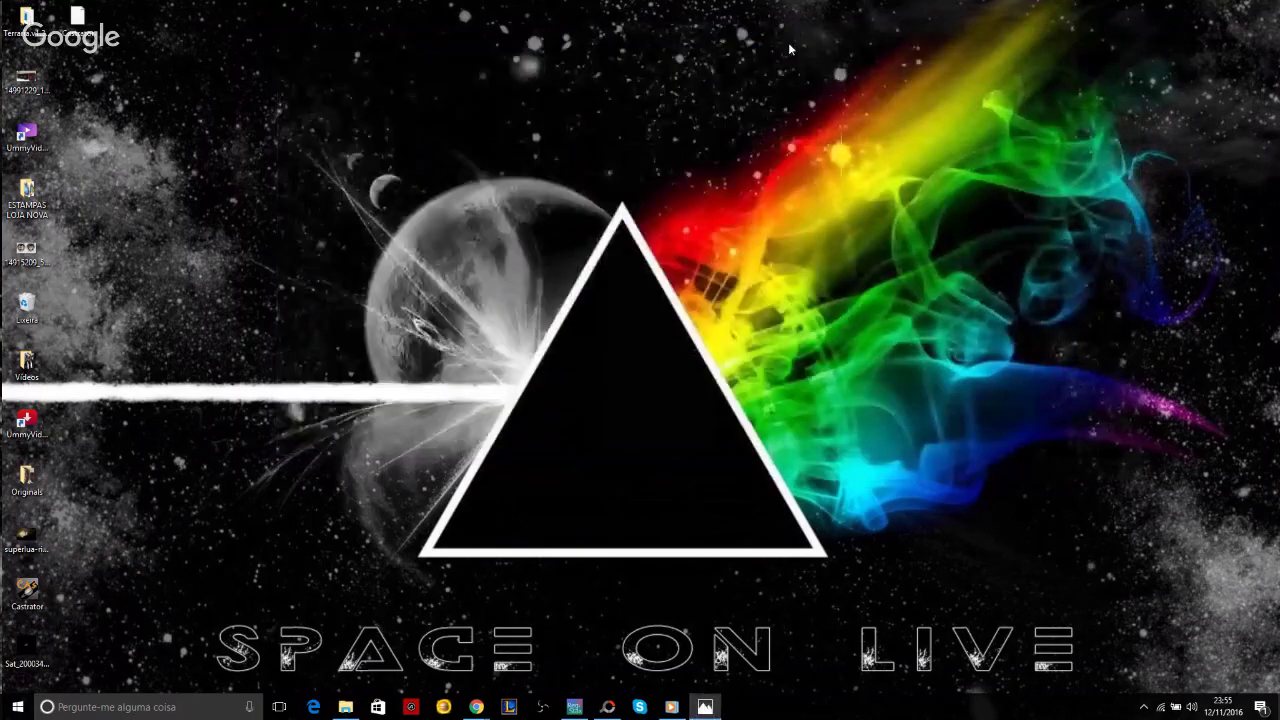
- Switch to PhotoScape and load Sat_200034_castr.bmp from the desktop into the editor
{"action": "left_click", "coordinate": [607, 708]}
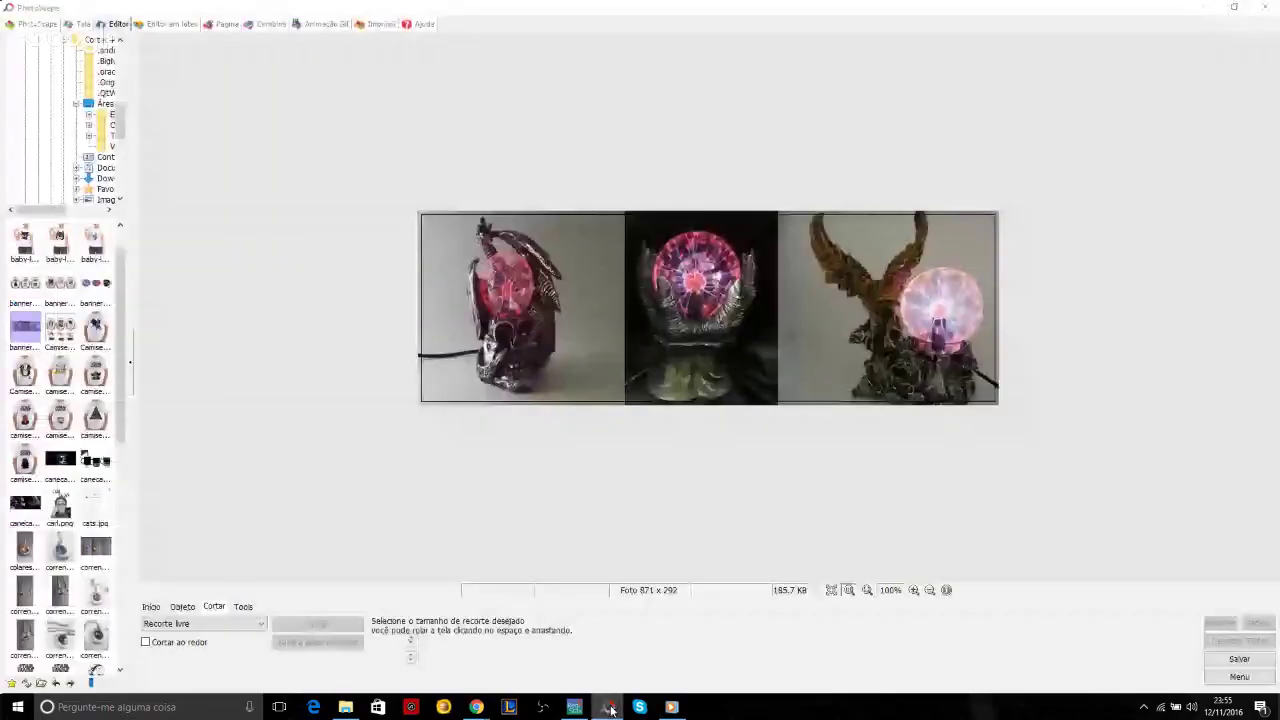
{"action": "left_click", "coordinate": [609, 708]}
{"action": "left_click", "coordinate": [607, 707]}
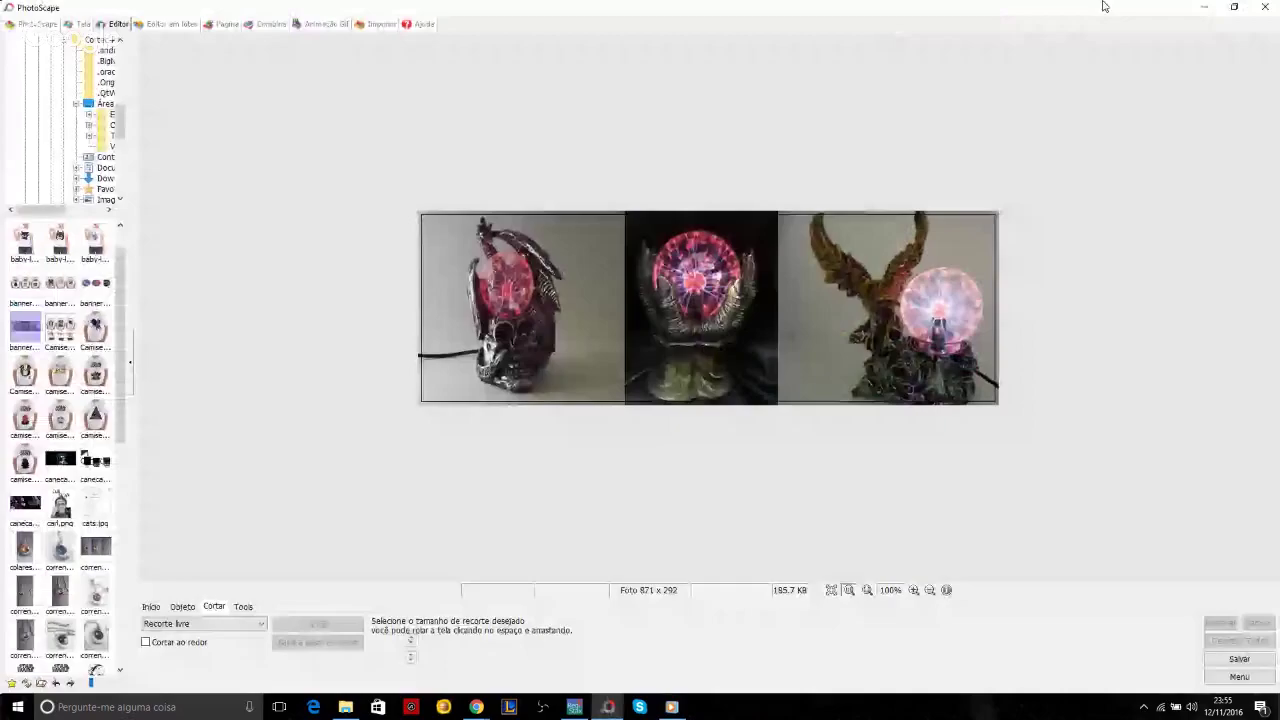
{"action": "left_click", "coordinate": [1204, 7]}
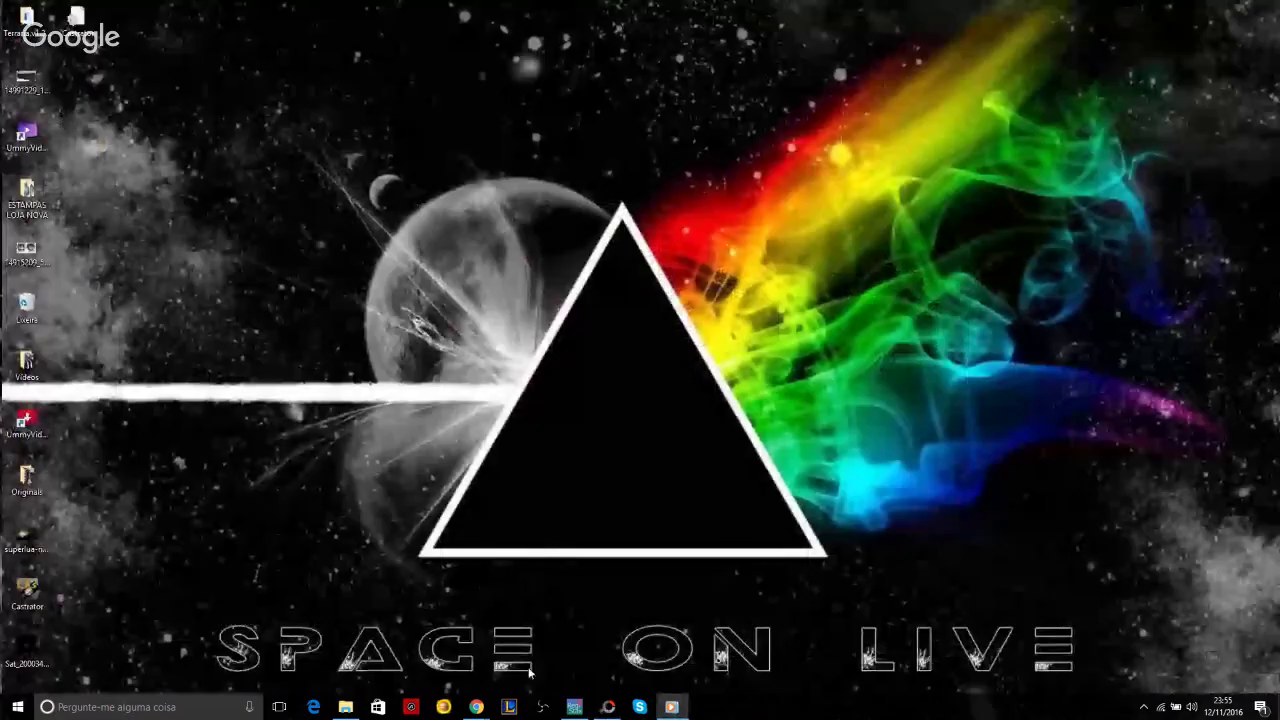
{"action": "left_click", "coordinate": [609, 707]}
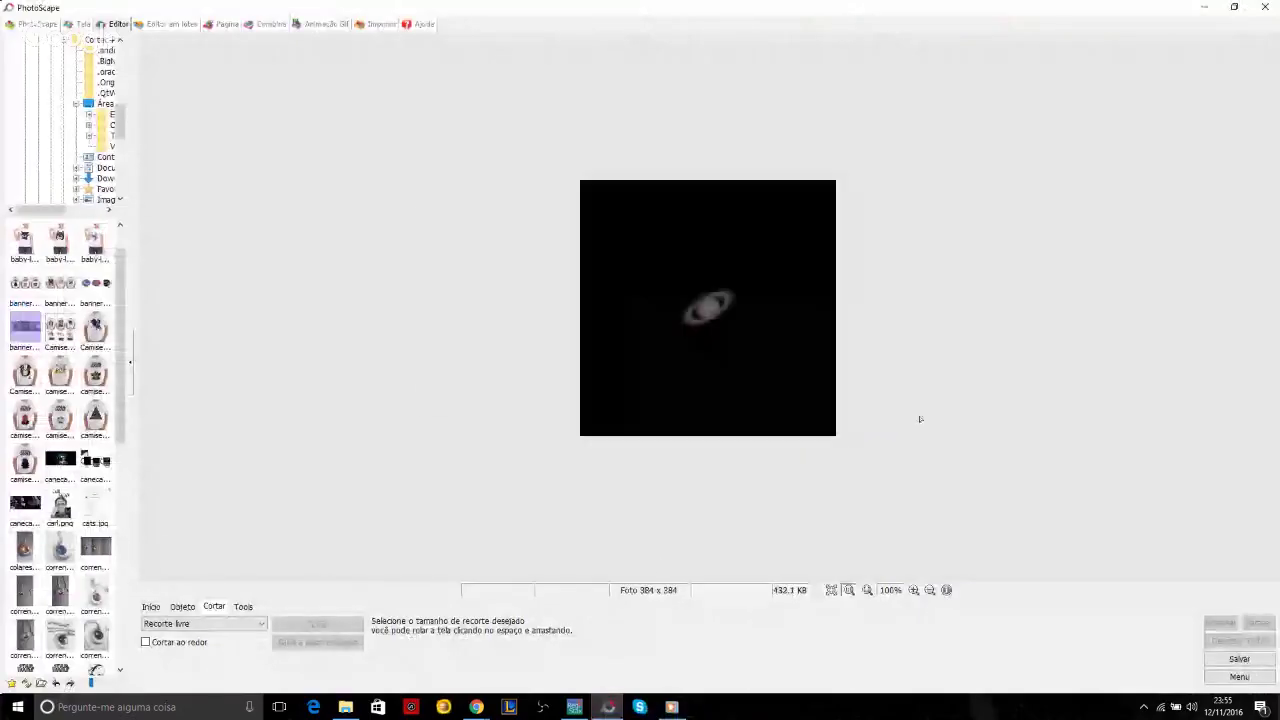
- Apply the noise reduction filter to the Saturn image at the low (Baixo) level
{"action": "left_click", "coordinate": [151, 607]}
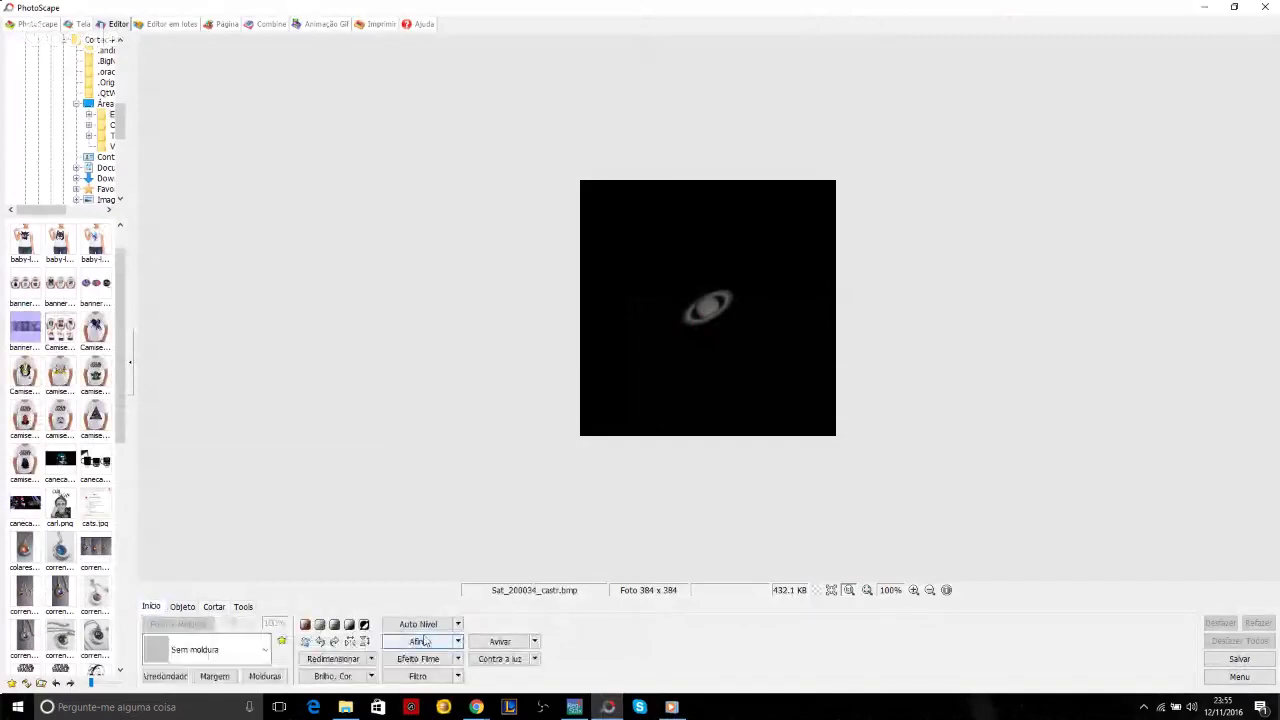
{"action": "left_click", "coordinate": [180, 608]}
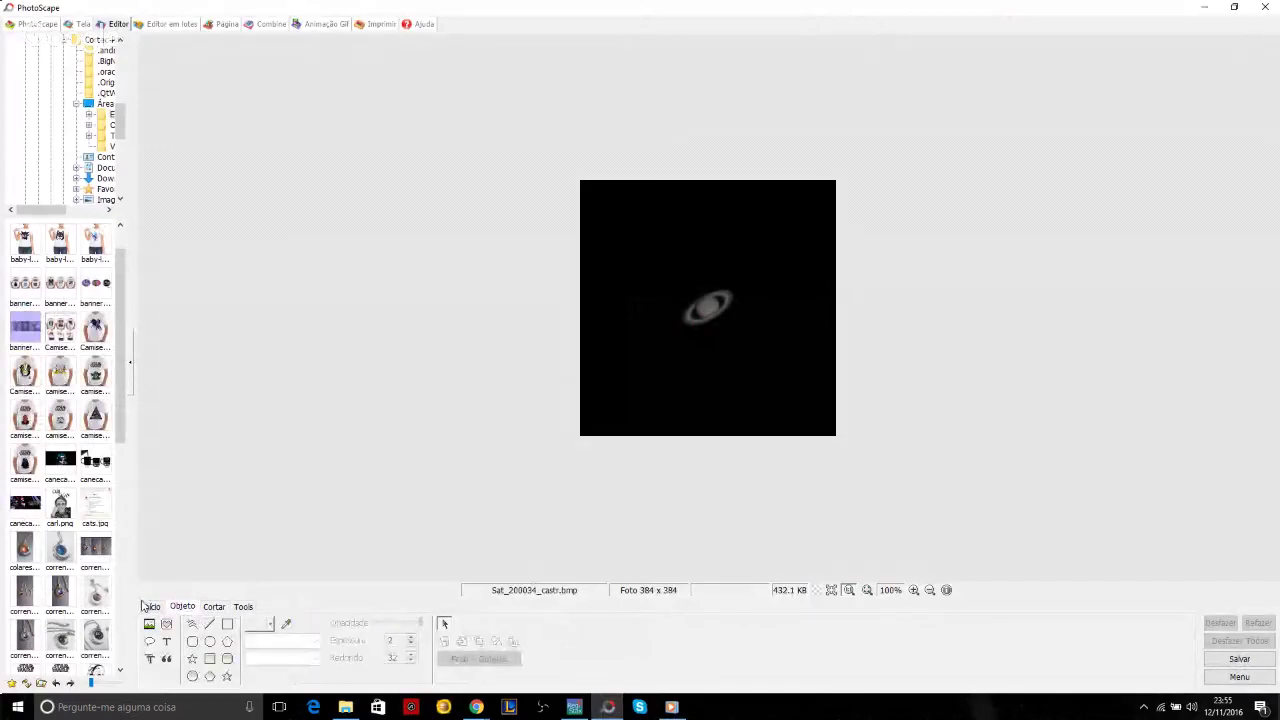
{"action": "left_click", "coordinate": [150, 607]}
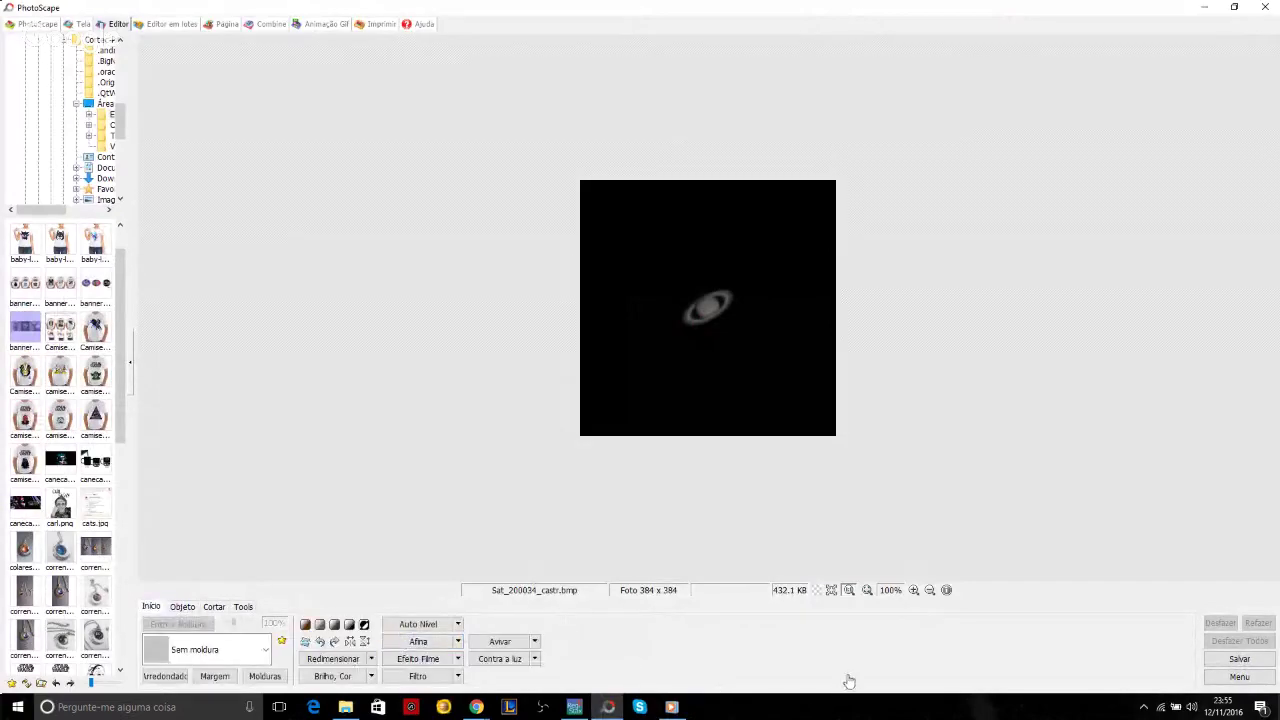
{"action": "left_click", "coordinate": [457, 677]}
{"action": "mouse_move", "coordinate": [610, 678]}
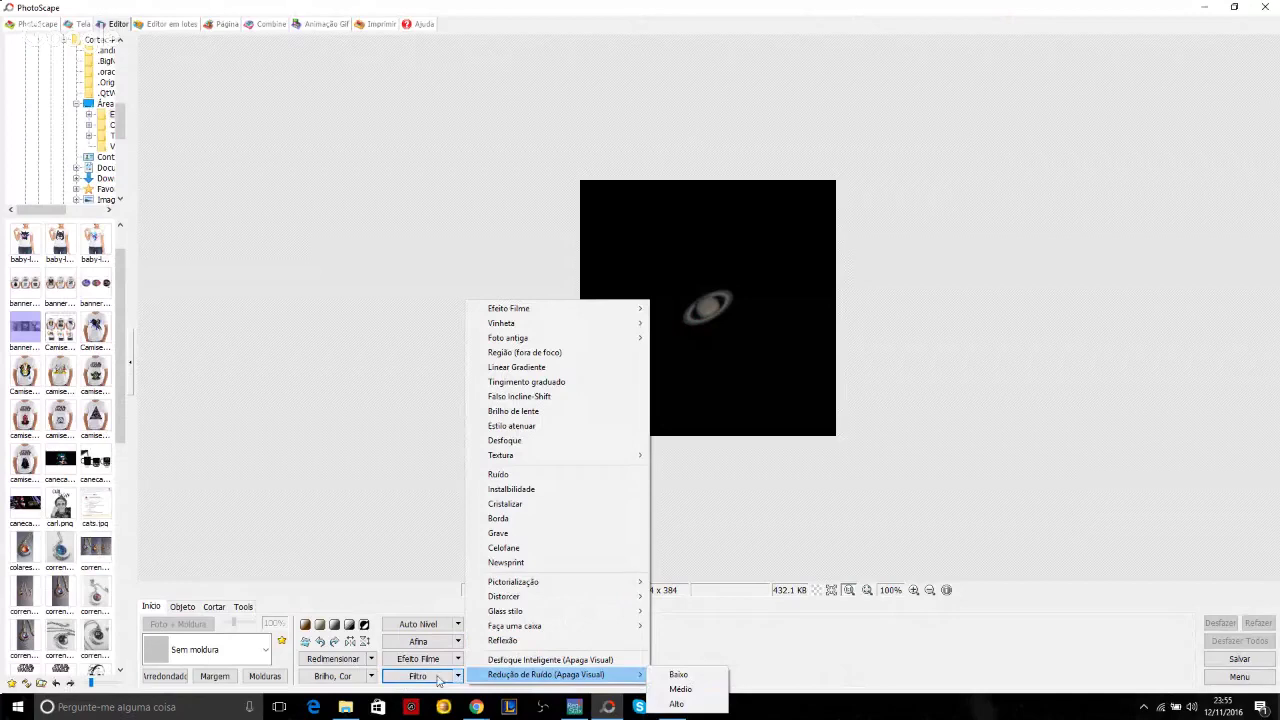
{"action": "left_click", "coordinate": [680, 675]}
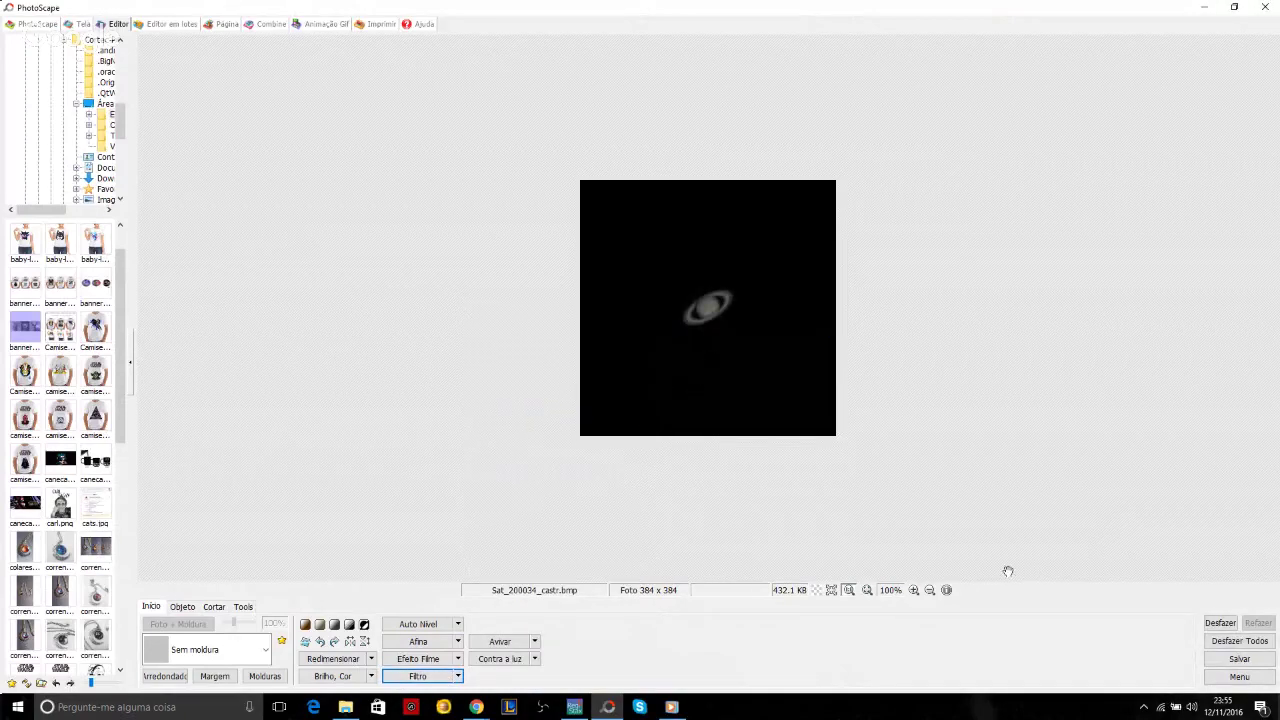
- Sharpen the Saturn image with Afina, using a radius of 0.9 and an amount of 40%, and inspect it at 500%
{"action": "left_click", "coordinate": [913, 590]}
{"action": "left_click", "coordinate": [913, 590]}
{"action": "left_click", "coordinate": [913, 590]}
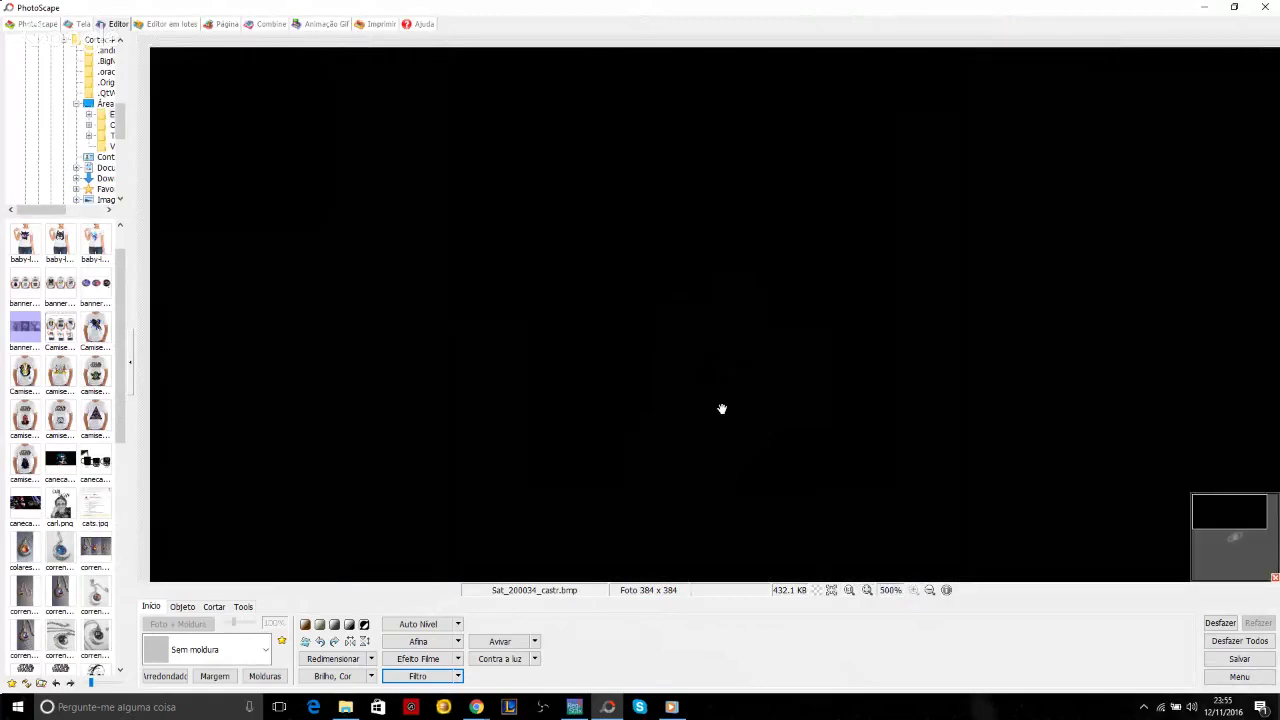
{"action": "left_click_drag", "start_coordinate": [1265, 551], "coordinate": [1265, 556]}
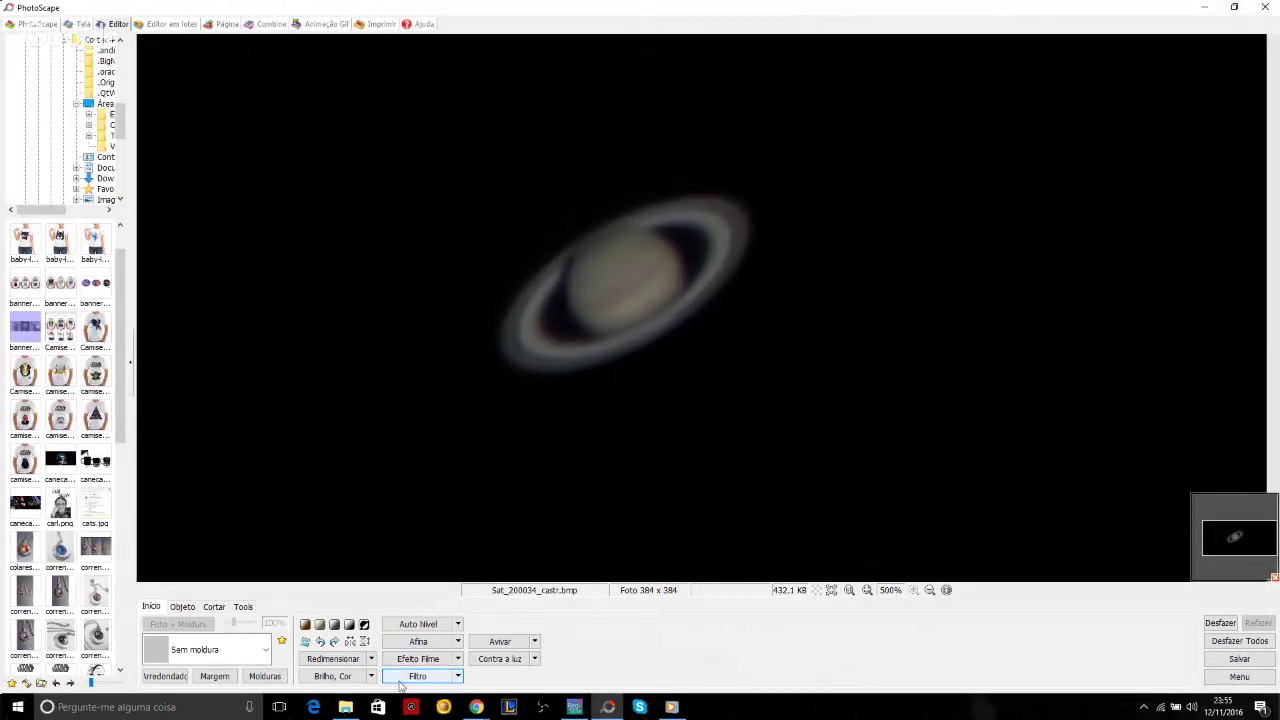
{"action": "left_click", "coordinate": [431, 645]}
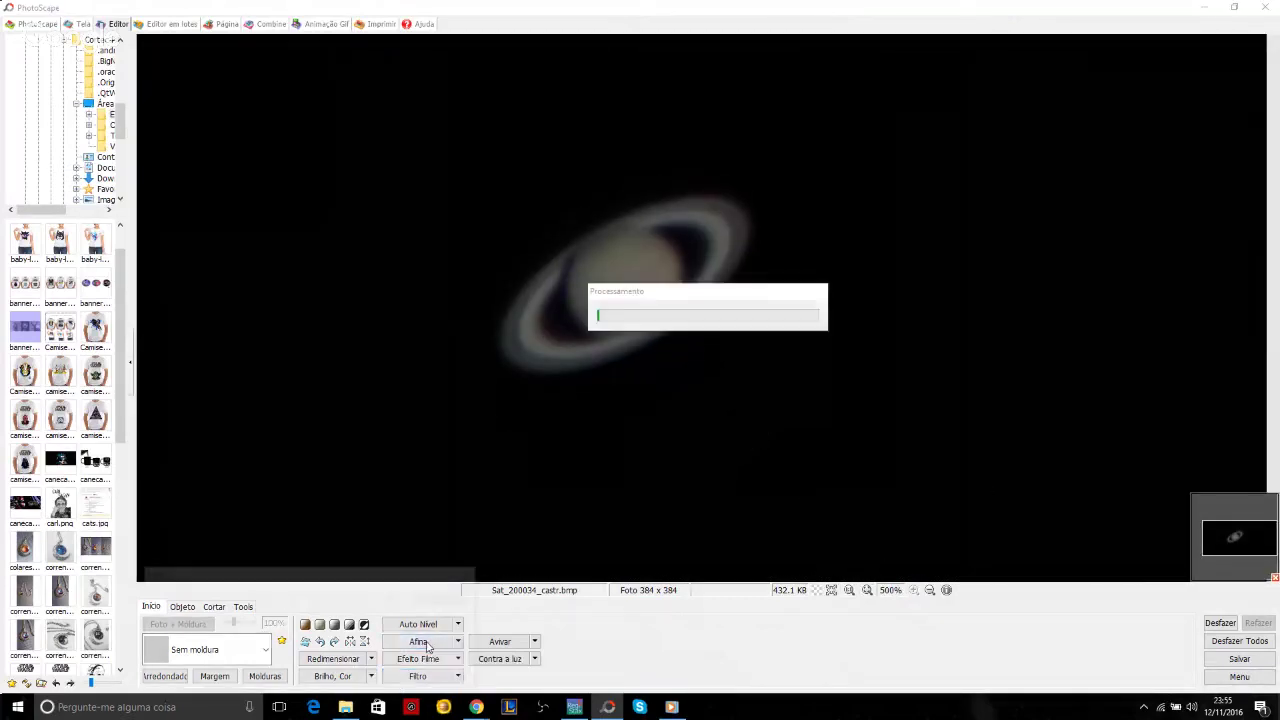
{"action": "mouse_move", "coordinate": [264, 622]}
{"action": "left_mouse_down"}
{"action": "mouse_move", "coordinate": [280, 622]}
{"action": "mouse_move", "coordinate": [269, 622]}
{"action": "mouse_move", "coordinate": [273, 599]}
{"action": "left_mouse_up"}
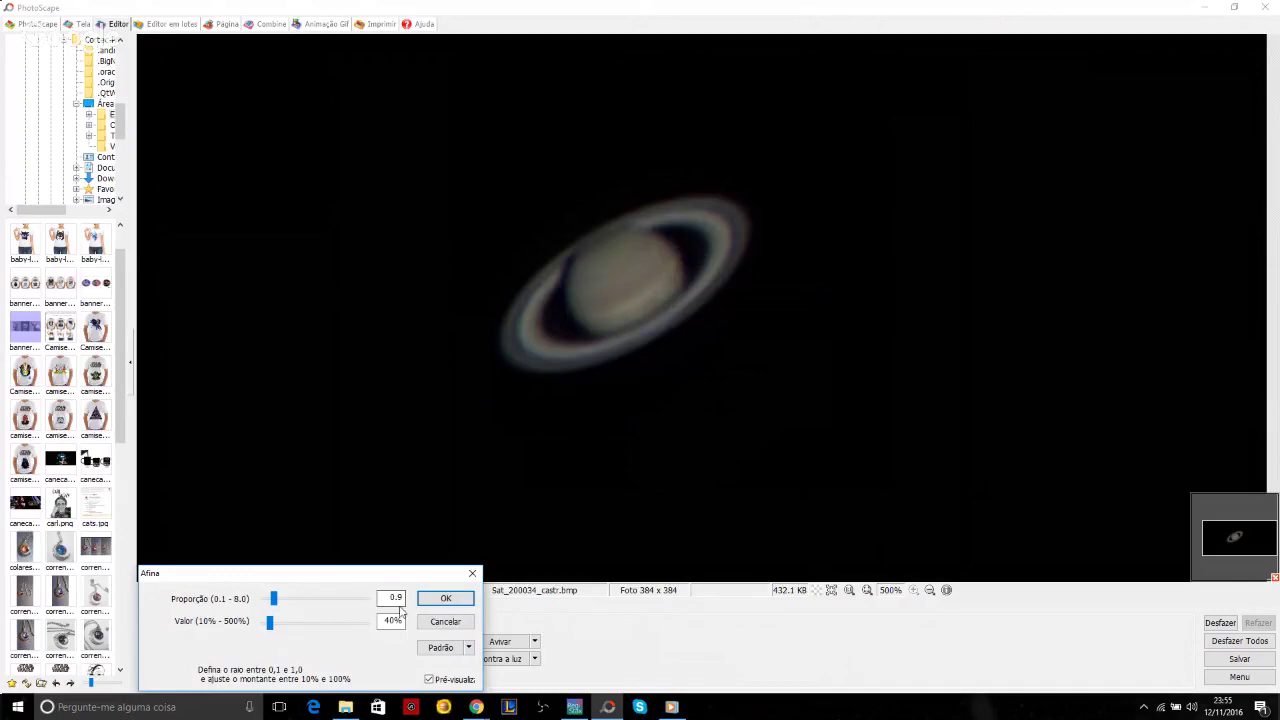
{"action": "left_click", "coordinate": [445, 598]}
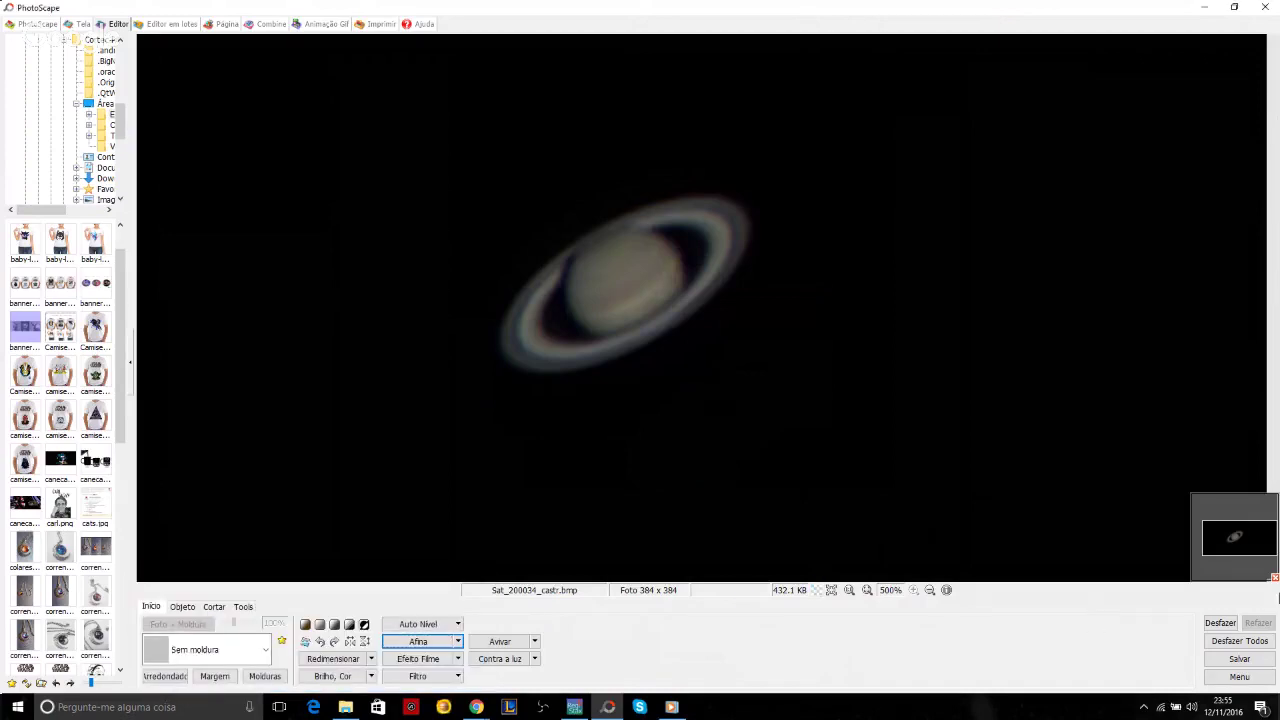
{"action": "left_click_drag", "start_coordinate": [1240, 556], "coordinate": [1239, 550]}
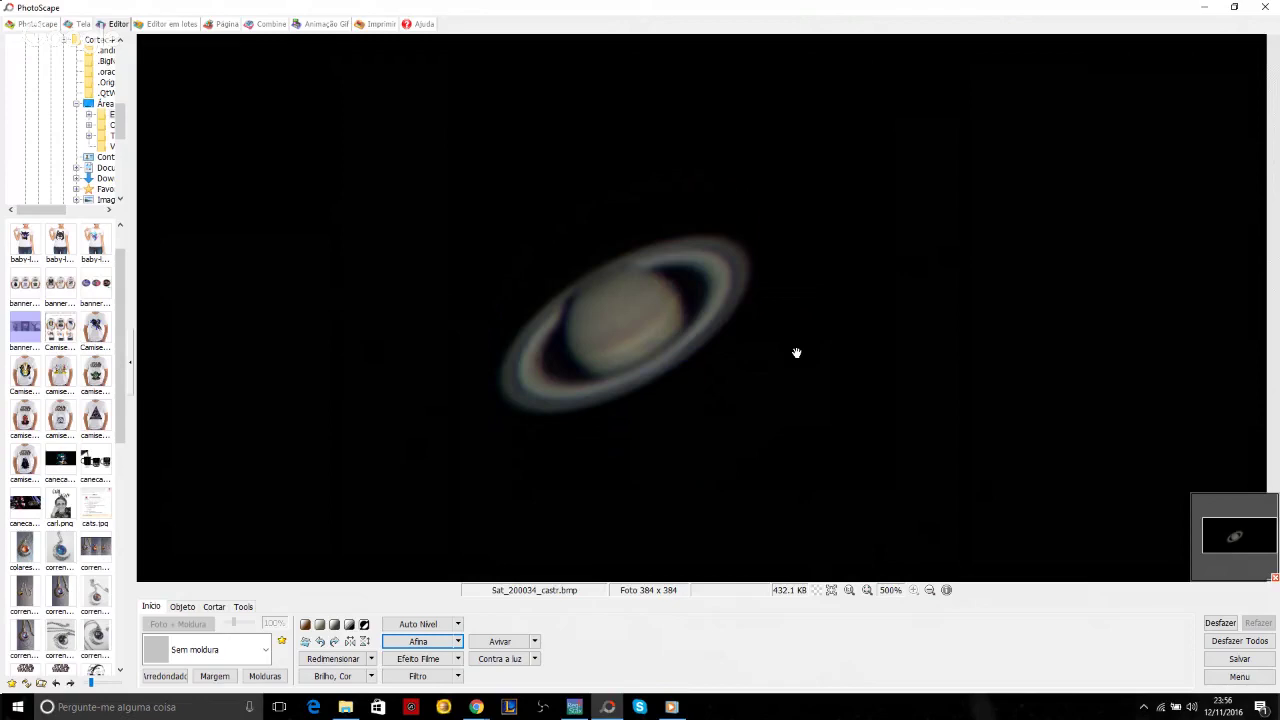
- Minimize PhotoScape, switch back to RegiStax and close the Zoom Panel
{"action": "left_click", "coordinate": [1201, 8]}
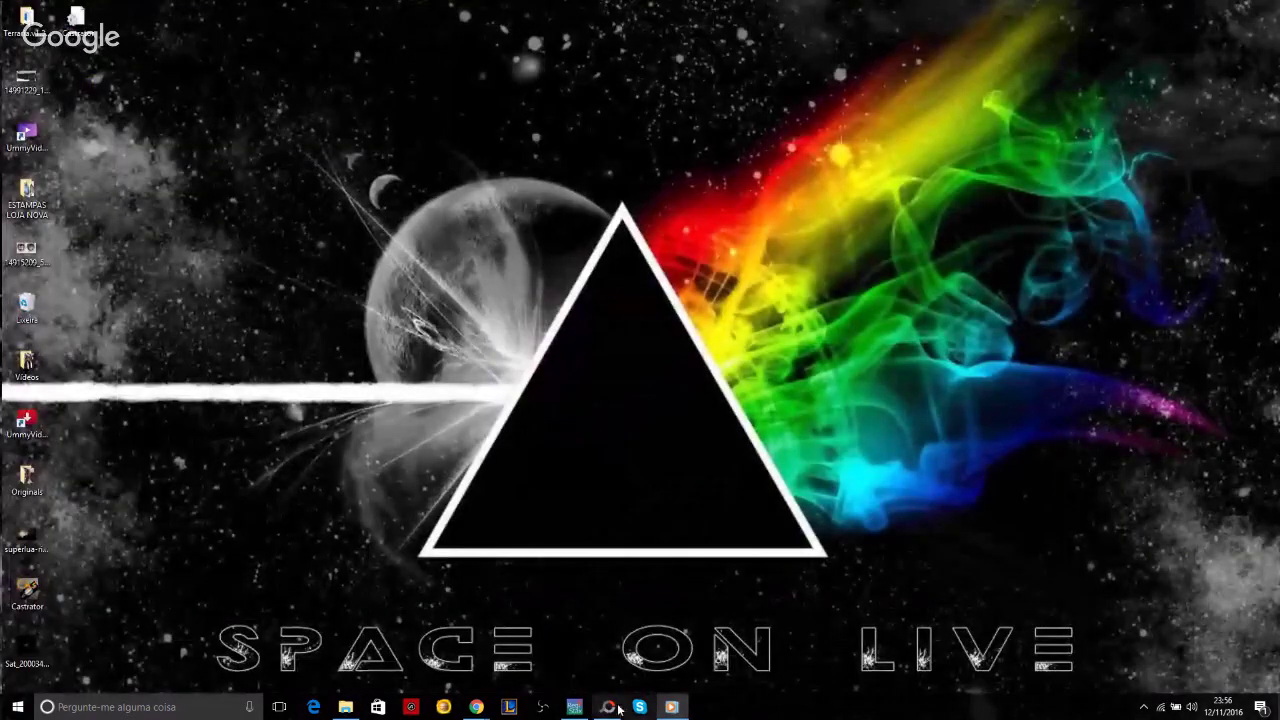
{"action": "left_click", "coordinate": [574, 707]}
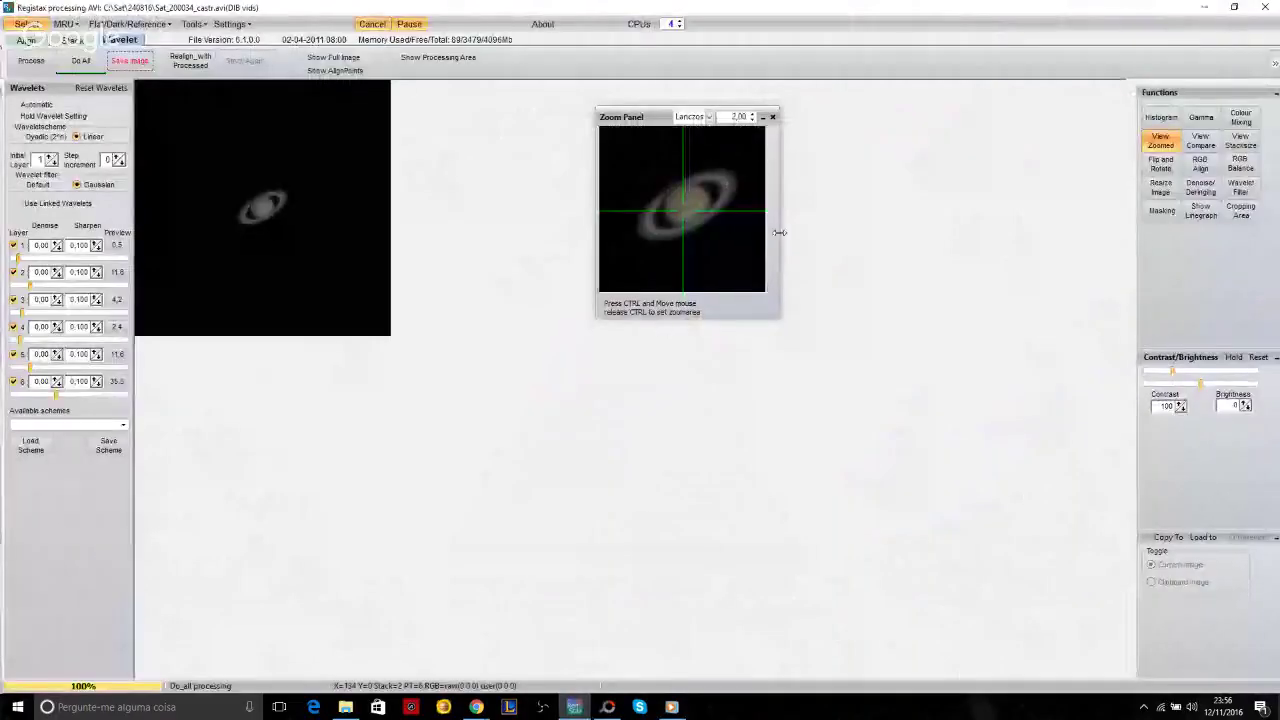
{"action": "left_click", "coordinate": [772, 117]}
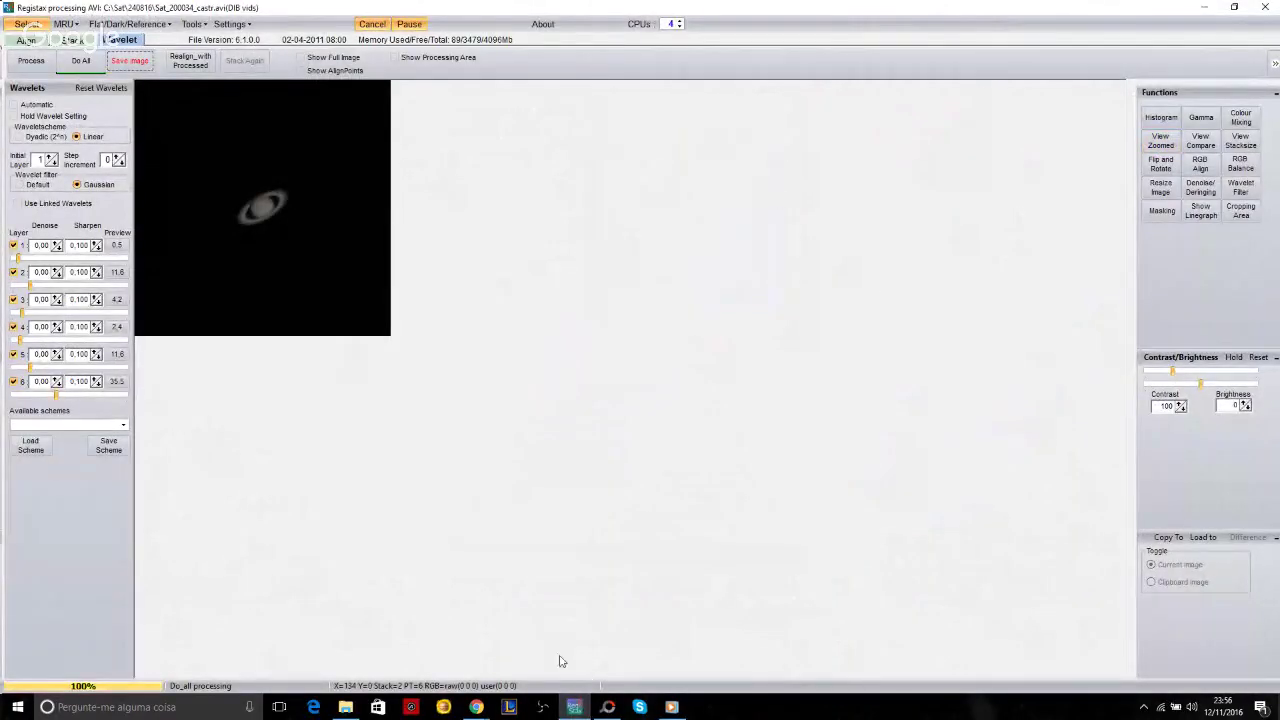
- Browse the Sat capture folders and try to open the AVI Sat_023915 from the 140916 folder
{"action": "left_click", "coordinate": [28, 42]}
{"action": "left_click", "coordinate": [36, 20]}
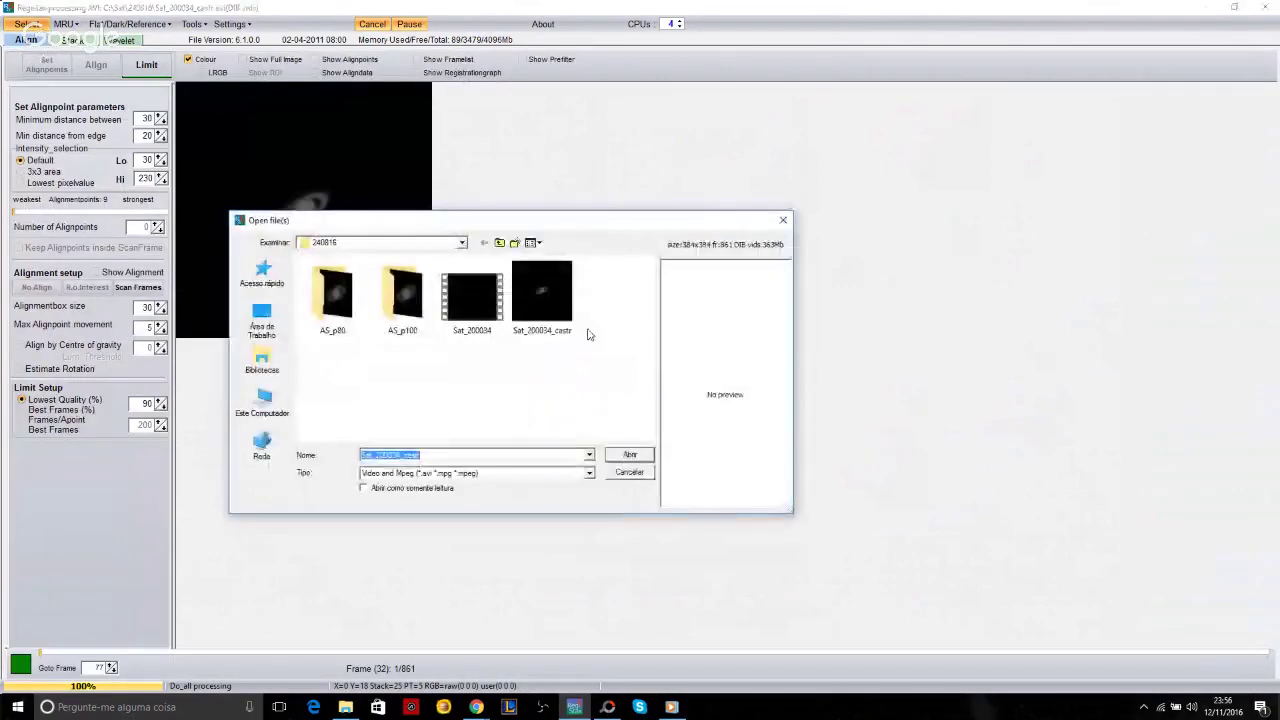
{"action": "left_click", "coordinate": [499, 243]}
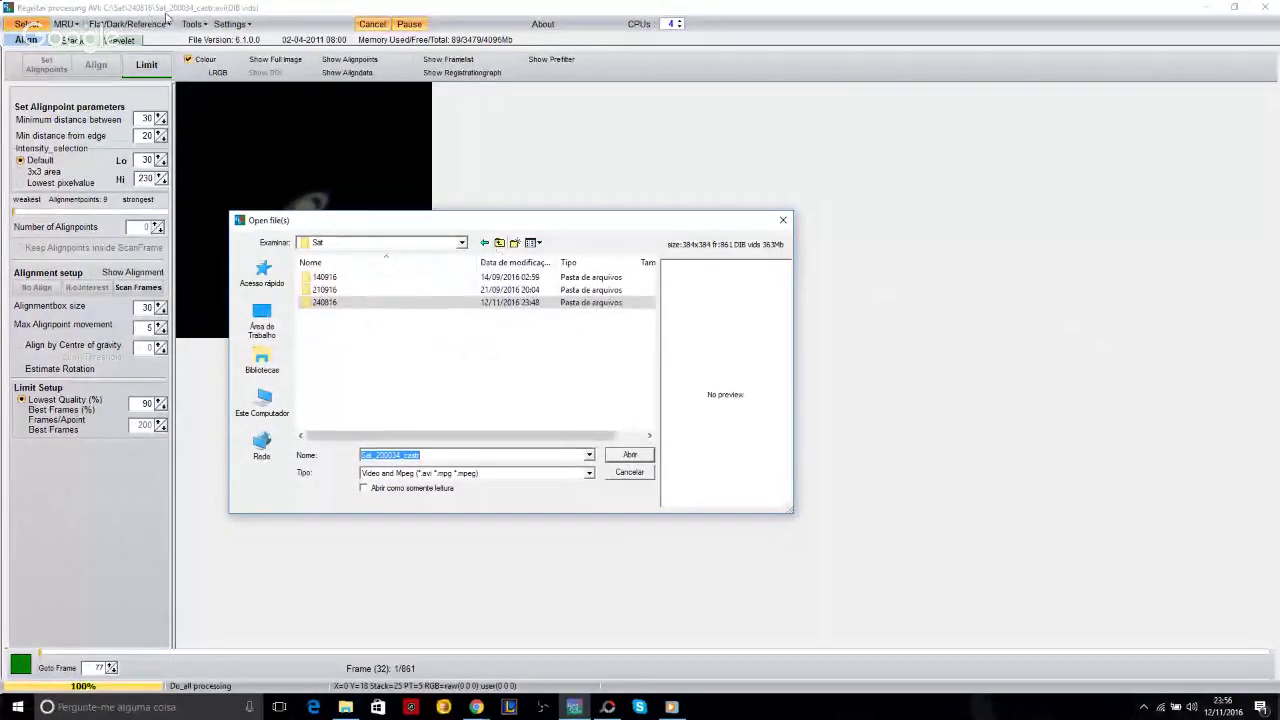
{"action": "double_click", "coordinate": [325, 289]}
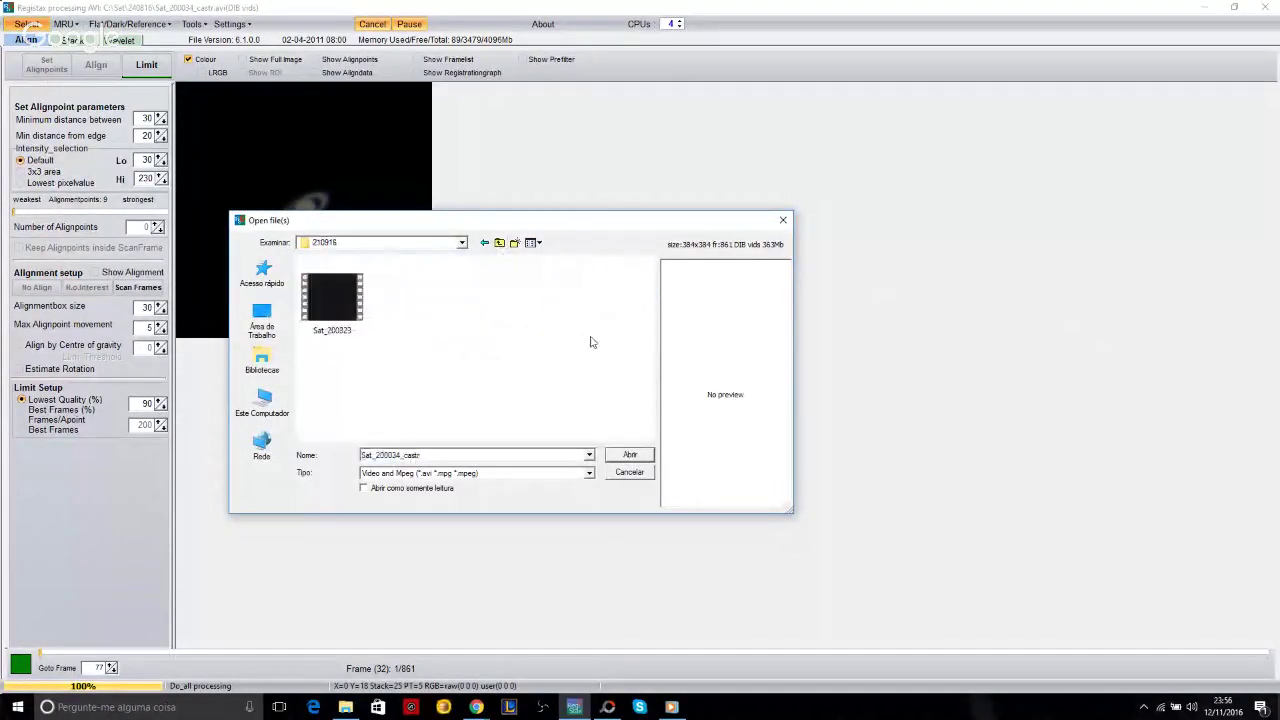
{"action": "left_click", "coordinate": [486, 244]}
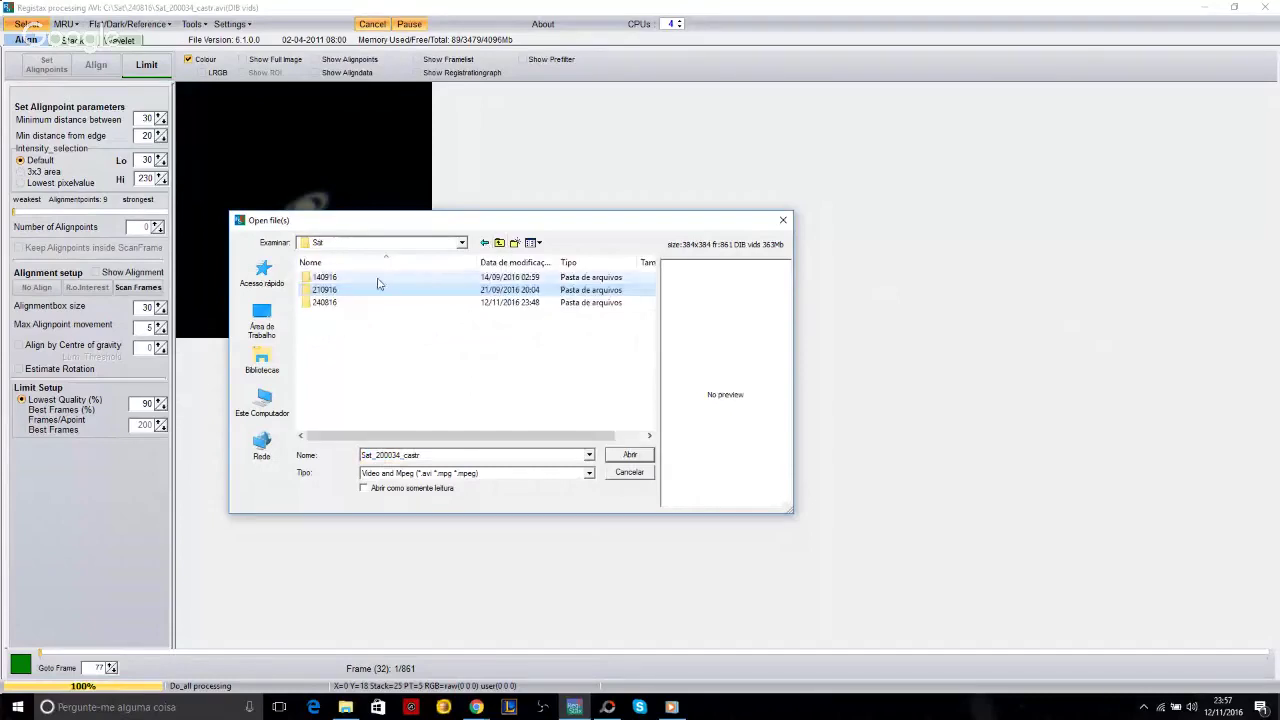
{"action": "double_click", "coordinate": [378, 281]}
{"action": "scroll", "coordinate": [550, 400], "scroll_direction": "down", "scroll_amount": 3}
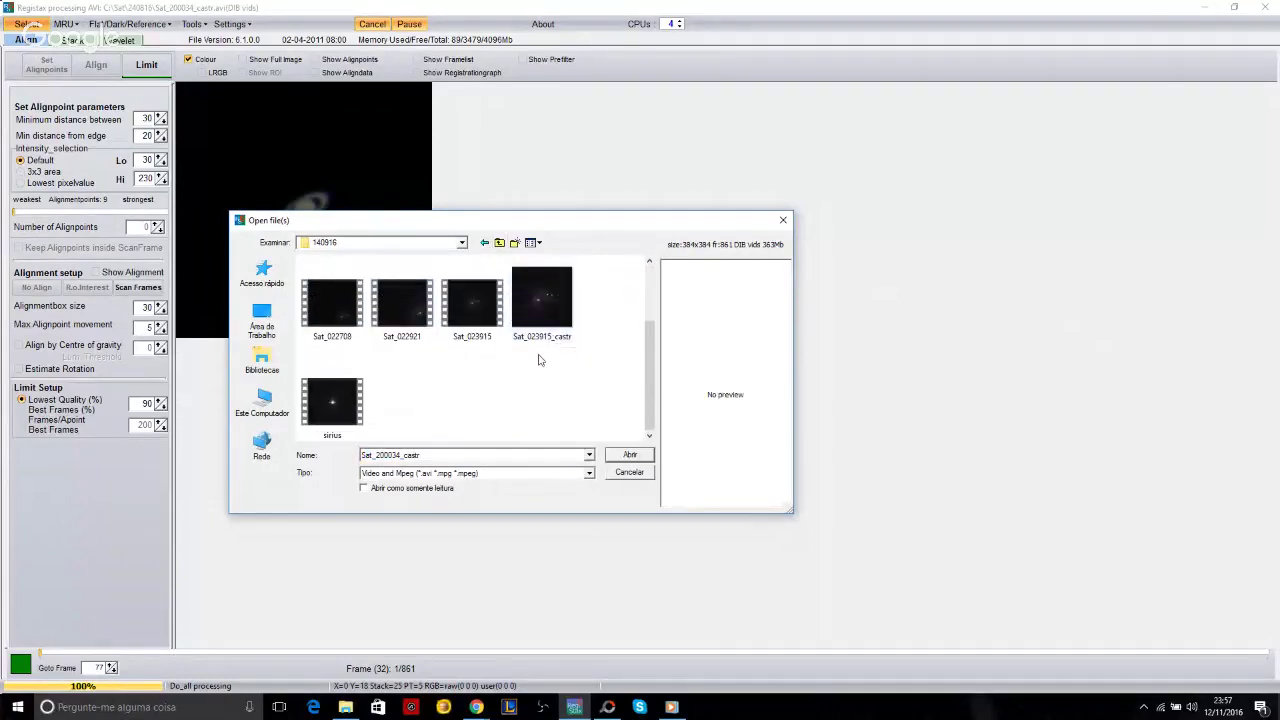
{"action": "scroll", "coordinate": [545, 320], "scroll_direction": "up", "scroll_amount": 3}
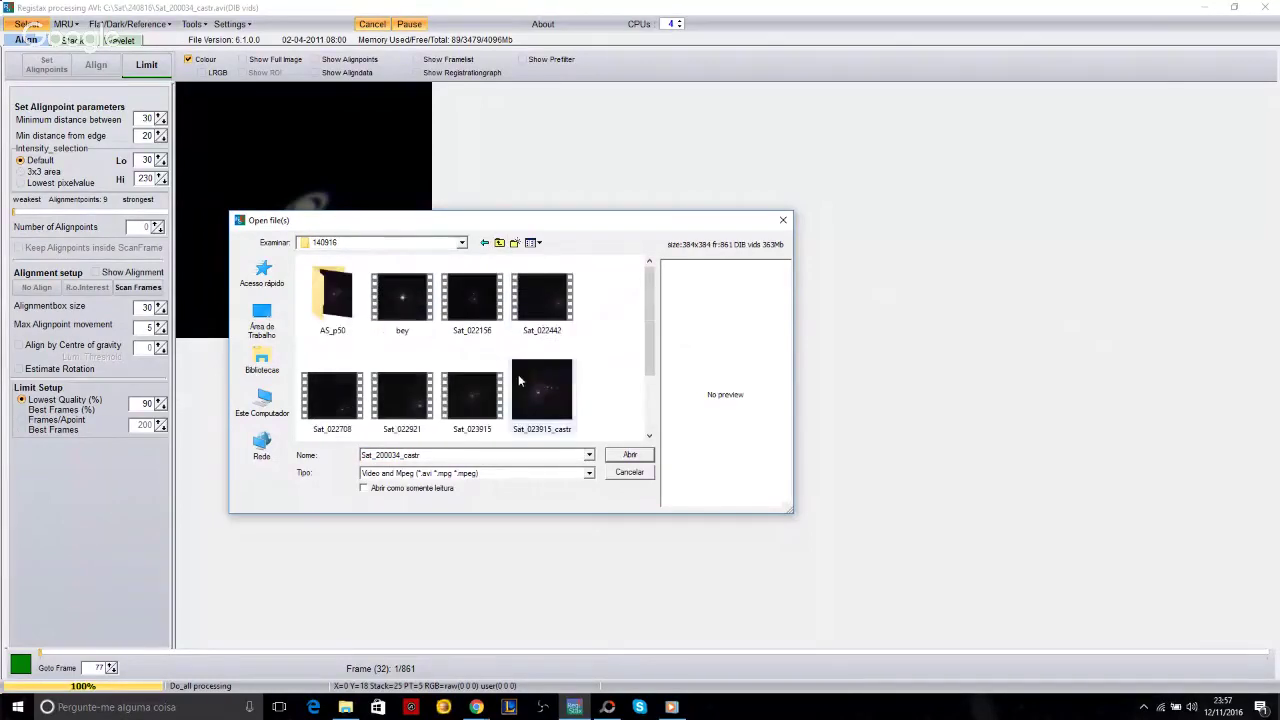
{"action": "left_click", "coordinate": [469, 406]}
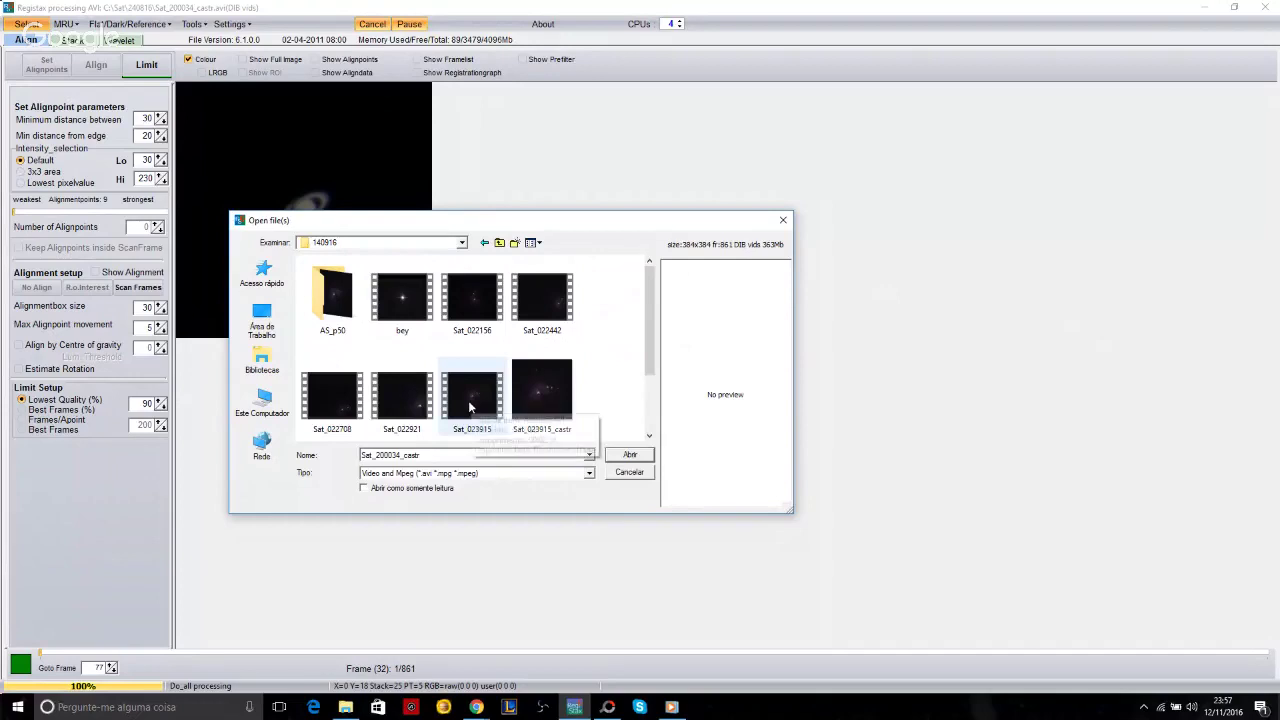
{"action": "left_click", "coordinate": [630, 457]}
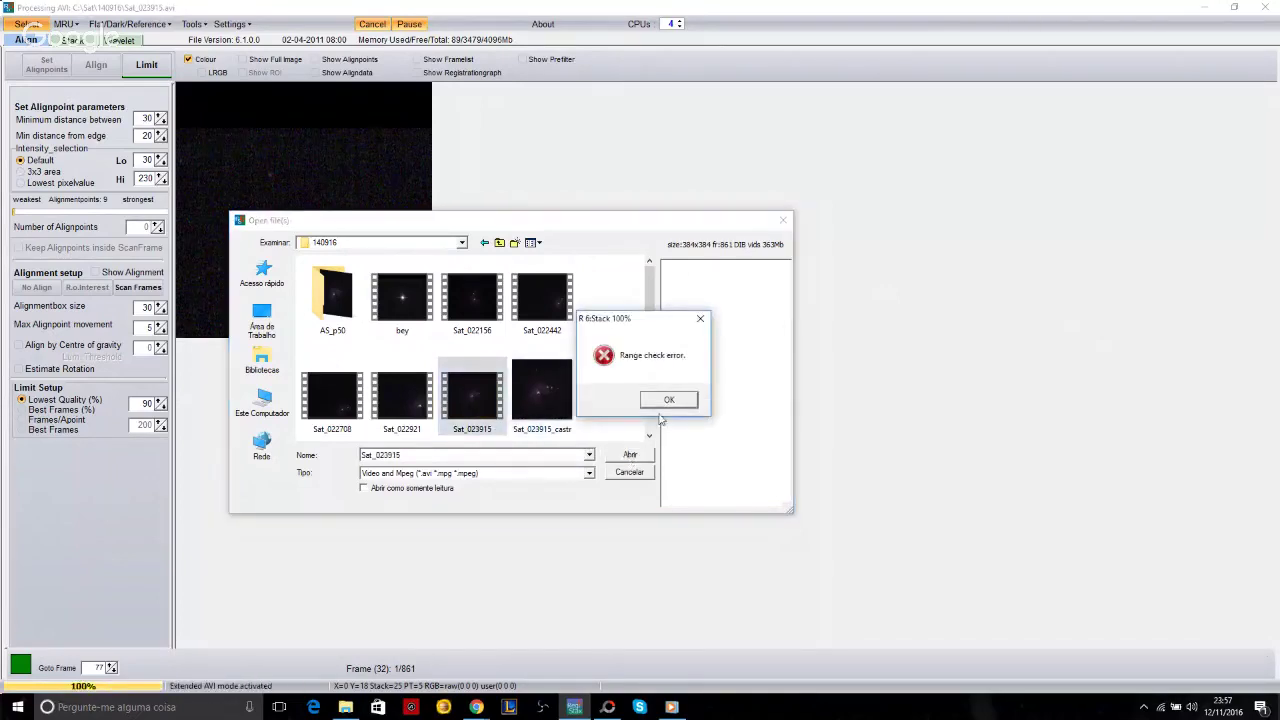
{"action": "left_click", "coordinate": [669, 400]}
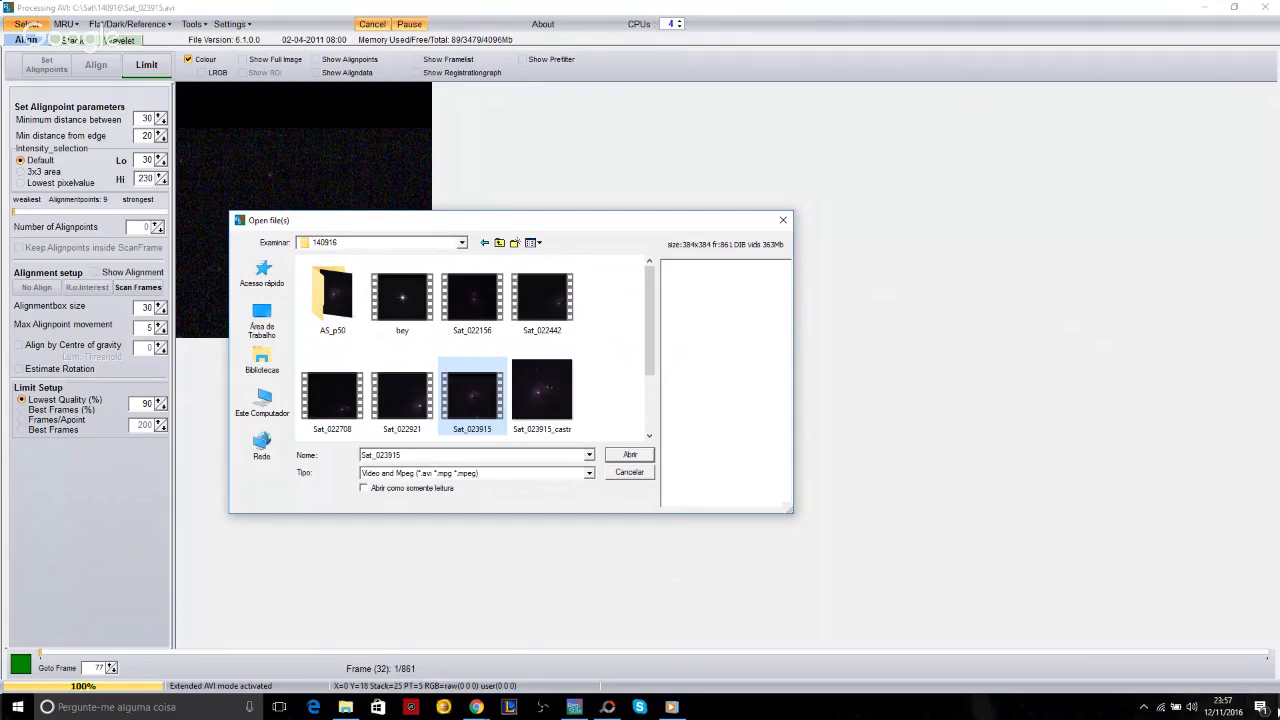
- Show the desktop behind the RegiStax file selection dialog
{"action": "left_click", "coordinate": [1277, 710]}
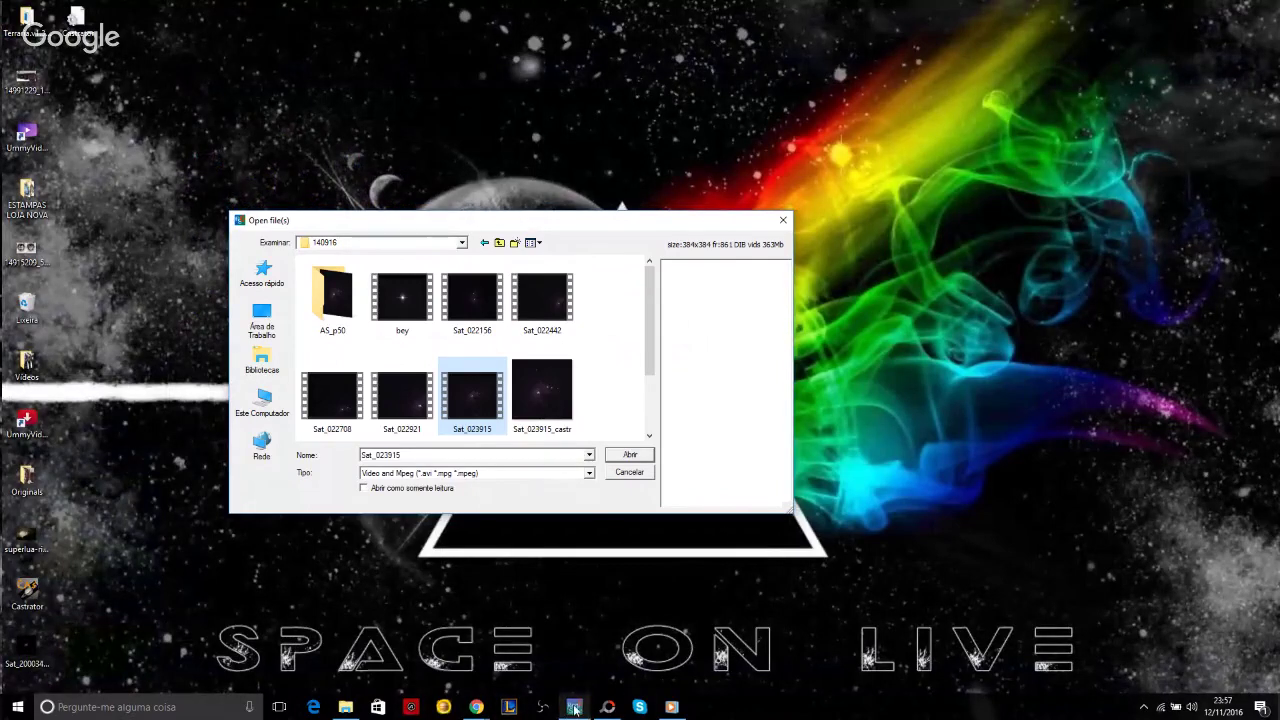
{"action": "right_click", "coordinate": [774, 712]}
{"action": "left_click", "coordinate": [830, 643]}
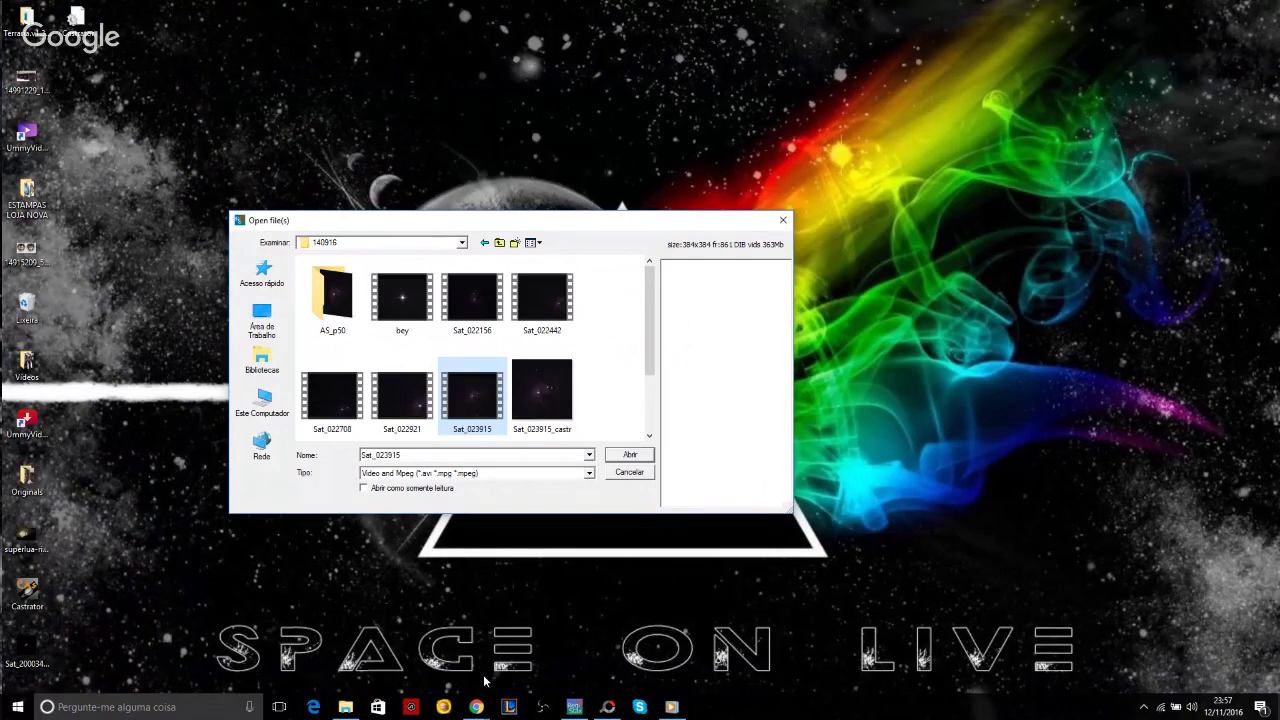
- Try to close the frozen RegiStax window while its file selection dialog is still open
{"action": "mouse_move", "coordinate": [574, 707]}
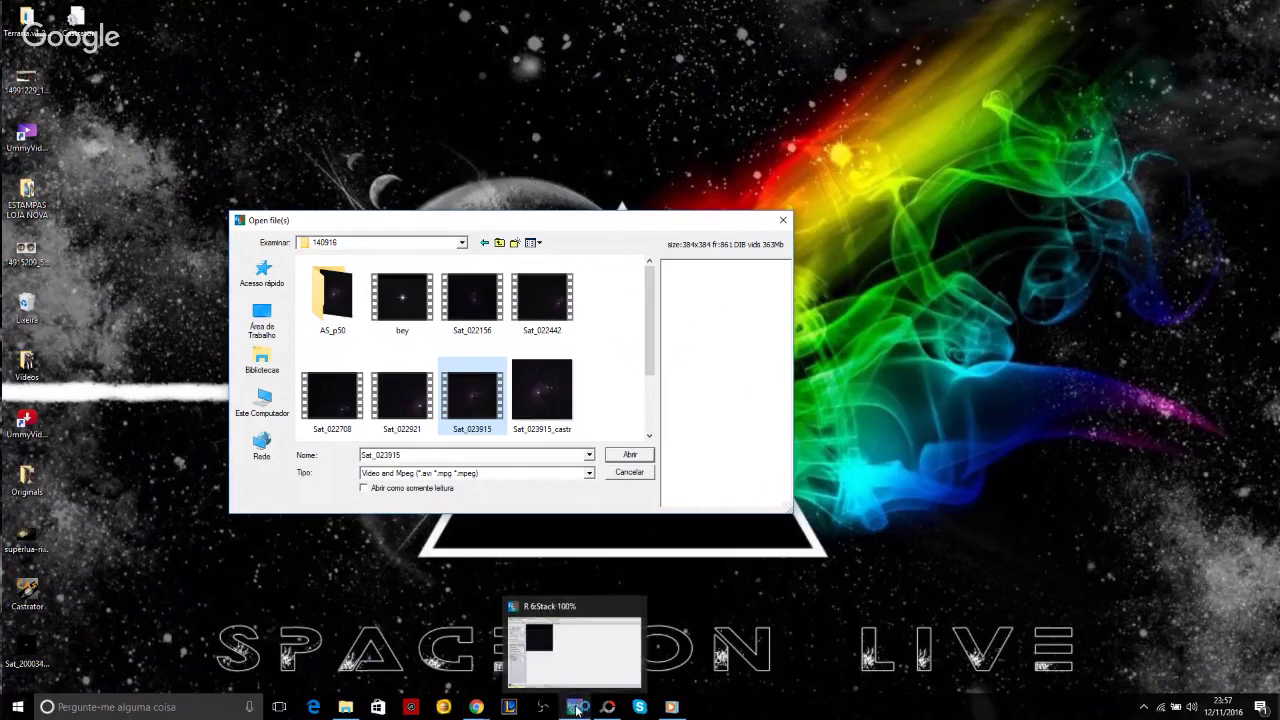
{"action": "left_click", "coordinate": [643, 612]}
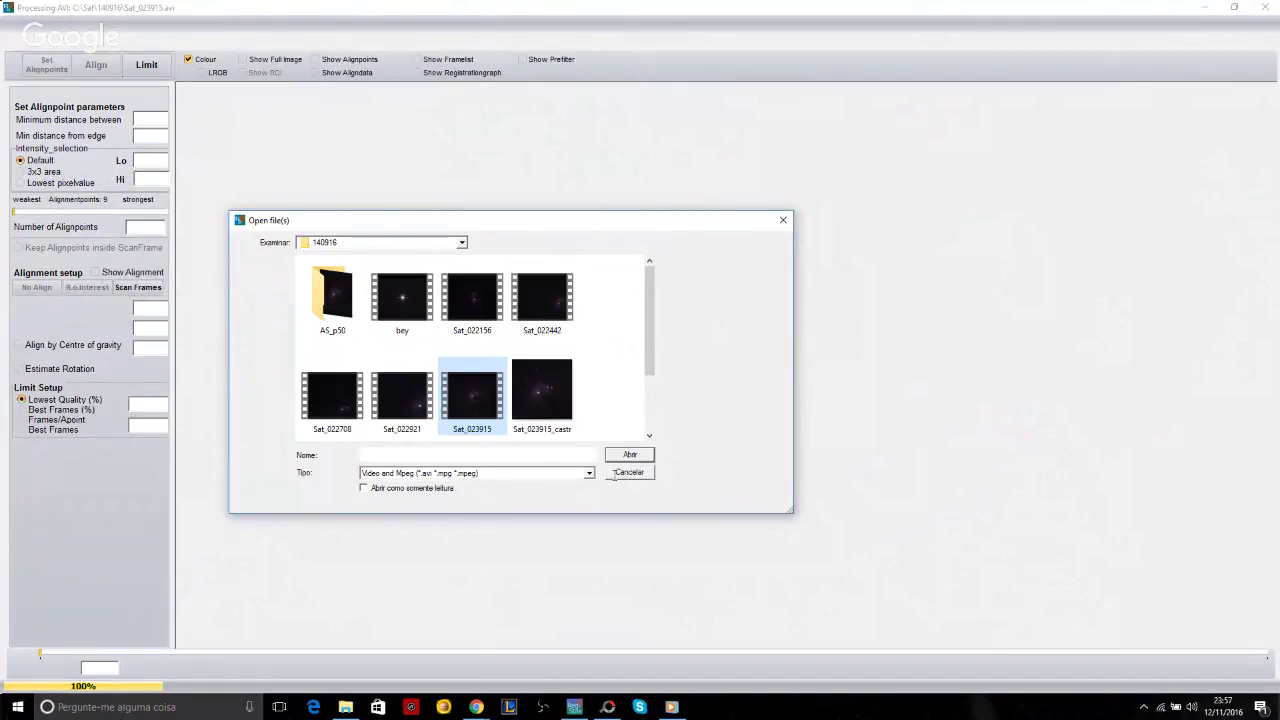
{"action": "mouse_move", "coordinate": [578, 710]}
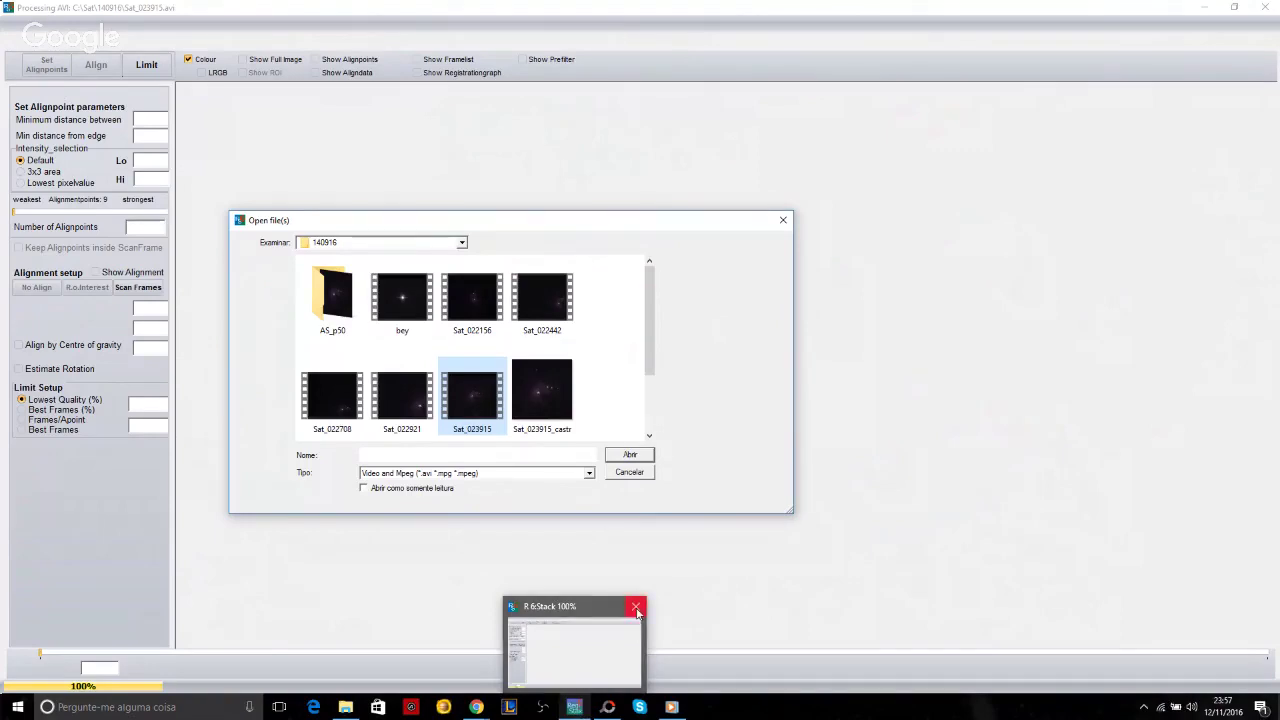
{"action": "left_click", "coordinate": [638, 608]}
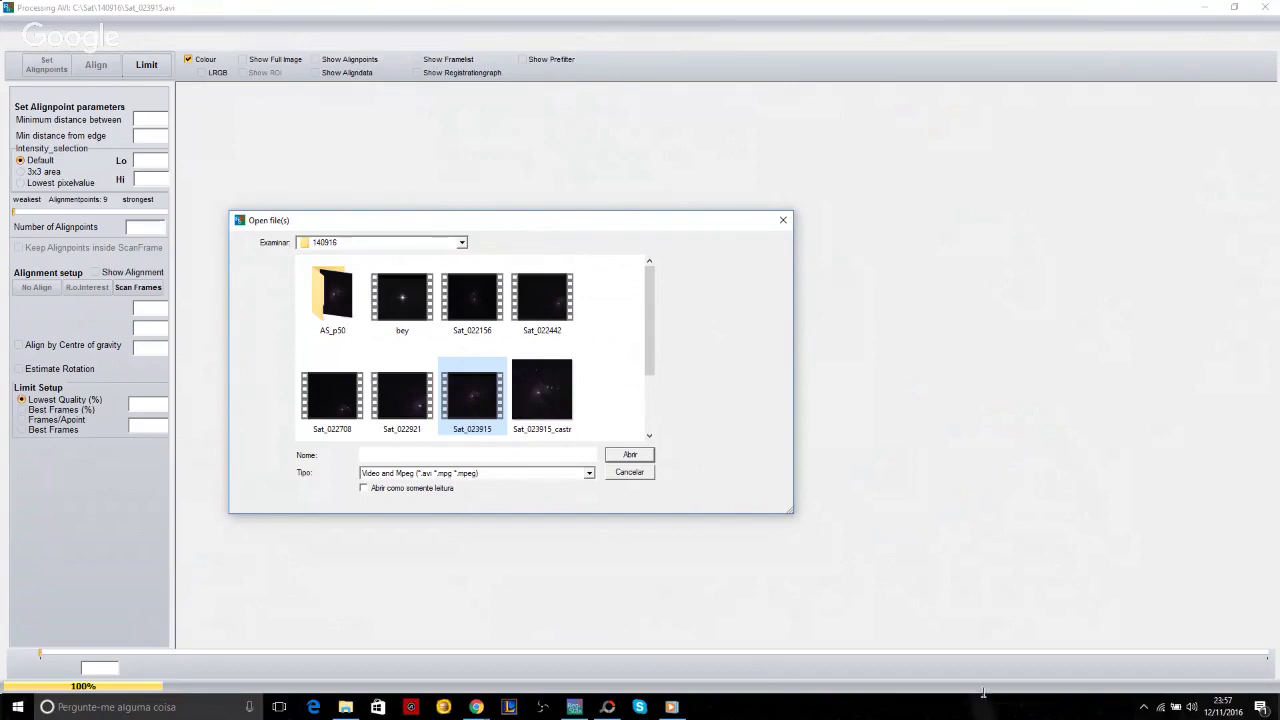
{"action": "key", "text": "Return"}
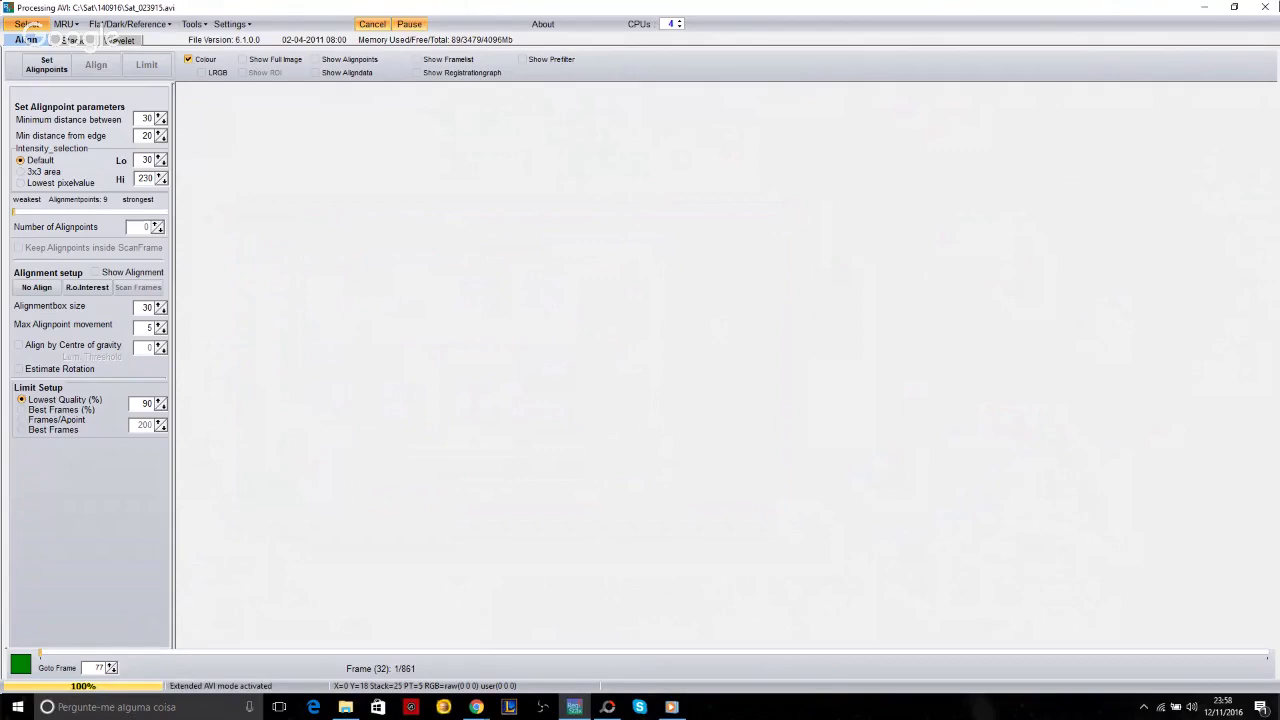
- Open the Windows Task Manager, place its window clear of the RegiStax settings and show the performance view
{"action": "key", "text": "ctrl+shift+Escape"}
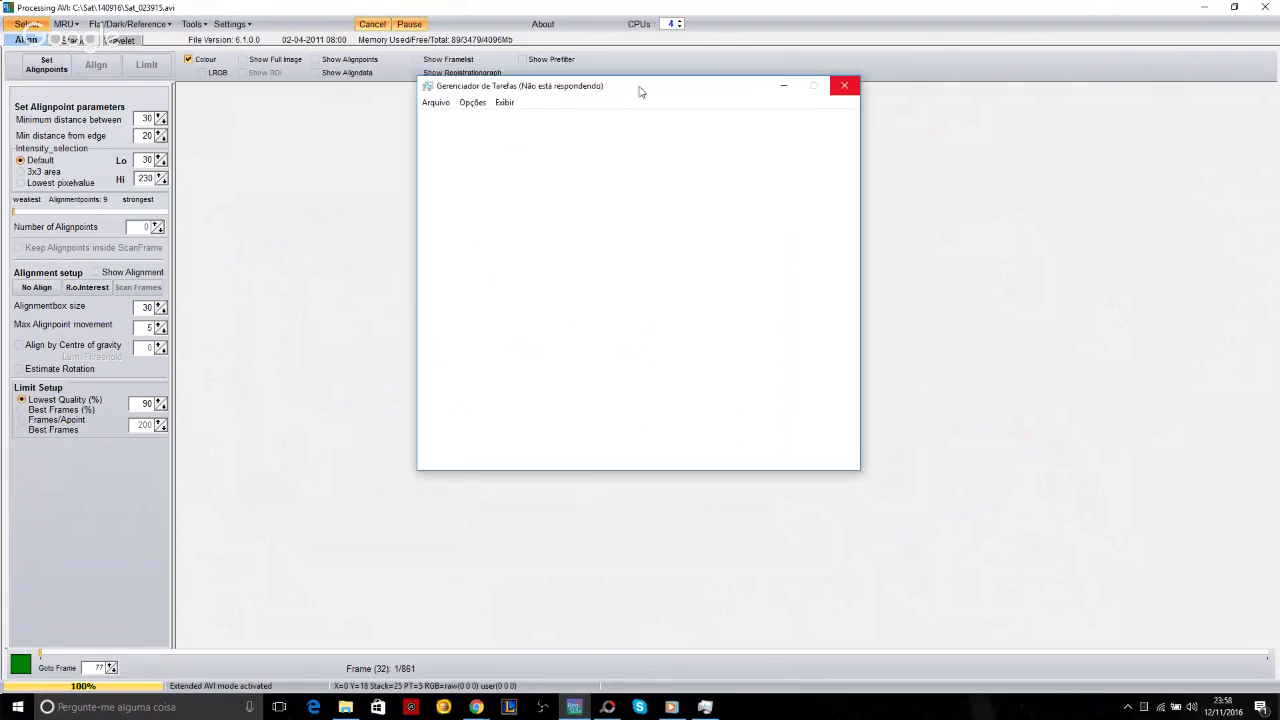
{"action": "left_click_drag", "start_coordinate": [637, 89], "coordinate": [660, 103]}
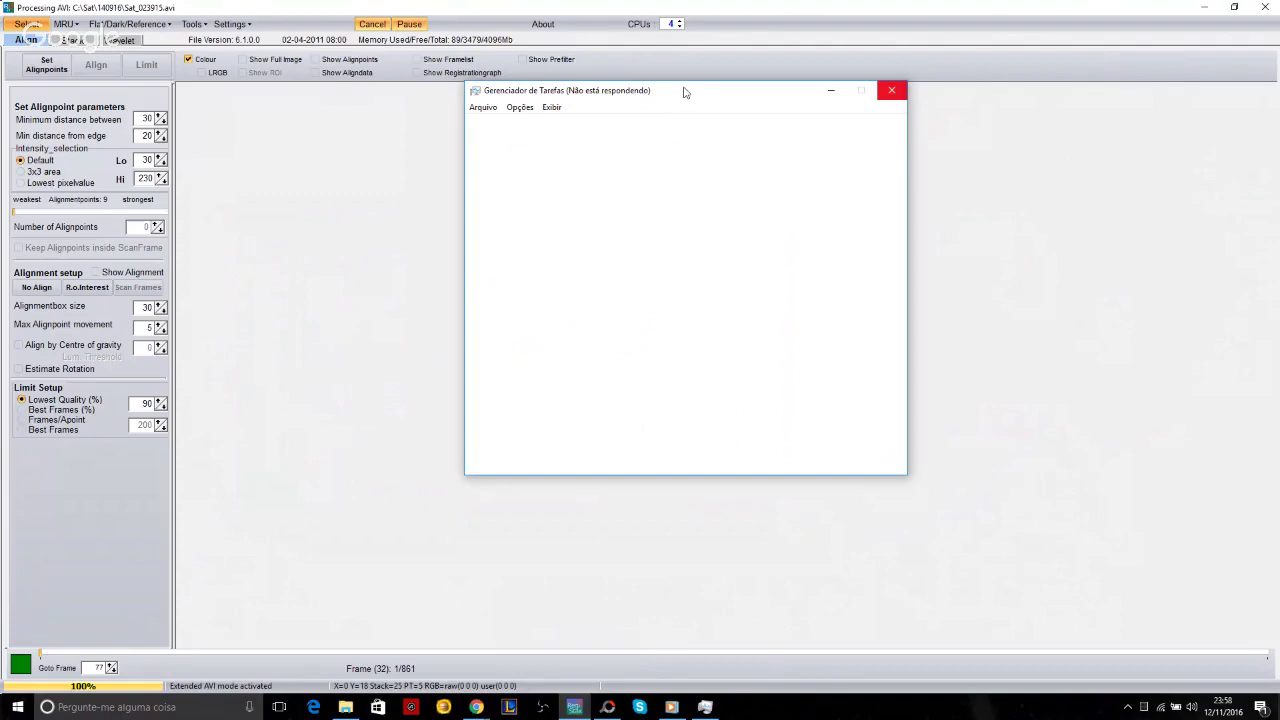
{"action": "left_click_drag", "start_coordinate": [684, 96], "coordinate": [790, 134]}
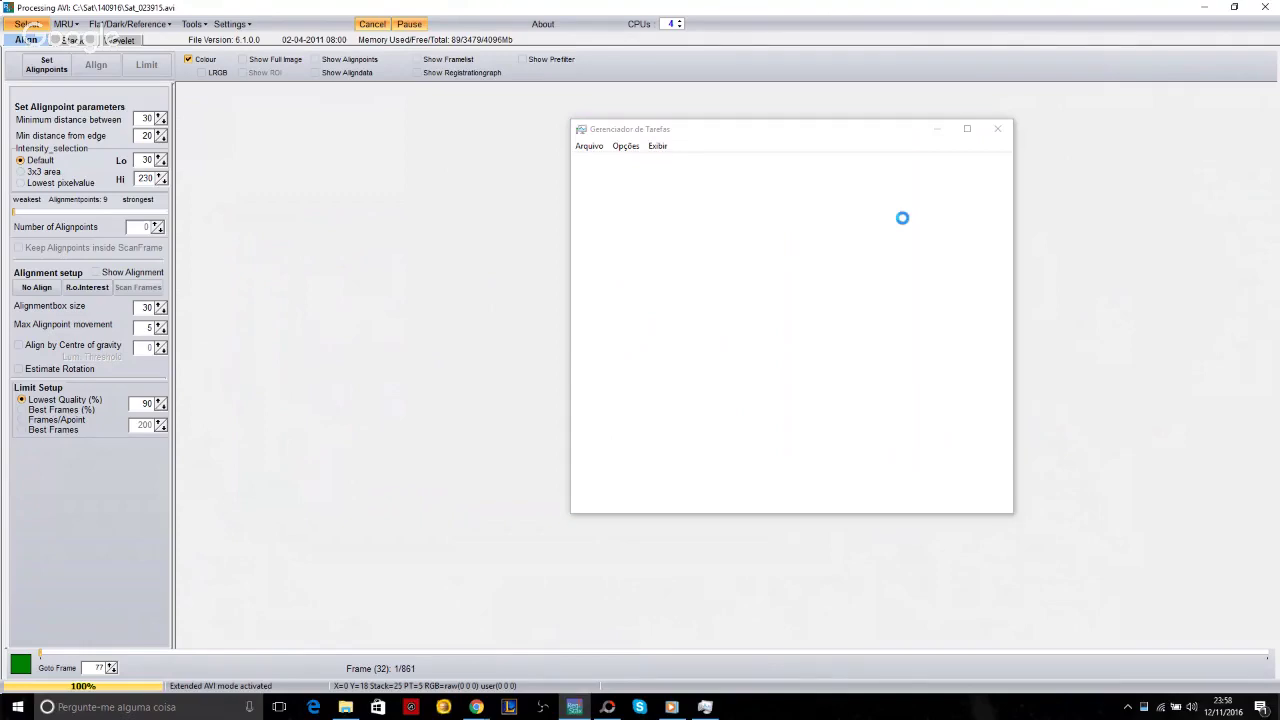
{"action": "left_click", "coordinate": [638, 164]}
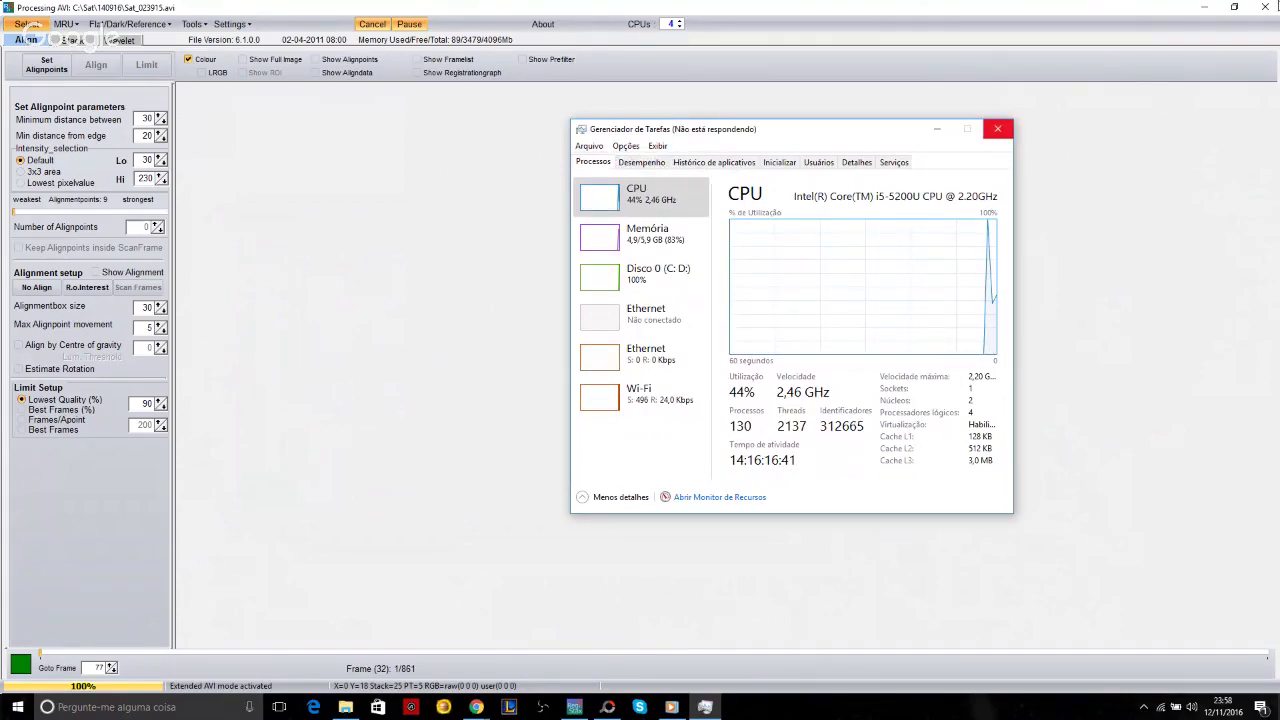
{"action": "left_click", "coordinate": [588, 148]}
{"action": "left_click", "coordinate": [600, 148]}
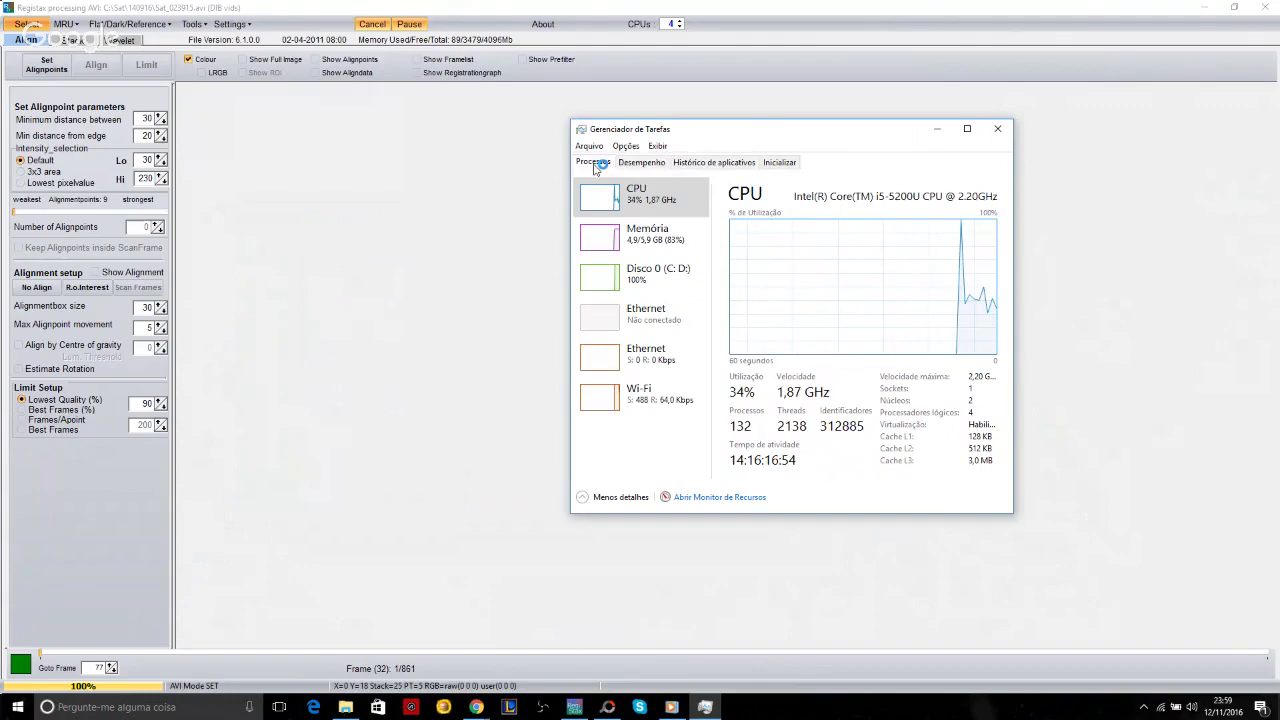
- End the RegiStax 6 Freeware task, cancelling the Windows problem check and closing Task Manager
{"action": "left_click", "coordinate": [593, 162]}
{"action": "left_click", "coordinate": [650, 216]}
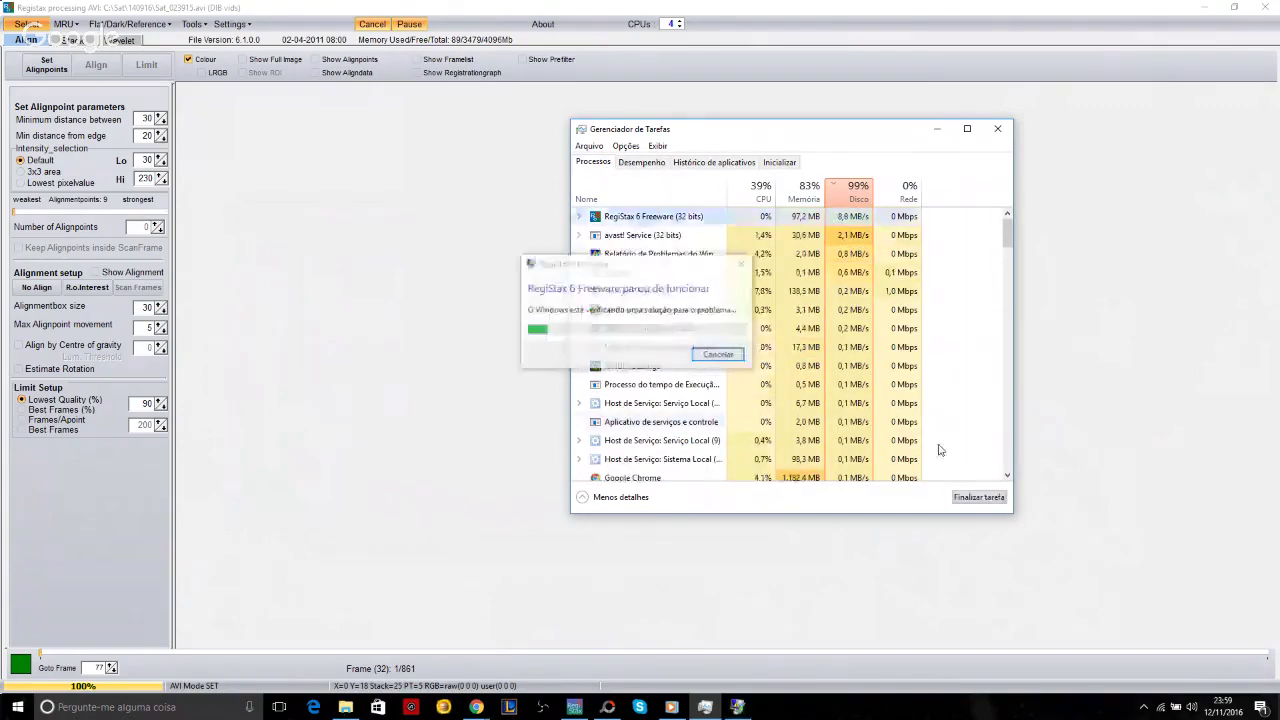
{"action": "left_click", "coordinate": [978, 497]}
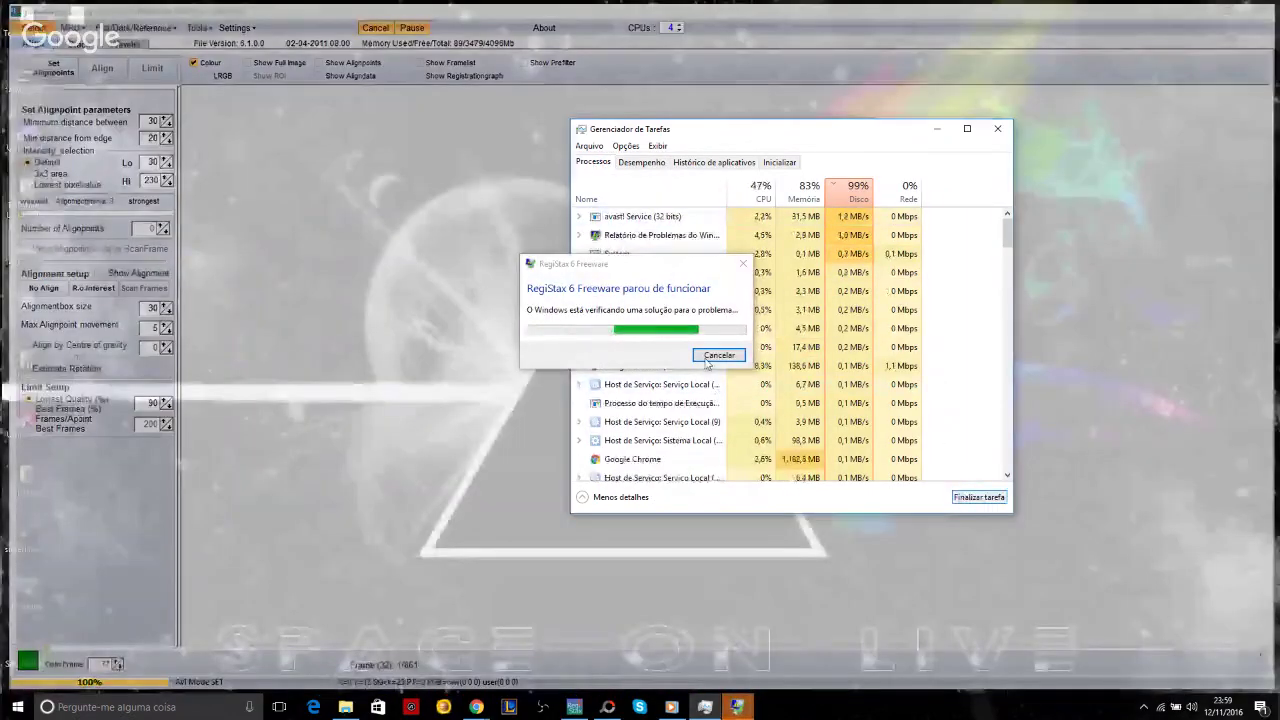
{"action": "left_click", "coordinate": [718, 355]}
{"action": "key", "text": "alt+F4"}
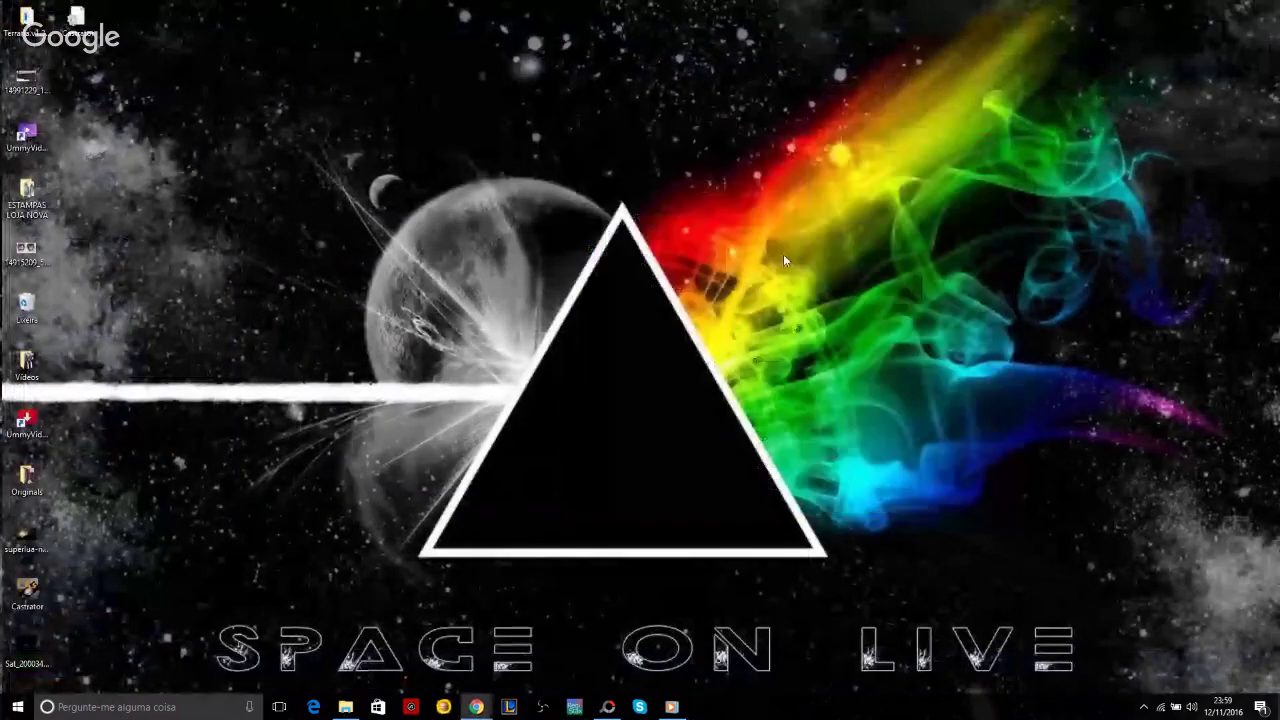
- Restart RegiStax and browse the Sat capture folders for a video, going from 240816 through 210916 to 140916
{"action": "left_click", "coordinate": [477, 700]}
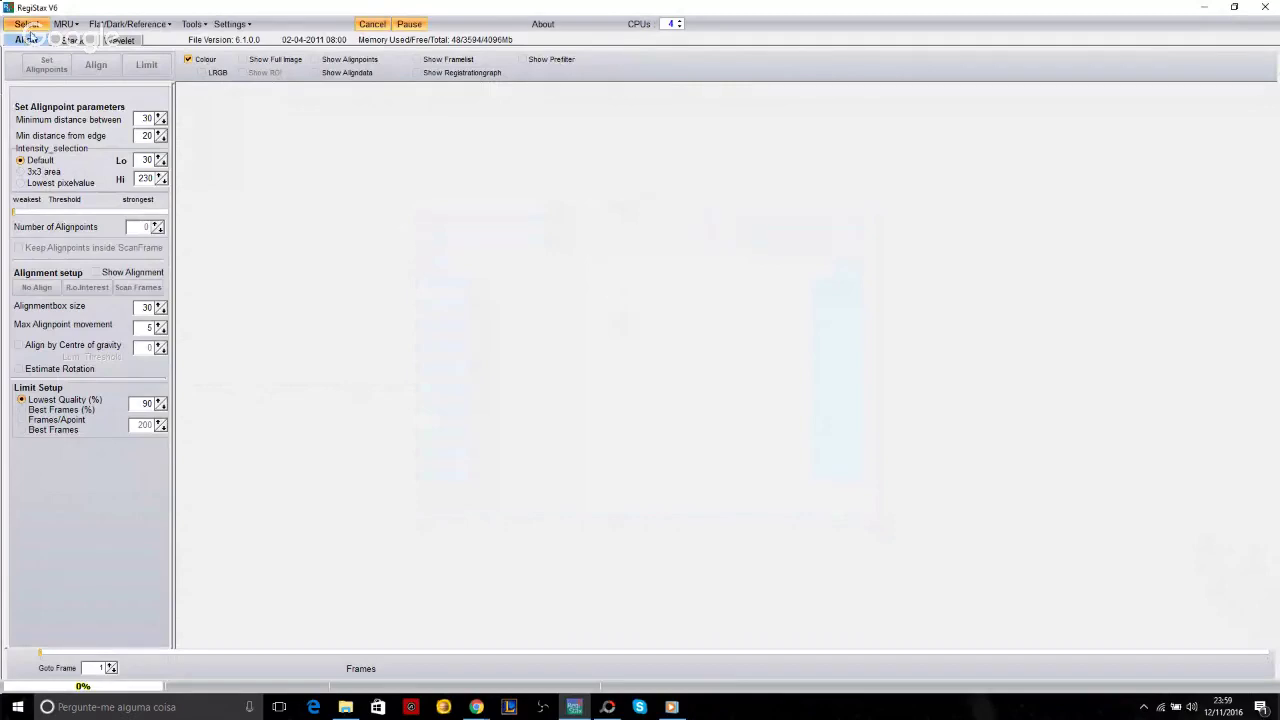
{"action": "left_click", "coordinate": [28, 24]}
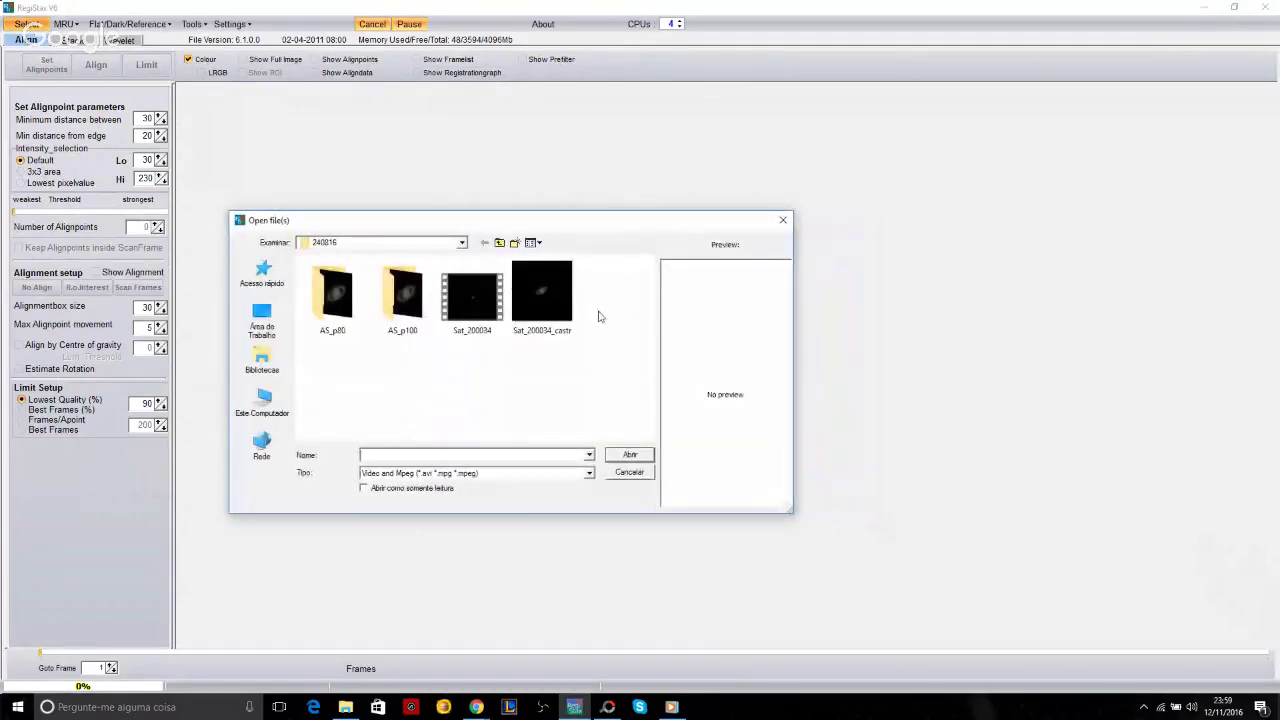
{"action": "left_click", "coordinate": [497, 243]}
{"action": "double_click", "coordinate": [371, 289]}
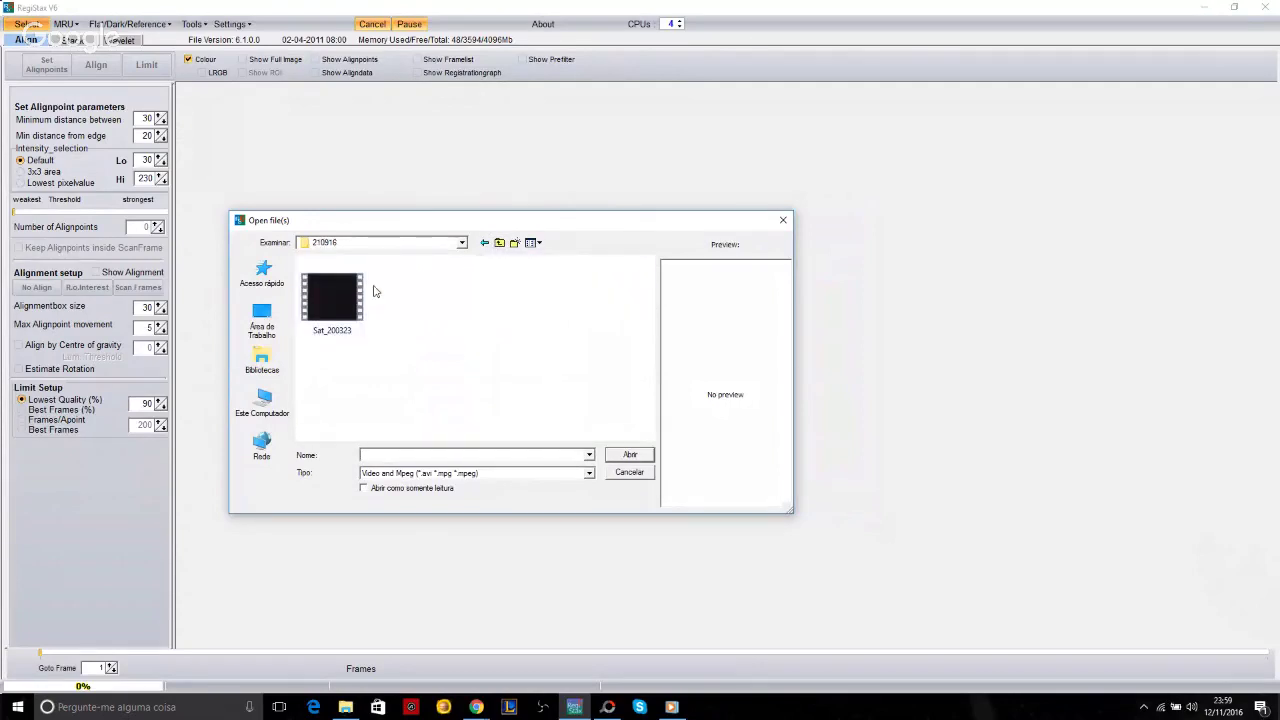
{"action": "left_click", "coordinate": [498, 243]}
{"action": "double_click", "coordinate": [423, 278]}
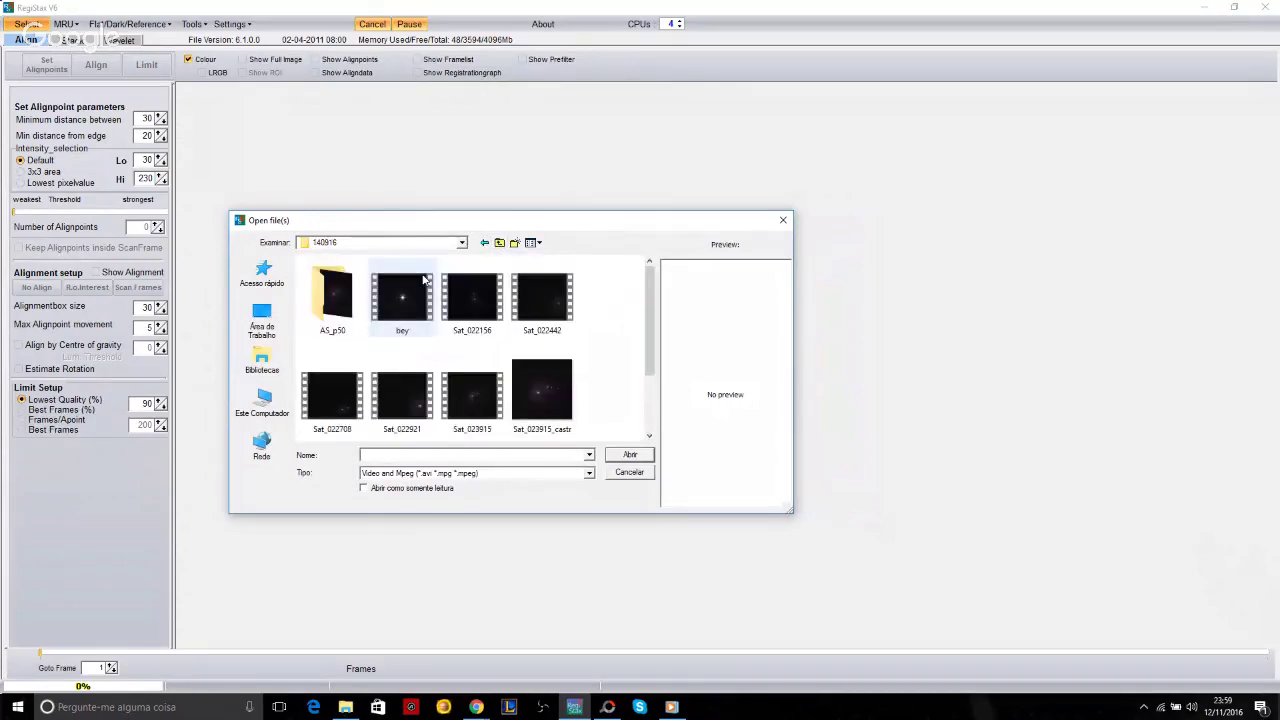
- Try to open the AVI Sat_023915 from the 140916 folder again and dismiss the RegiStax error dialogs
{"action": "double_click", "coordinate": [472, 397]}
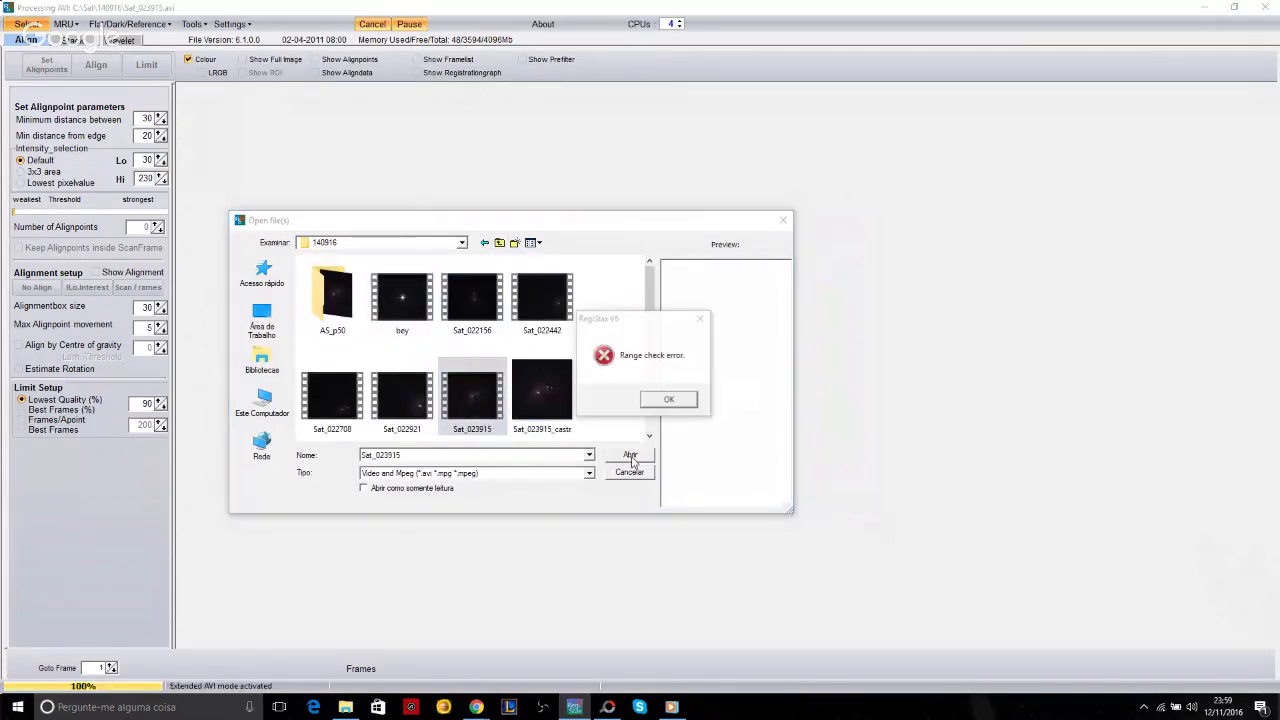
{"action": "left_click", "coordinate": [669, 399]}
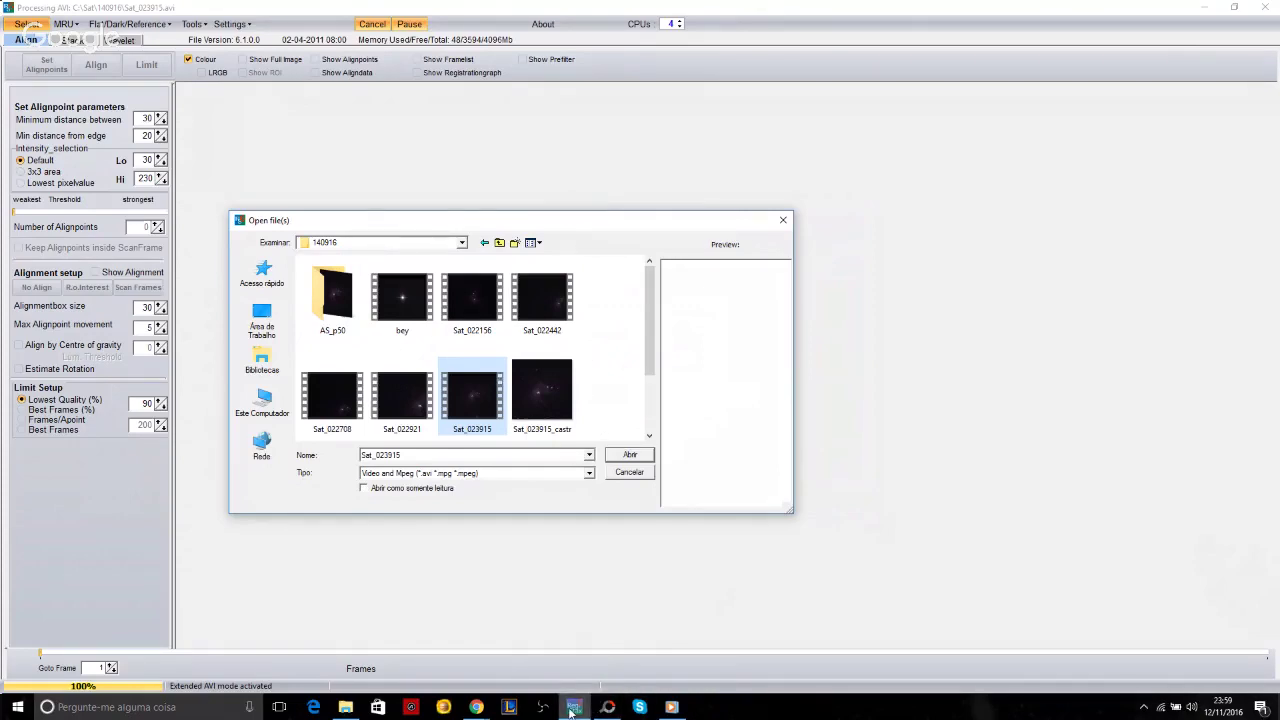
{"action": "mouse_move", "coordinate": [572, 710]}
{"action": "double_click", "coordinate": [552, 376]}
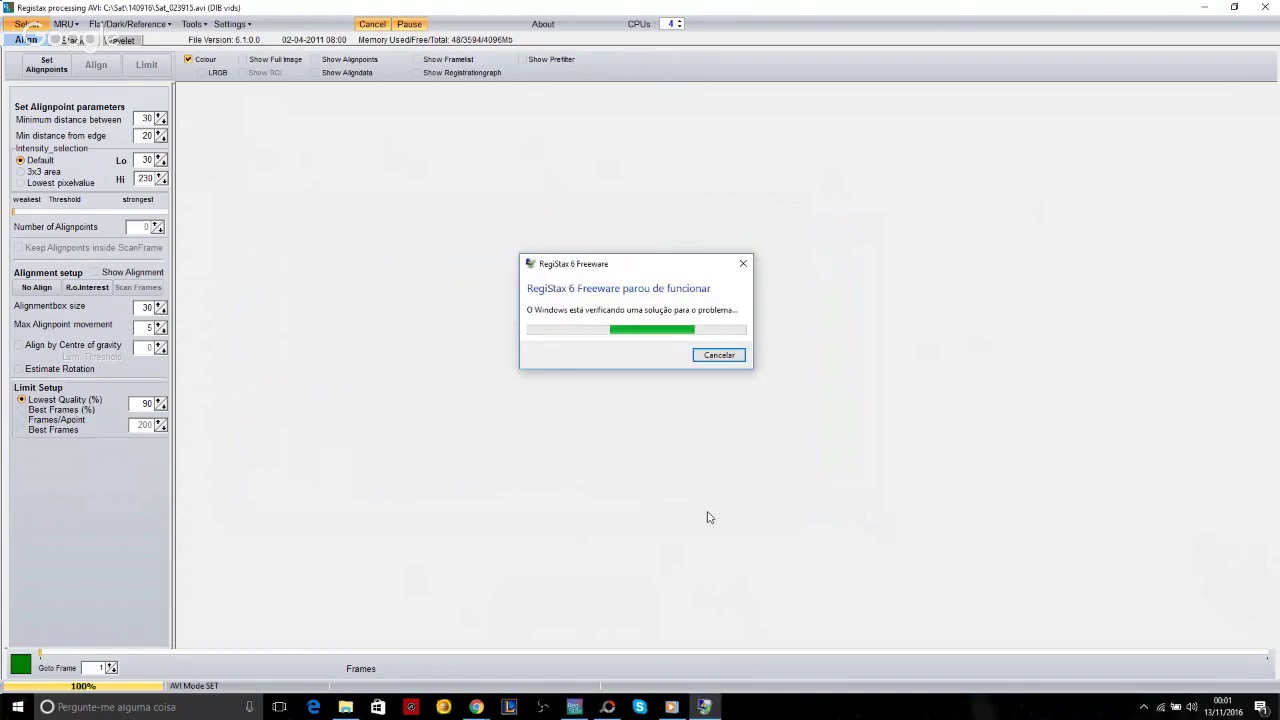
{"action": "left_click", "coordinate": [728, 360]}
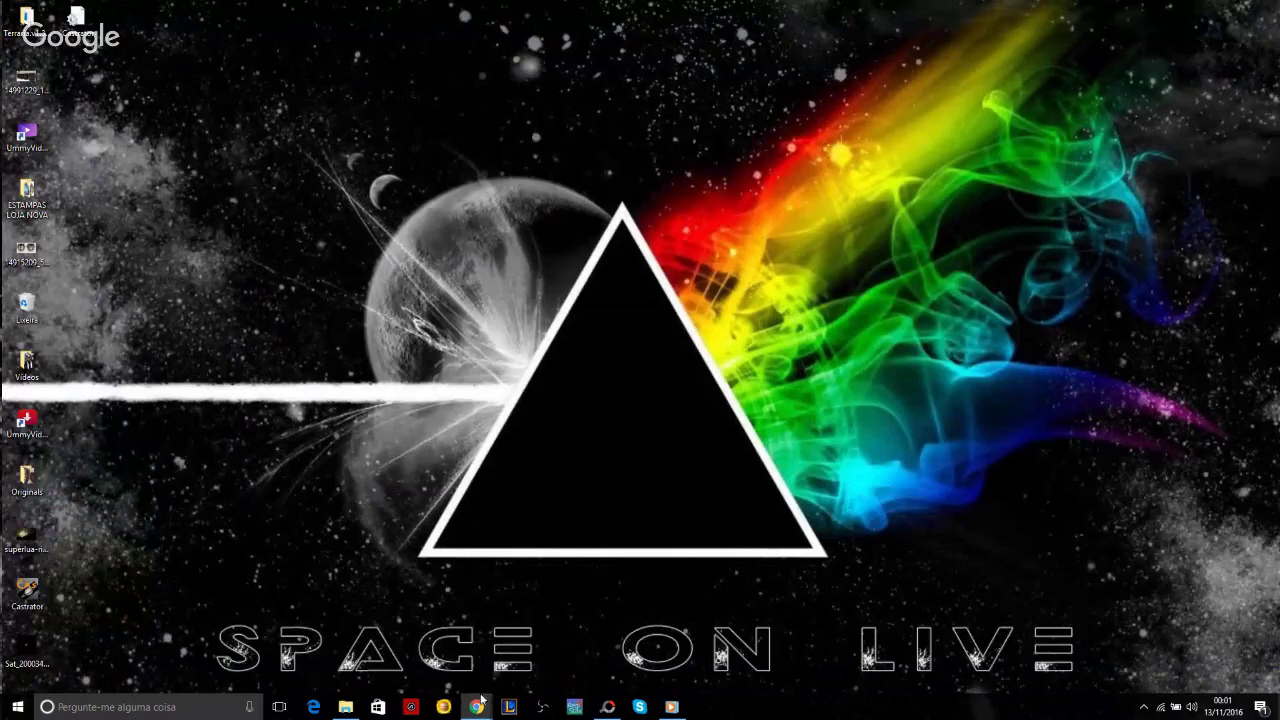
- Switch to the Google Hangouts window in Chrome
{"action": "mouse_move", "coordinate": [481, 709]}
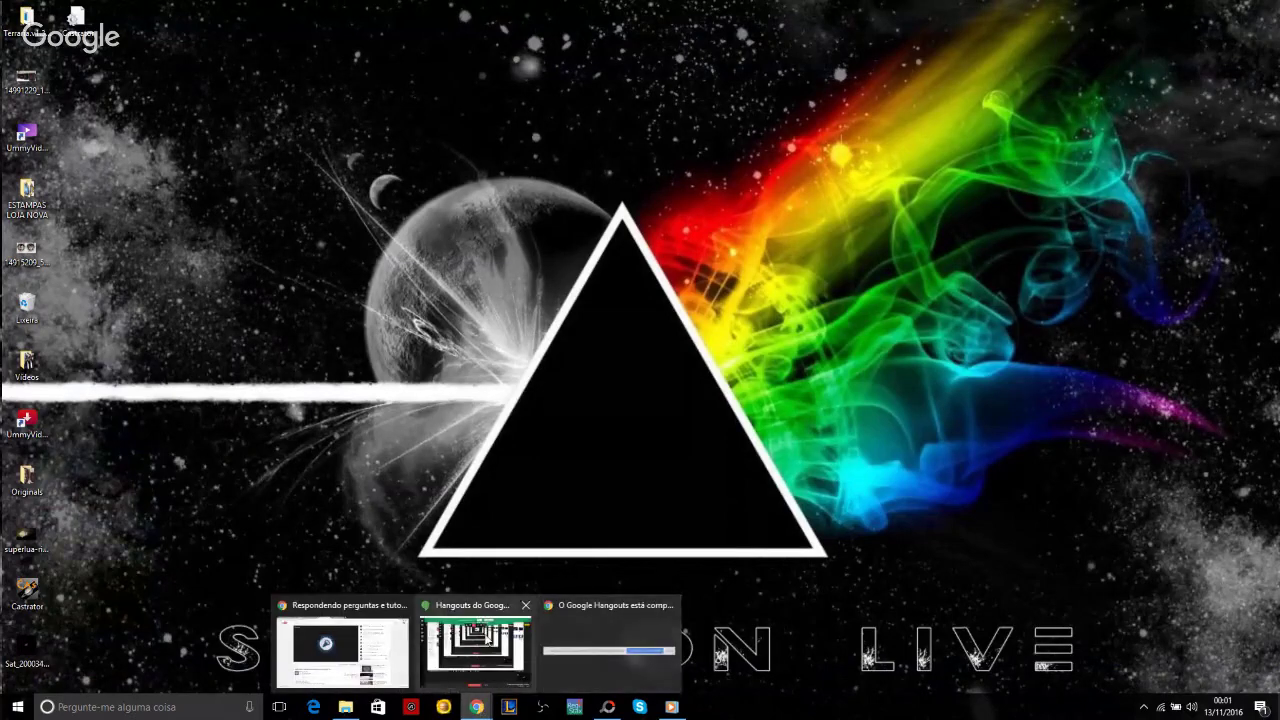
{"action": "left_click", "coordinate": [484, 633]}
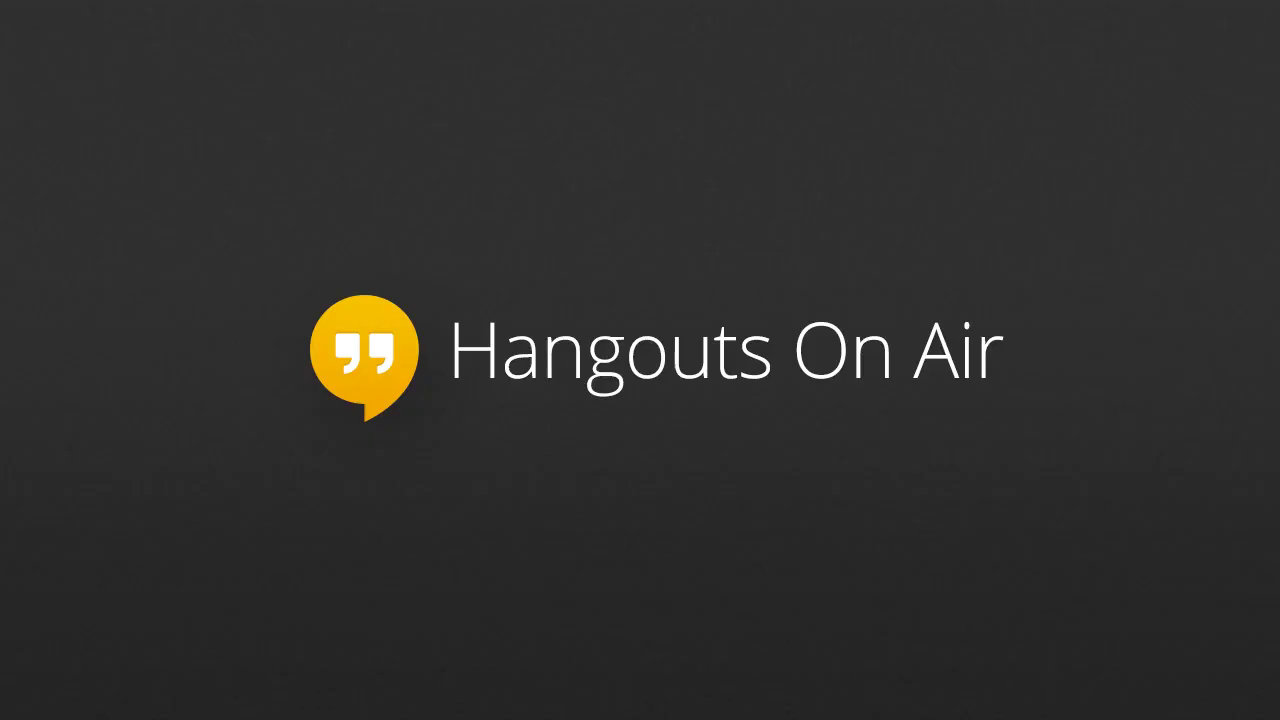